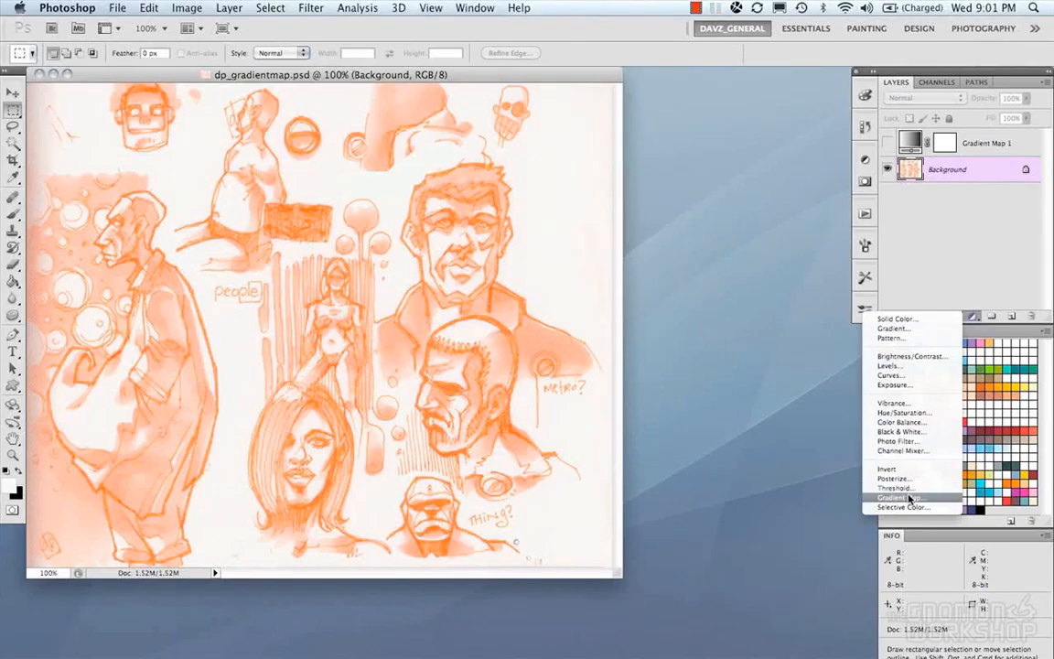
# Add a Gradient Map adjustment layer above the Background with Reverse and Dither enabled, and open its gradient for editing
pyautogui.click(908, 497)
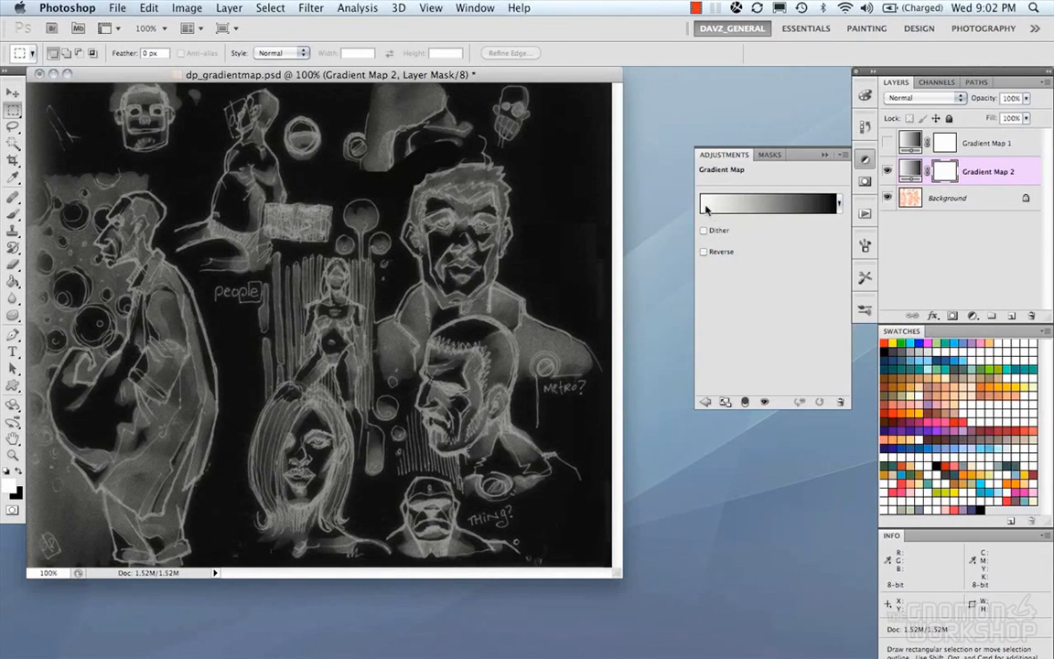
pyautogui.click(821, 206)
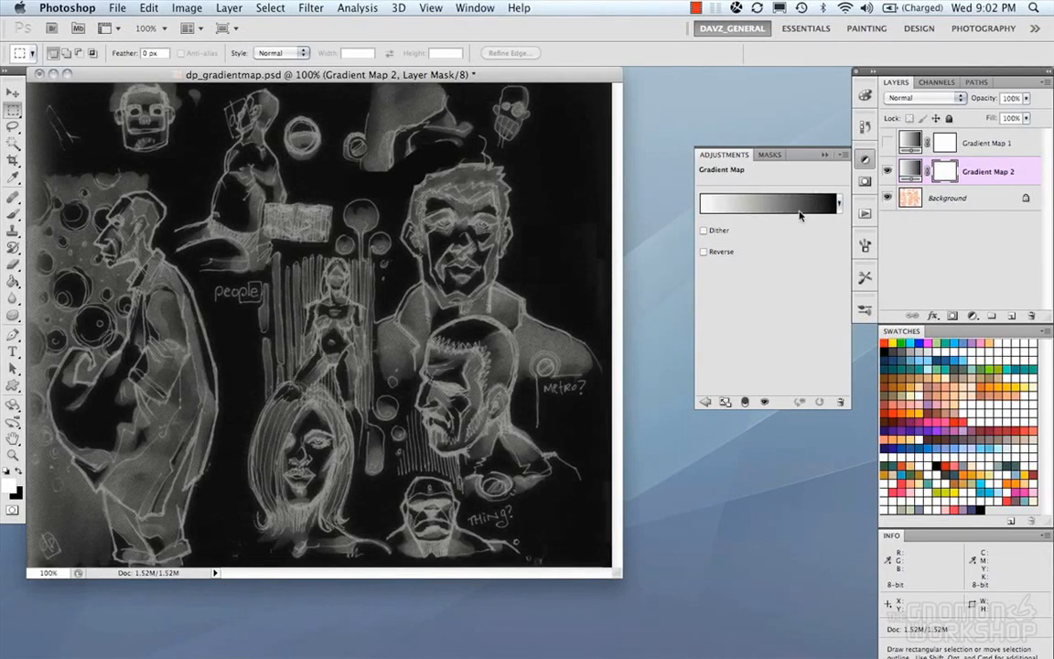
pyautogui.click(704, 253)
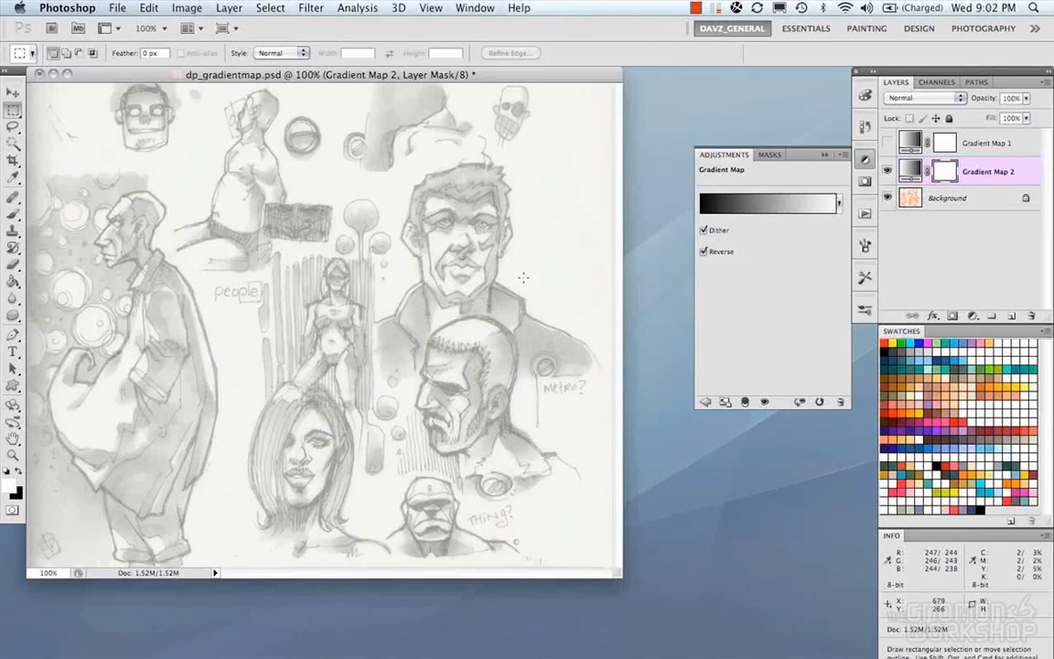
pyautogui.click(778, 212)
pyautogui.moveTo(697, 171); pyautogui.dragTo(743, 180)
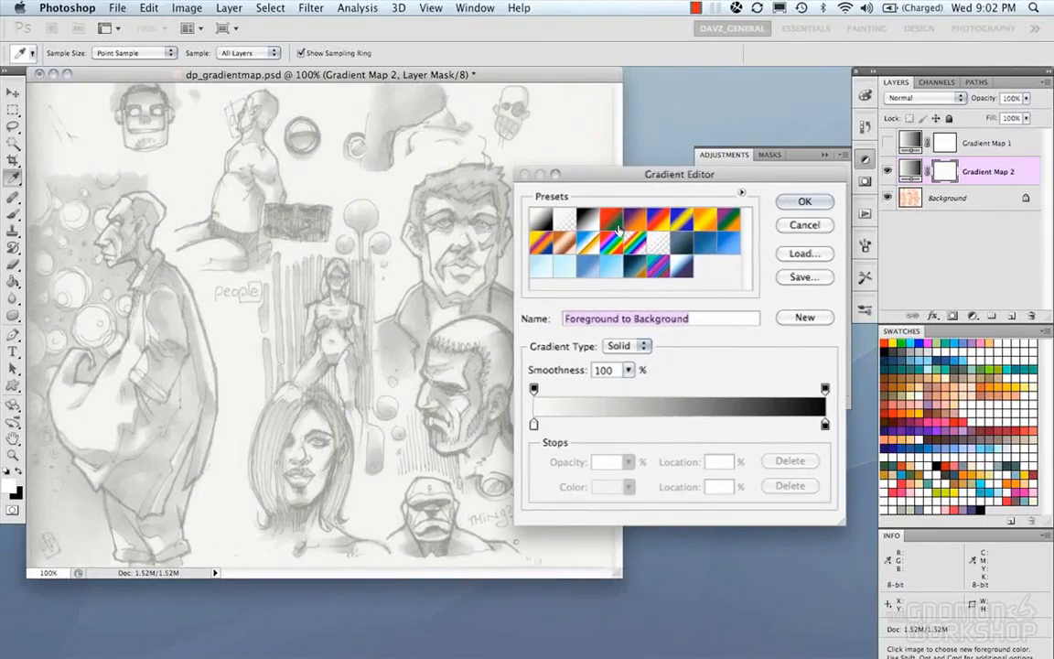
# Preview a range of colored preset gradients on the sketches, and return to the Foreground to Background preset
pyautogui.click(612, 220)
pyautogui.click(634, 220)
pyautogui.click(658, 220)
pyautogui.click(682, 221)
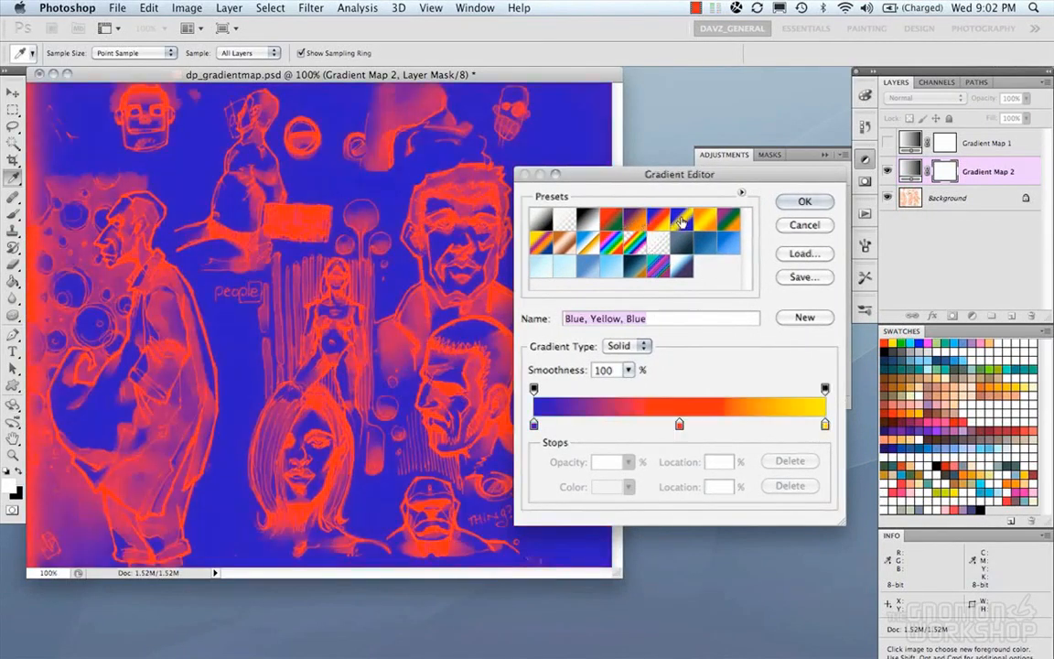
pyautogui.click(706, 220)
pyautogui.click(729, 220)
pyautogui.click(725, 238)
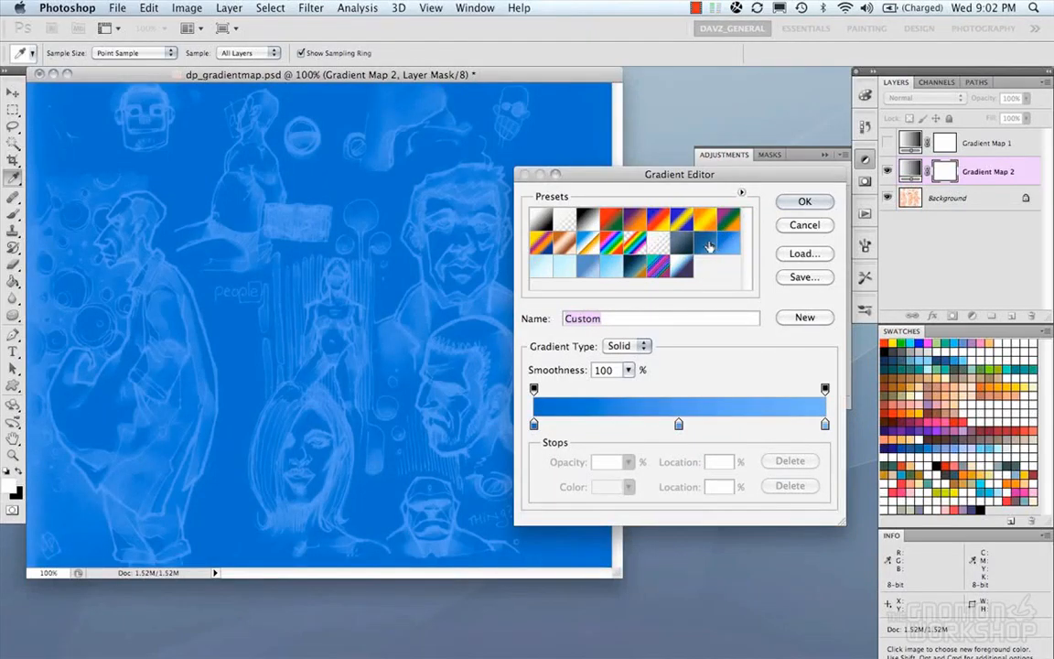
pyautogui.click(611, 243)
pyautogui.click(589, 243)
pyautogui.click(567, 243)
pyautogui.click(541, 243)
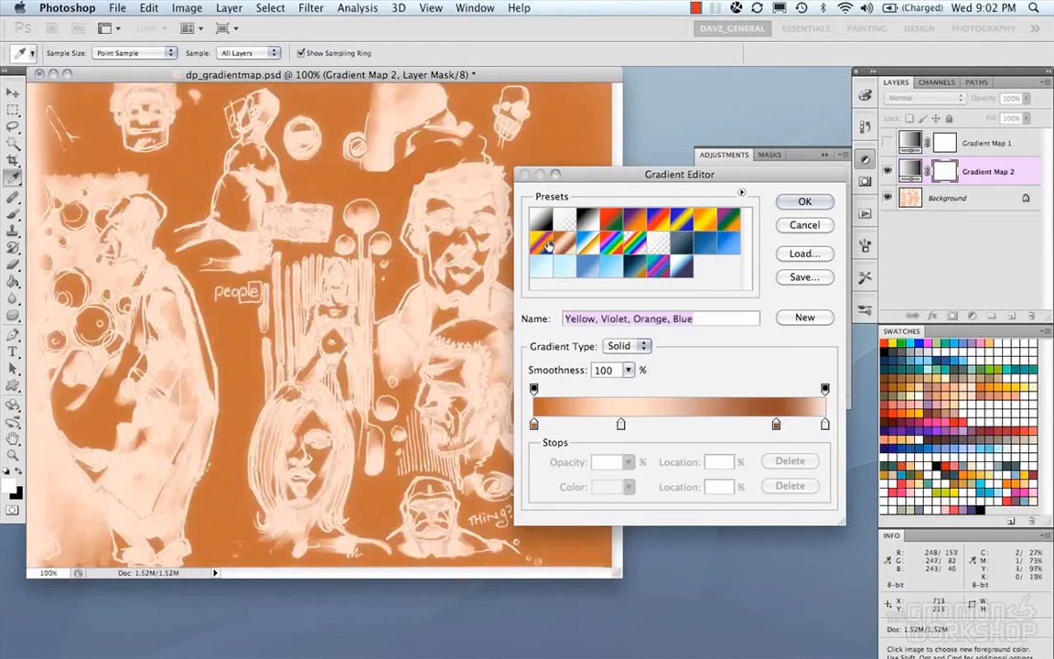
pyautogui.click(549, 266)
pyautogui.click(575, 266)
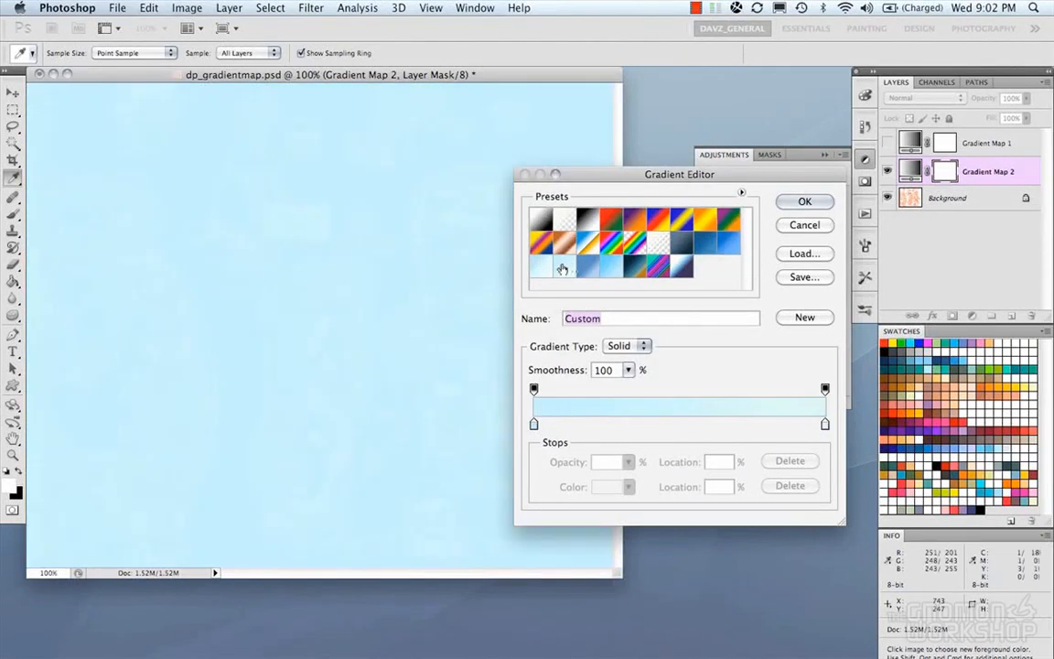
pyautogui.click(591, 268)
pyautogui.click(594, 271)
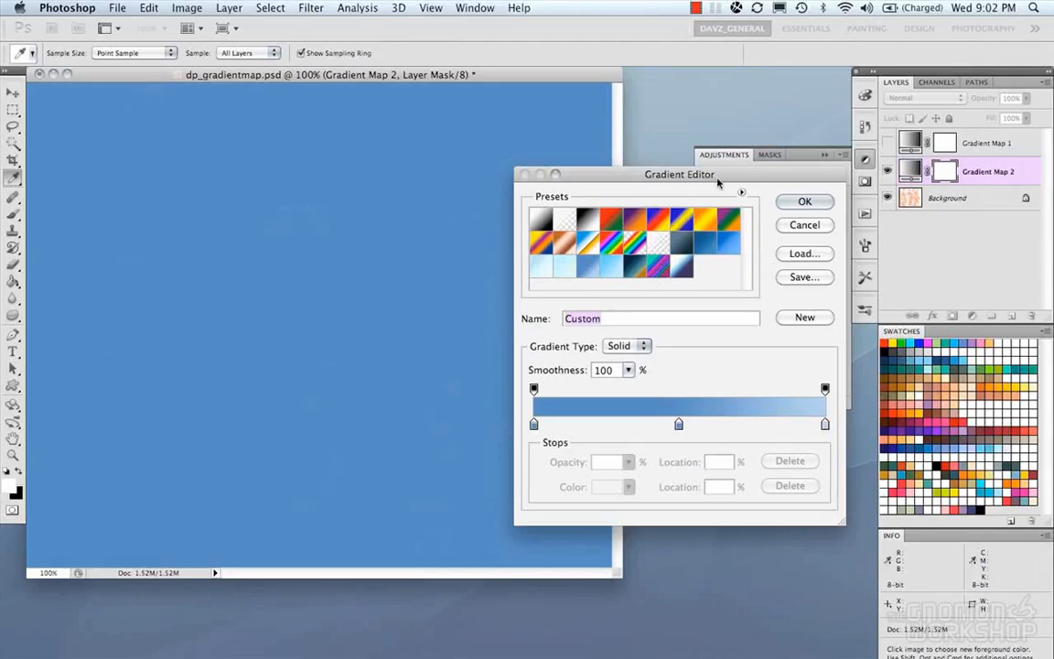
pyautogui.click(563, 219)
pyautogui.click(538, 222)
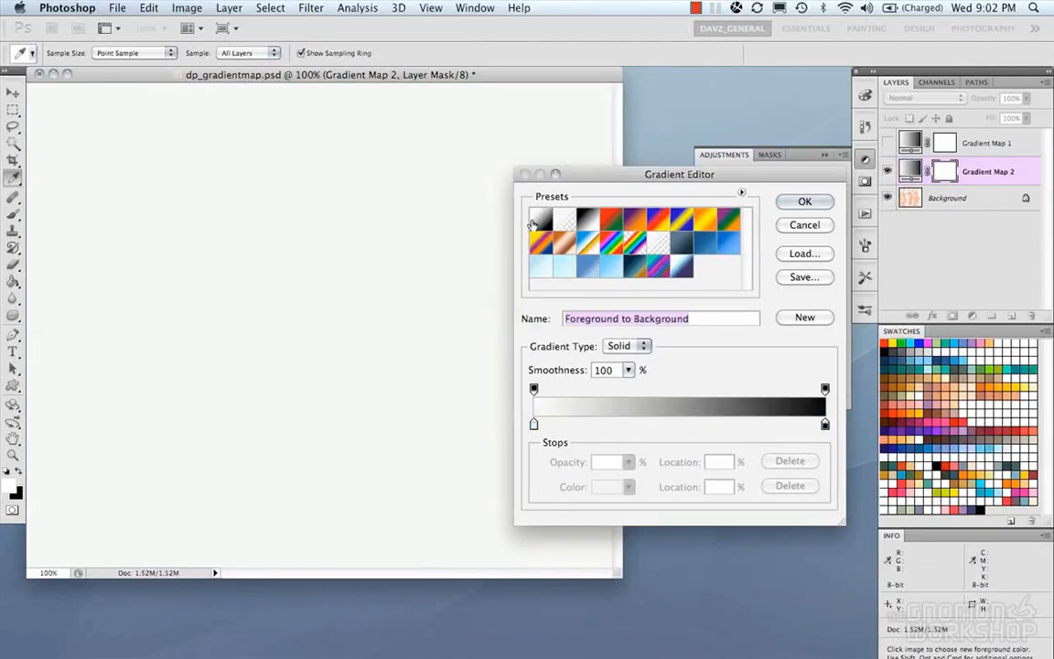
pyautogui.moveTo(657, 178); pyautogui.dragTo(660, 179)
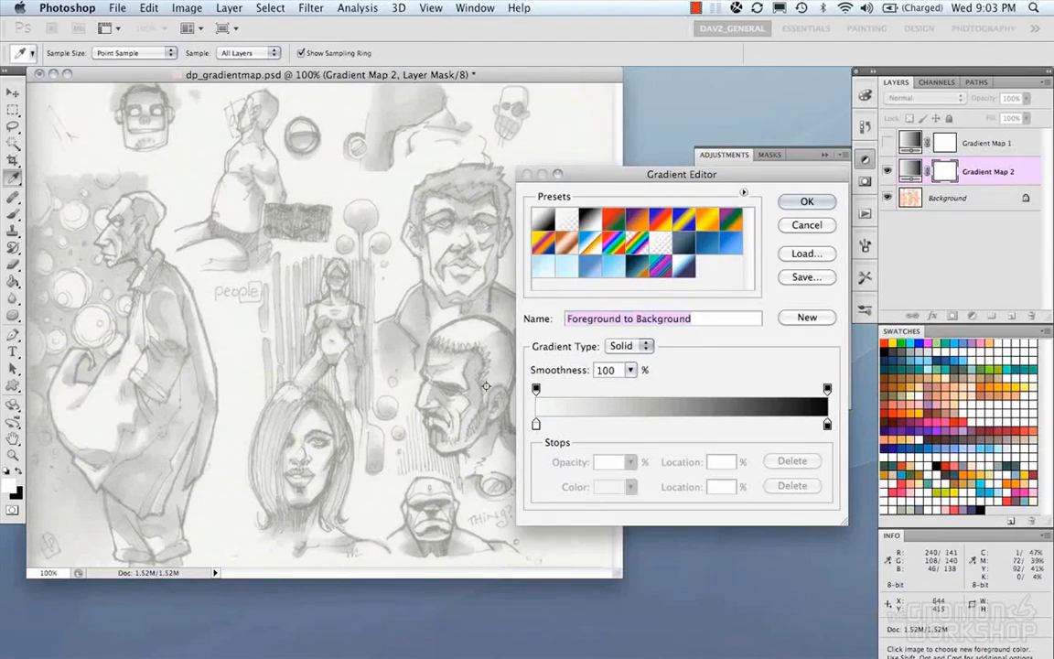
# Move the gradient's black color stop to 60% and recolor it dark navy blue from the swatches
pyautogui.moveTo(827, 425); pyautogui.dragTo(710, 428)
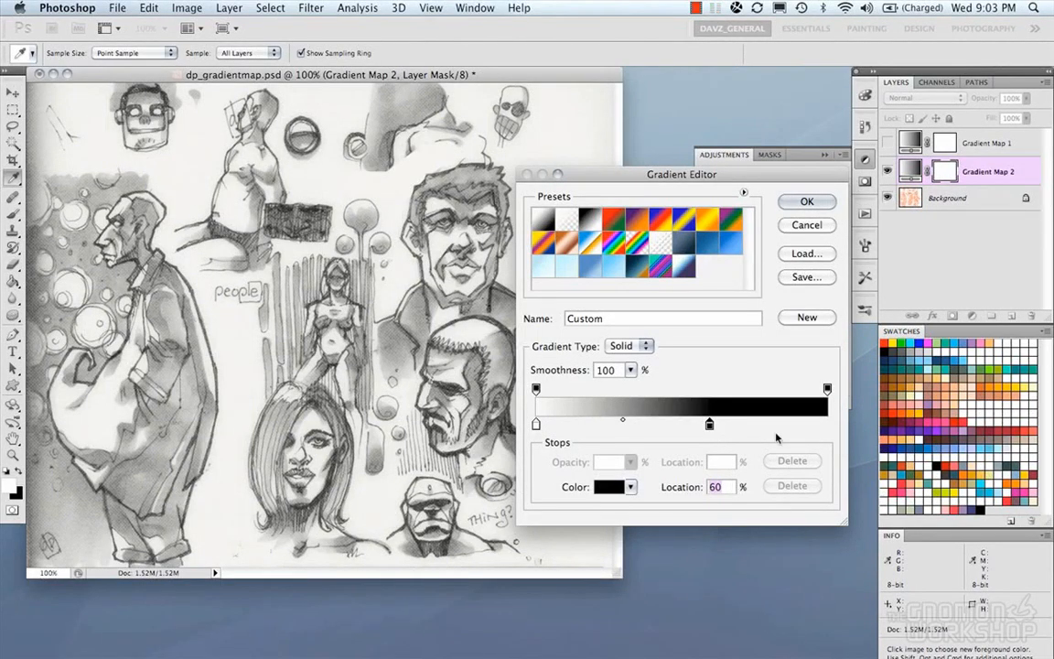
pyautogui.click(894, 360)
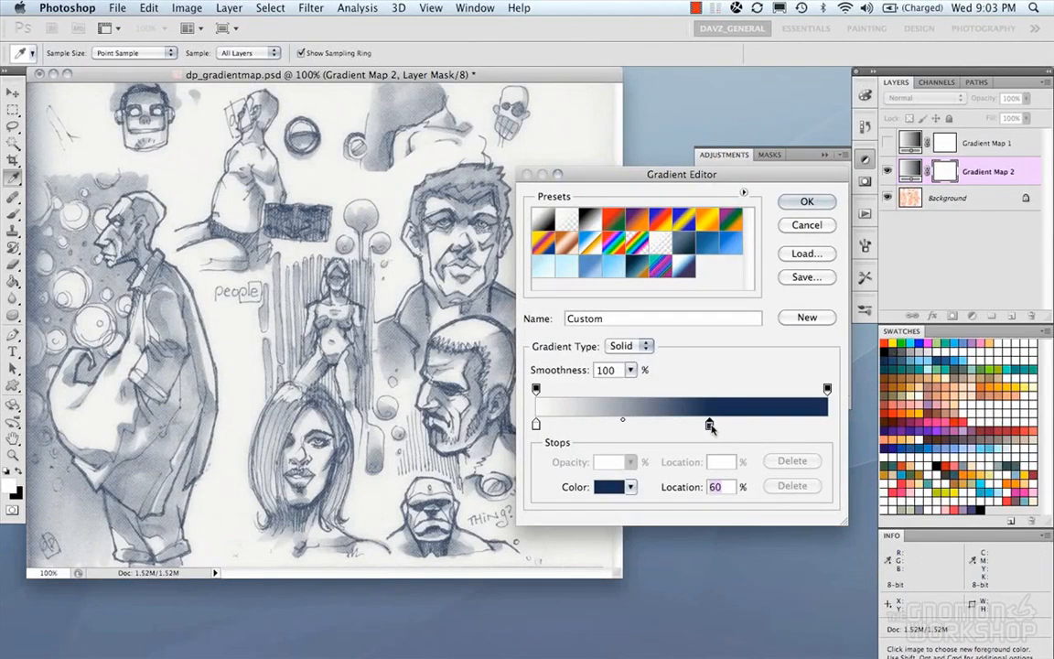
# Add a color stop at 29% and give it a muted teal, brightened to #60897d
pyautogui.click(622, 427)
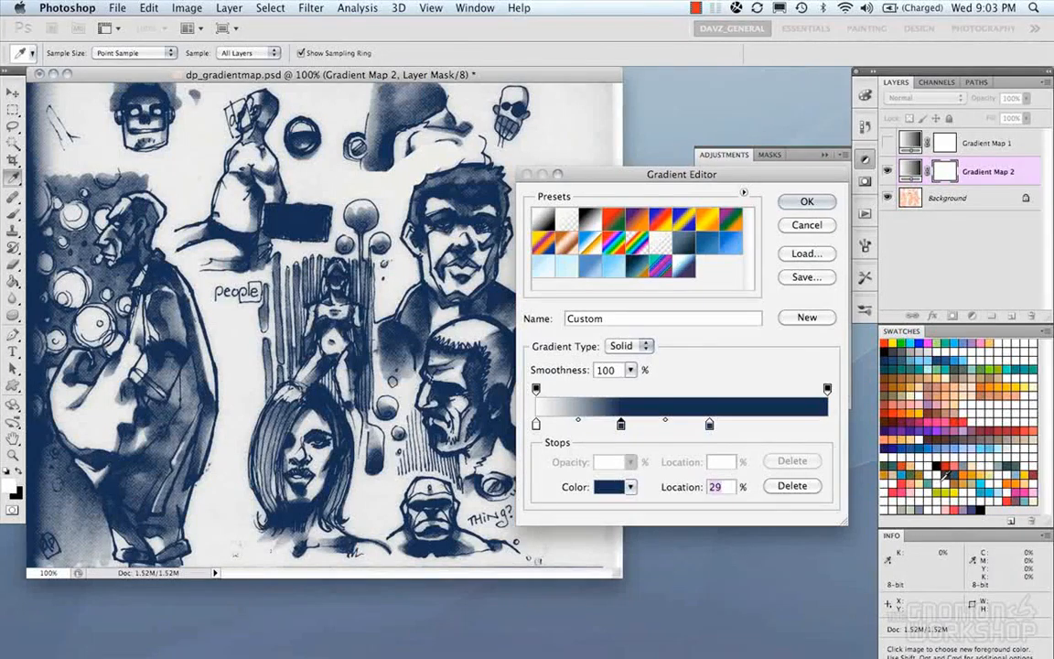
pyautogui.click(921, 509)
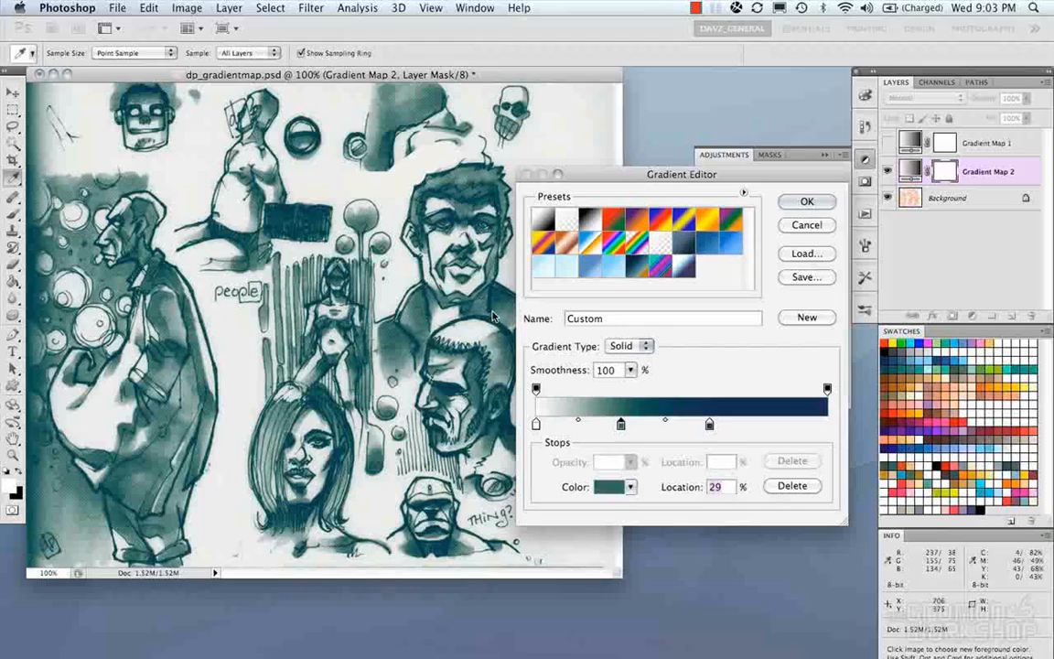
pyautogui.click(608, 486)
pyautogui.moveTo(694, 248)
pyautogui.mouseDown()
pyautogui.moveTo(703, 280)
pyautogui.moveTo(698, 236)
pyautogui.mouseUp()
pyautogui.click(702, 285)
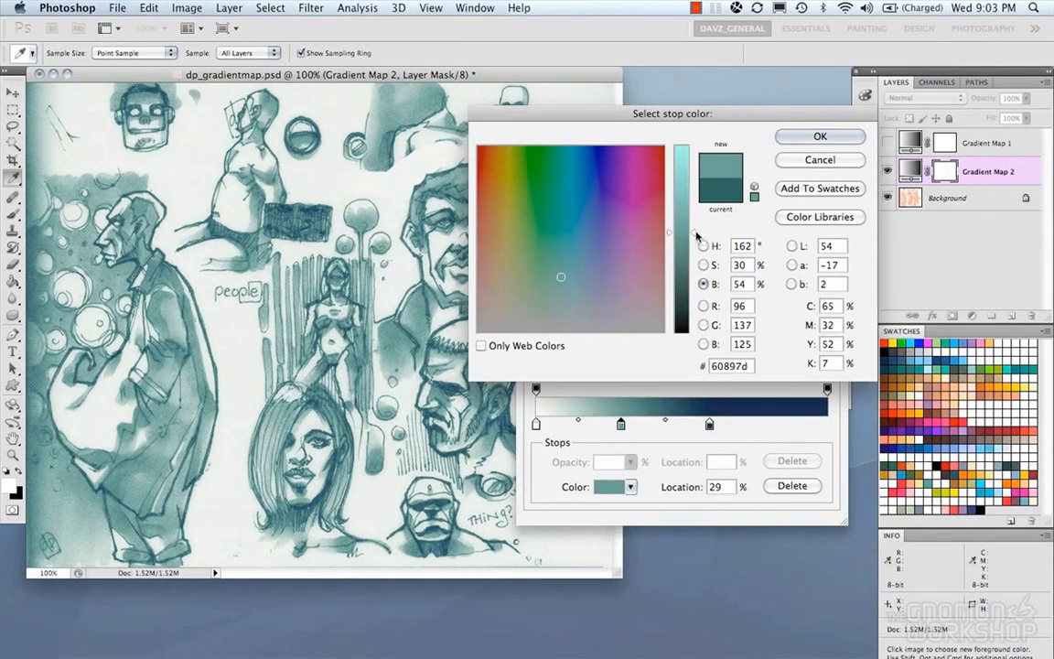
pyautogui.click(820, 137)
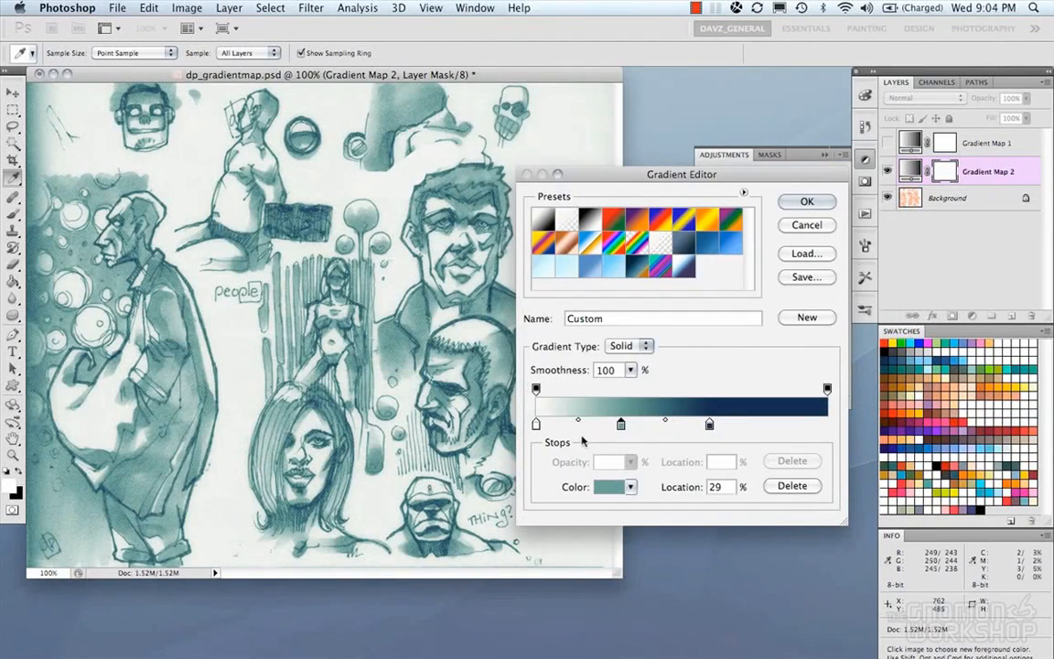
# Add a color stop at 14% and color it yellow, desaturated to the pale tone #fffabe
pyautogui.click(577, 424)
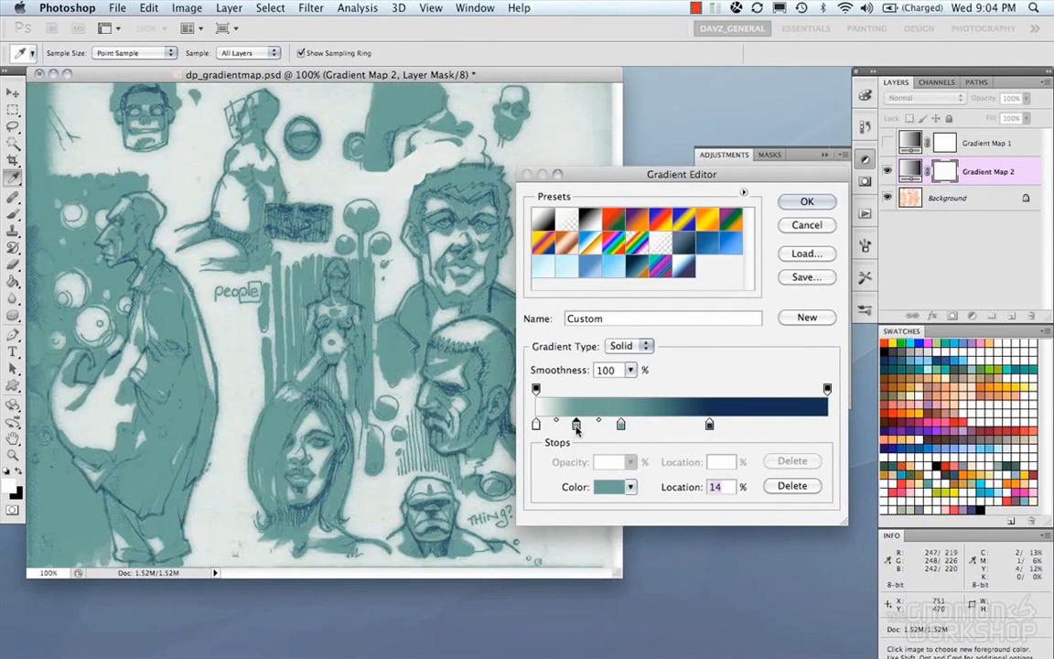
pyautogui.click(608, 487)
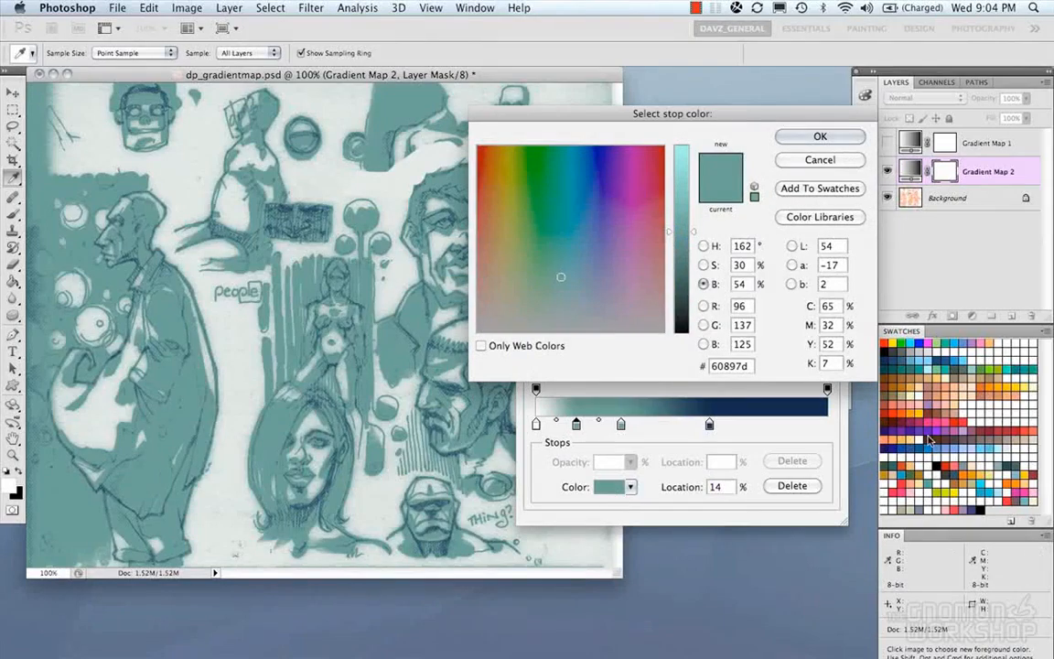
pyautogui.click(1023, 388)
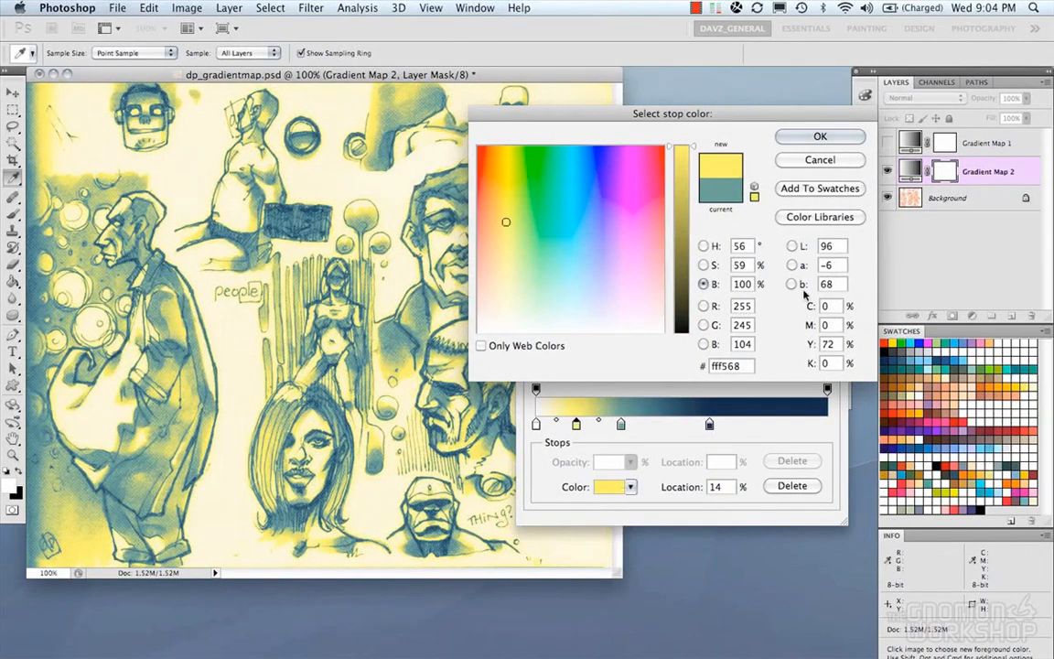
pyautogui.click(702, 265)
pyautogui.moveTo(697, 234); pyautogui.dragTo(695, 288)
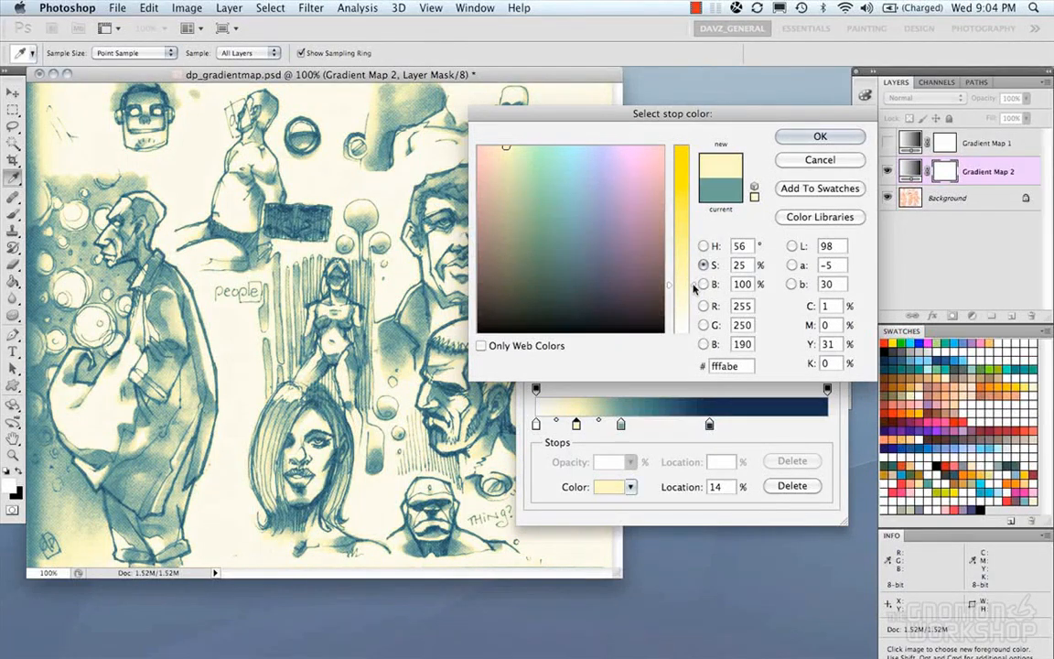
pyautogui.click(796, 142)
# Mute the 14% stop's color to #d9d7b6 by lowering its brightness to 85% and saturation to 16%
pyautogui.click(608, 486)
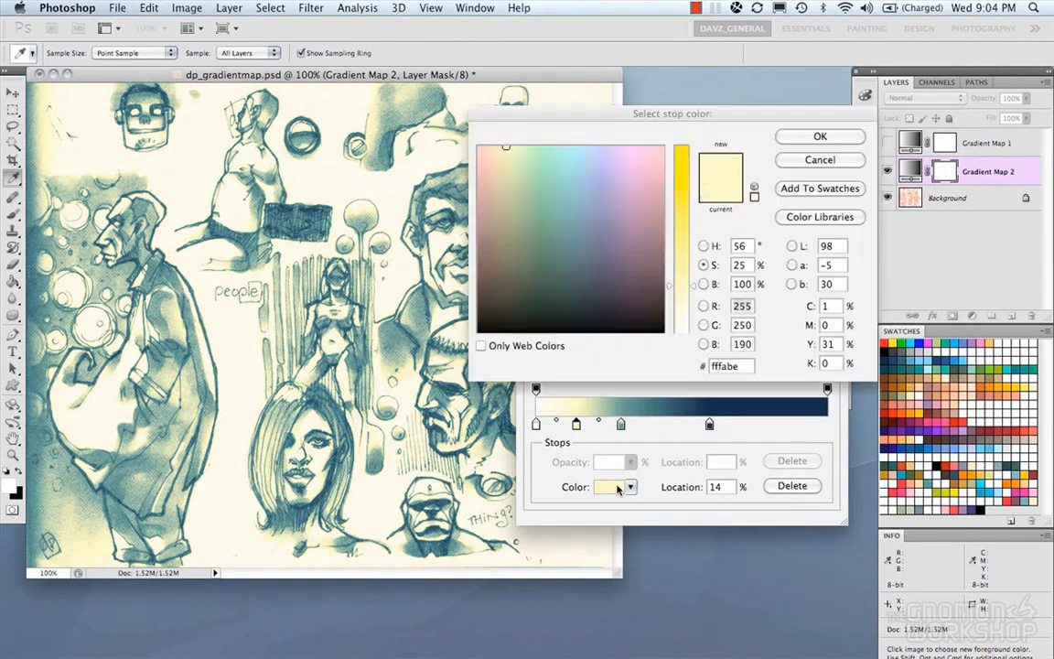
pyautogui.click(702, 283)
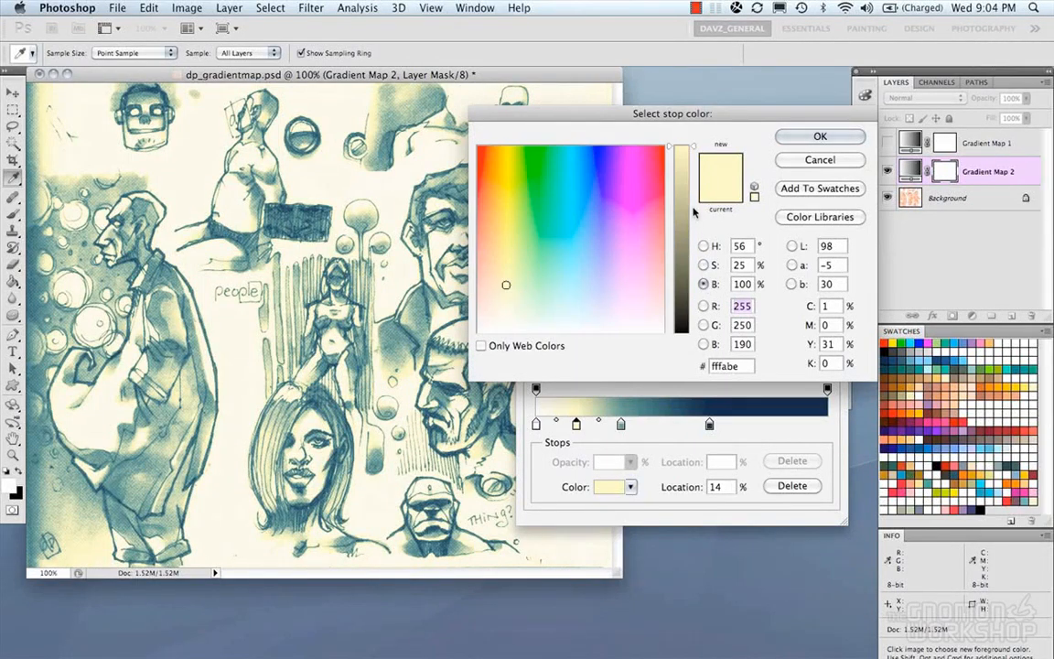
pyautogui.moveTo(693, 146); pyautogui.dragTo(694, 177)
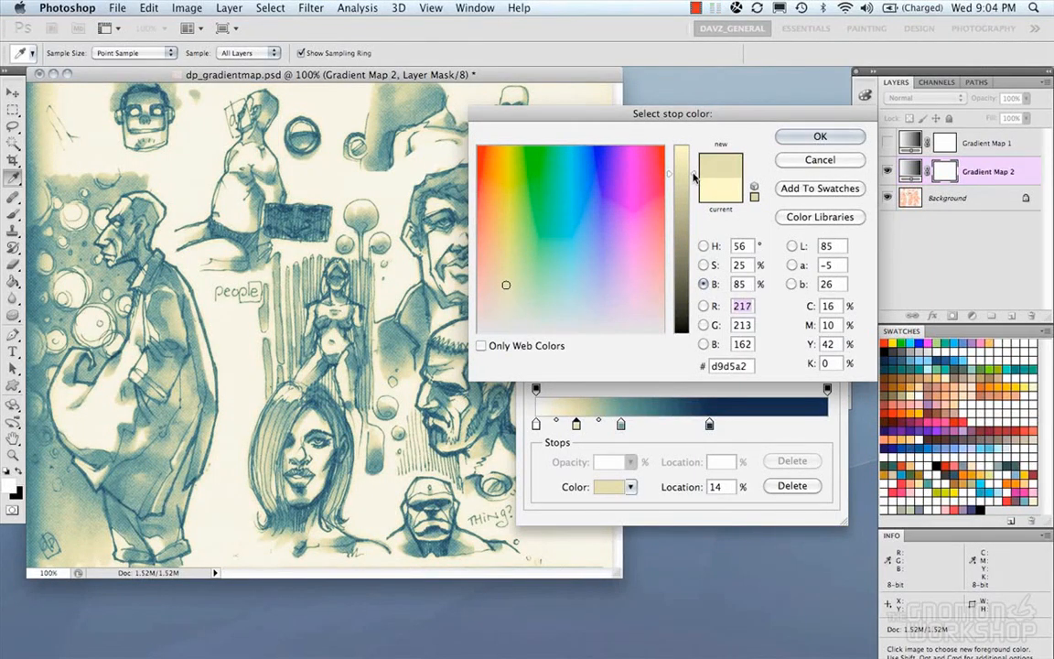
pyautogui.click(712, 264)
pyautogui.moveTo(694, 290); pyautogui.dragTo(693, 303)
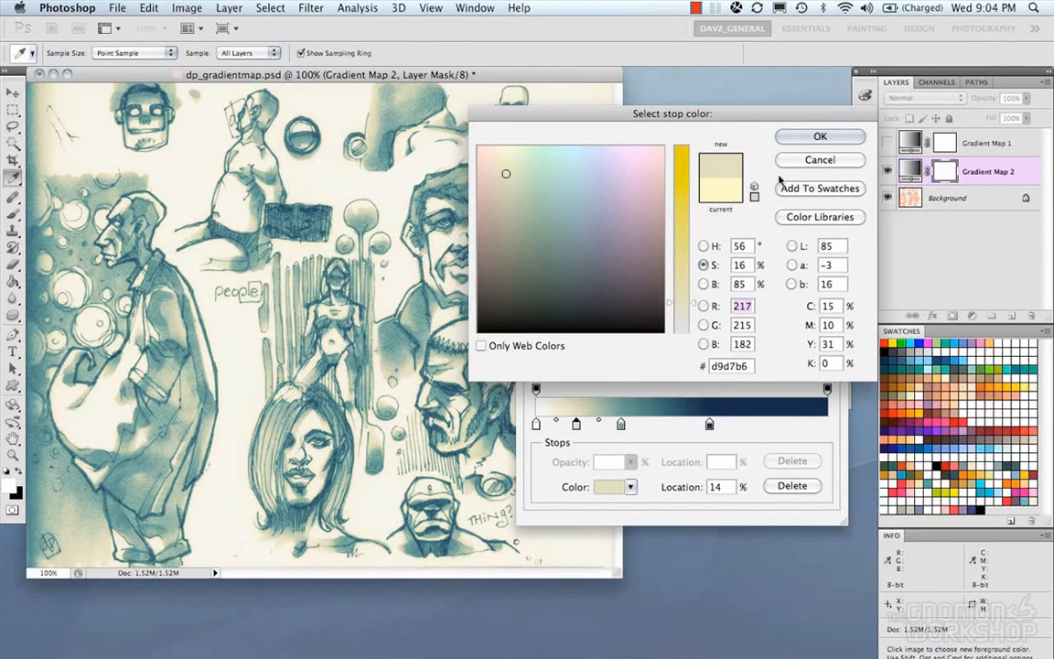
pyautogui.click(802, 140)
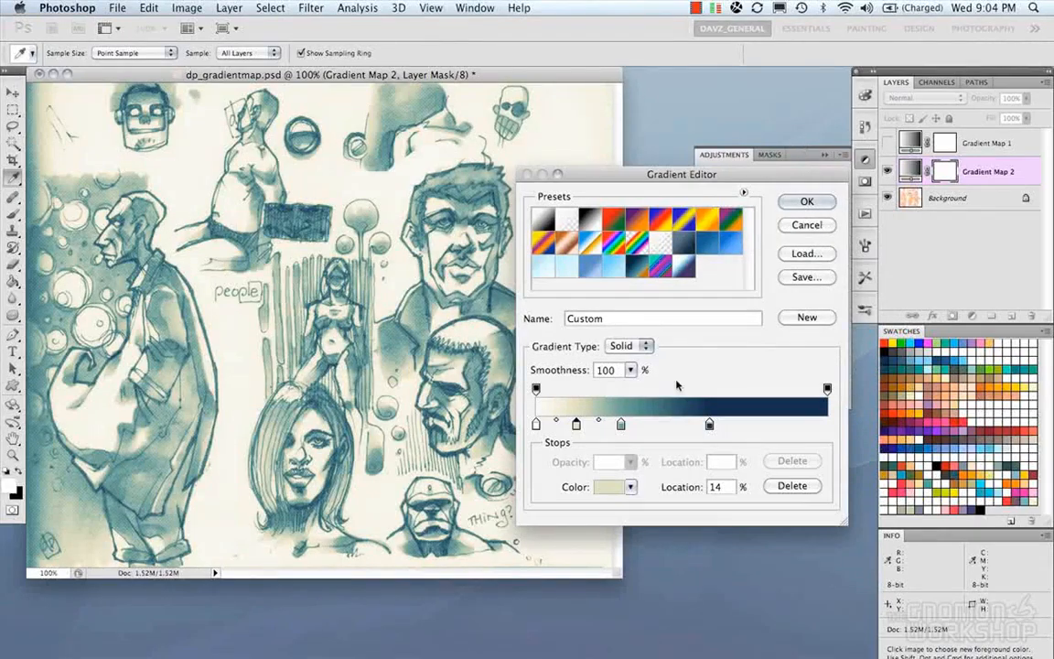
pyautogui.moveTo(574, 427); pyautogui.dragTo(576, 427)
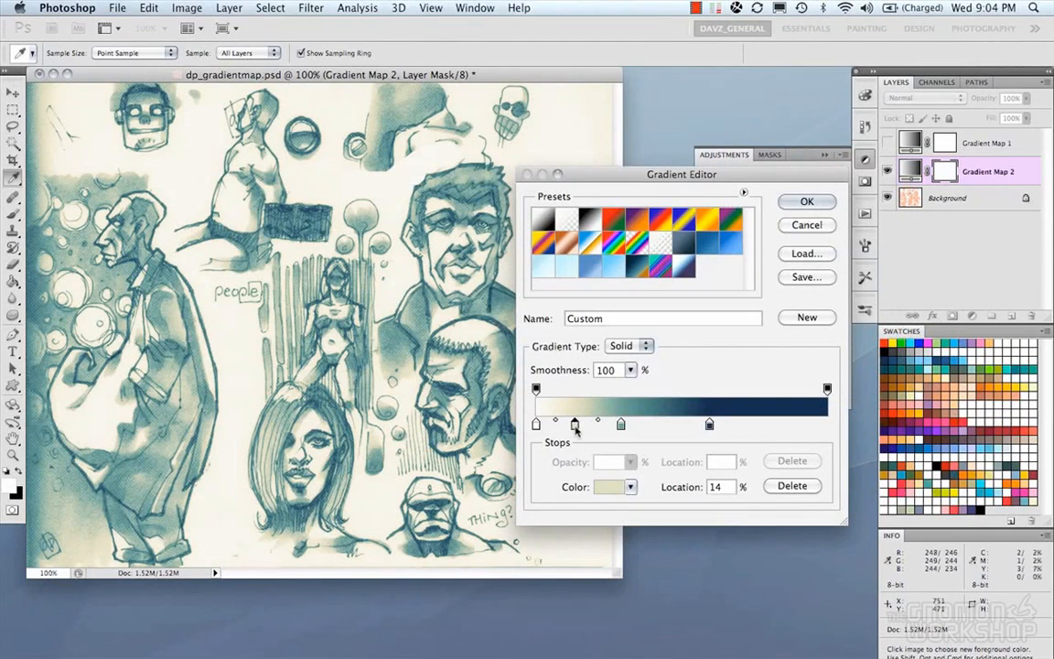
# Add a color stop at 44%, between the teal and navy stops, and color it deep blue-violet from the swatches
pyautogui.click(667, 426)
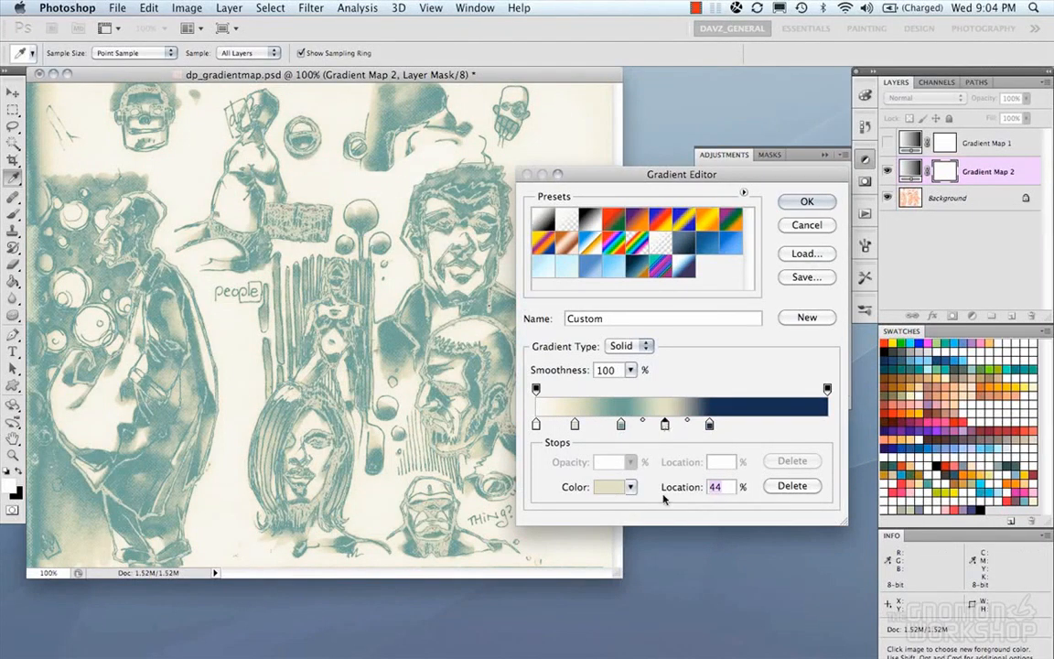
pyautogui.click(943, 437)
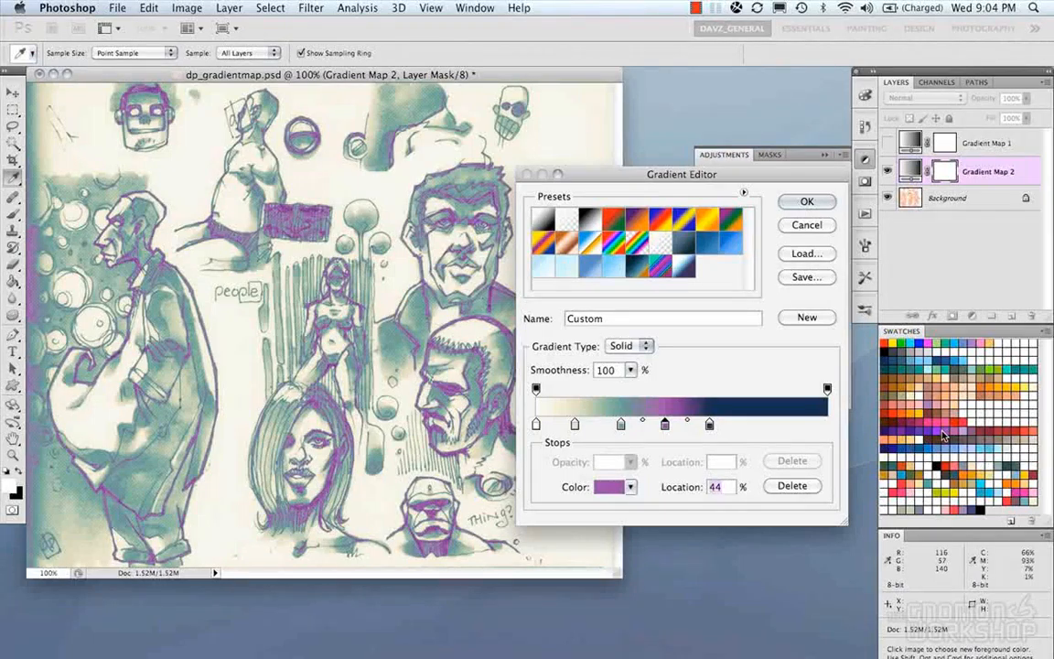
pyautogui.click(913, 427)
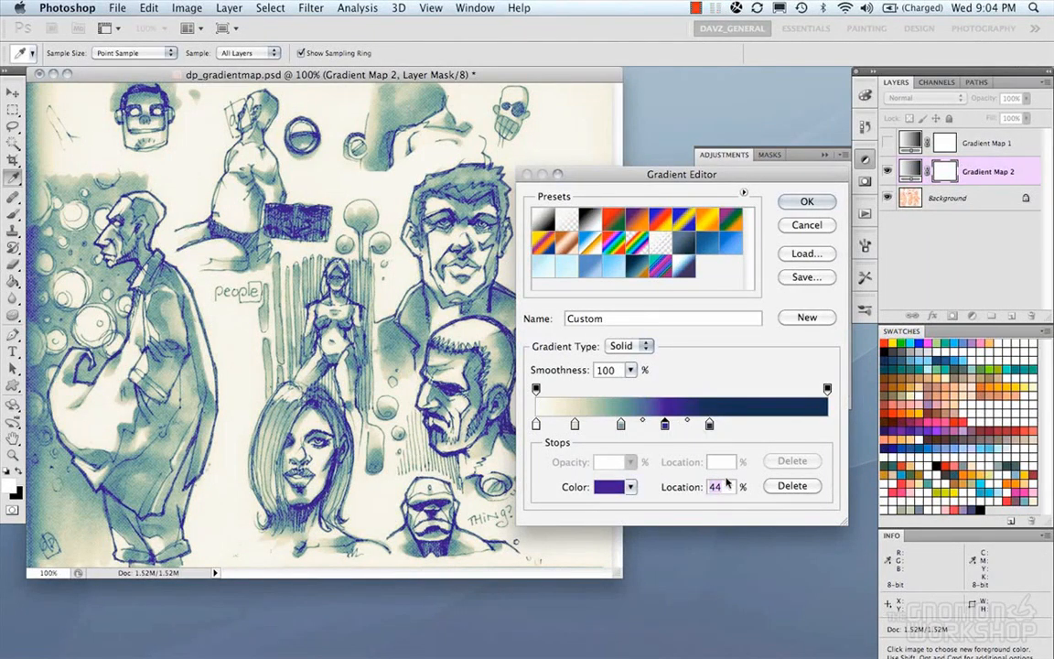
# Reduce the 44% stop's color saturation to 62% and slightly adjust its brightness
pyautogui.click(610, 485)
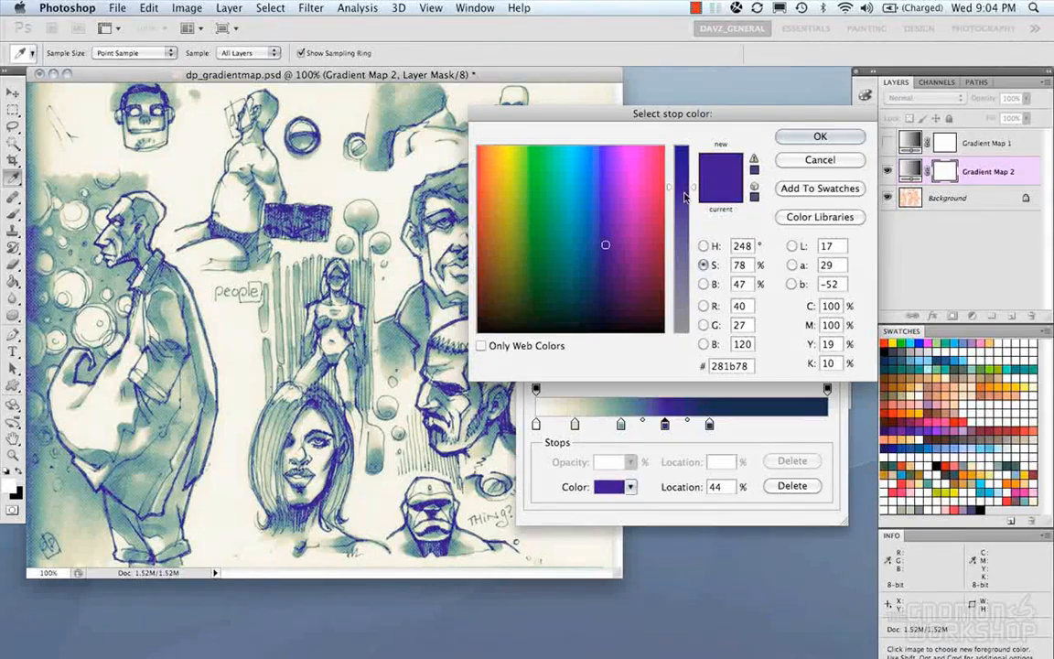
pyautogui.moveTo(693, 187); pyautogui.dragTo(694, 220)
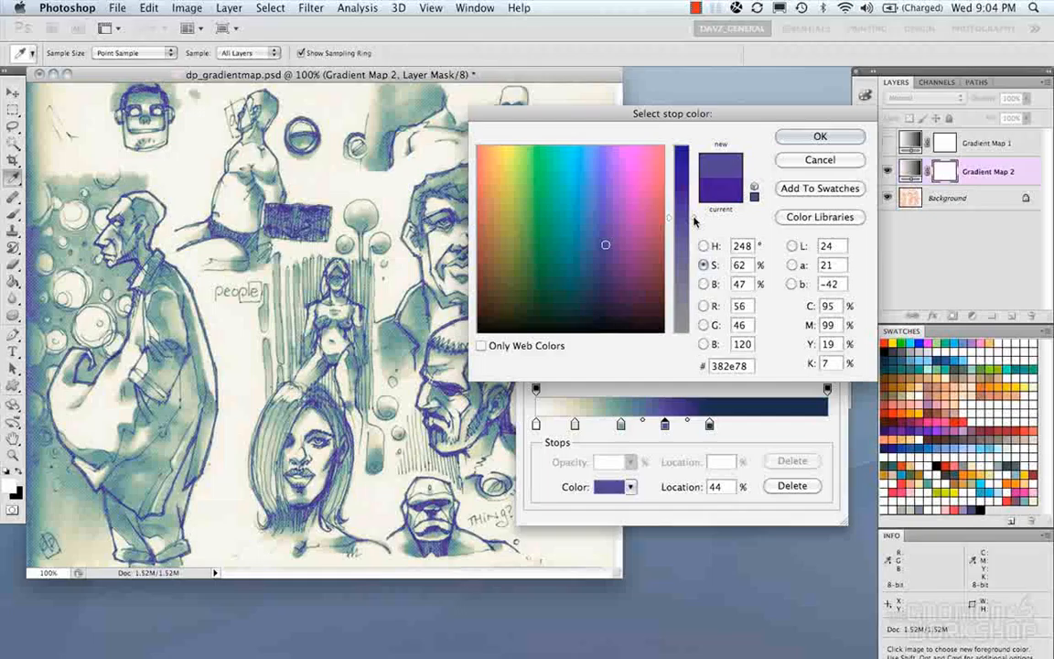
pyautogui.click(703, 284)
pyautogui.moveTo(693, 249); pyautogui.dragTo(694, 259)
pyautogui.click(818, 135)
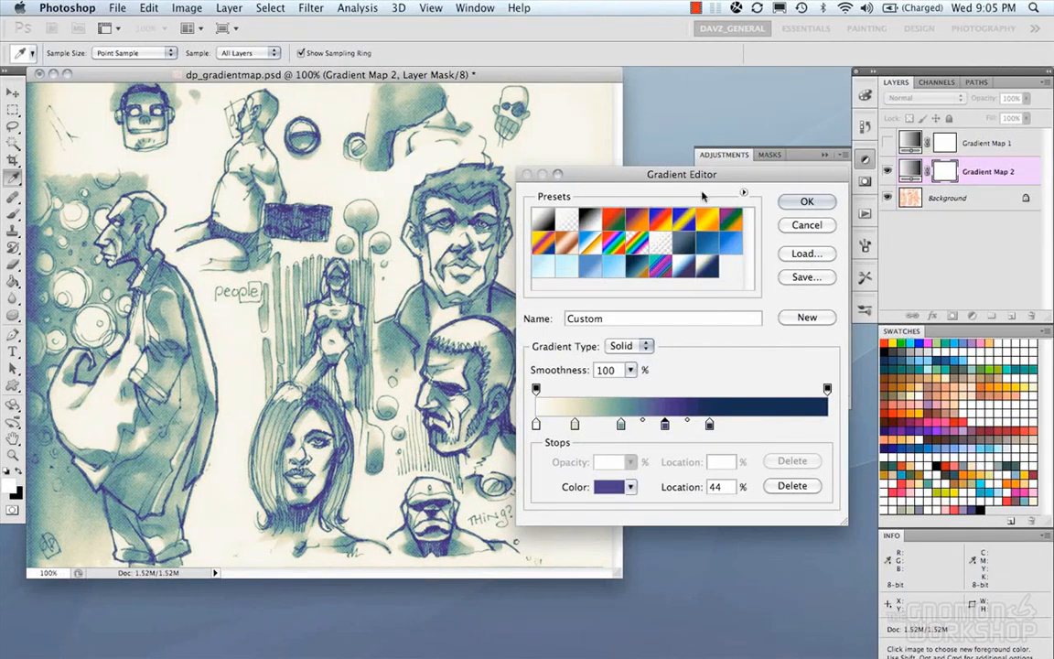
# Apply the edited gradient and hide the Gradient Map 2 layer to compare with the original orange sketch
pyautogui.click(793, 201)
pyautogui.click(808, 154)
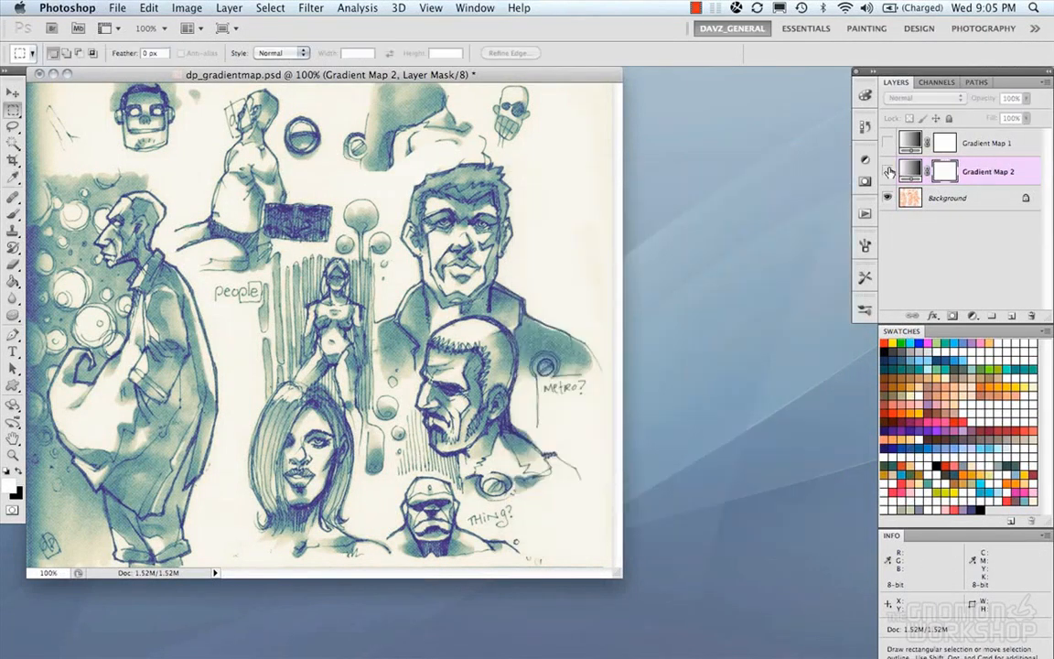
pyautogui.click(888, 171)
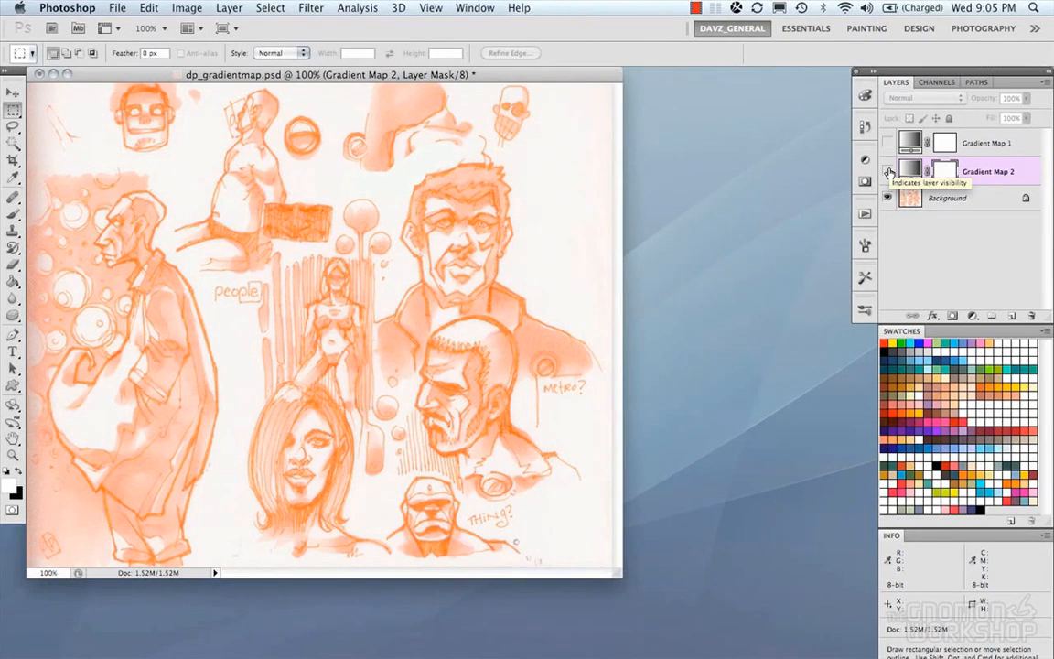
# Toggle the Gradient Map 2 layer's visibility to compare the recolored sketch with the orange original
pyautogui.click(888, 171)
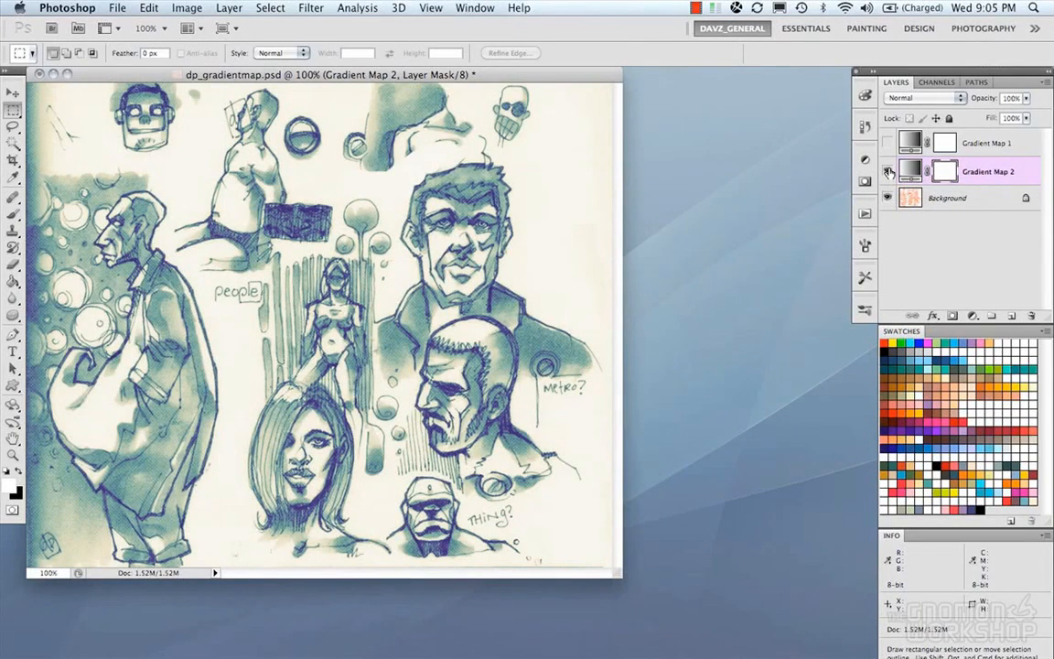
pyautogui.click(888, 171)
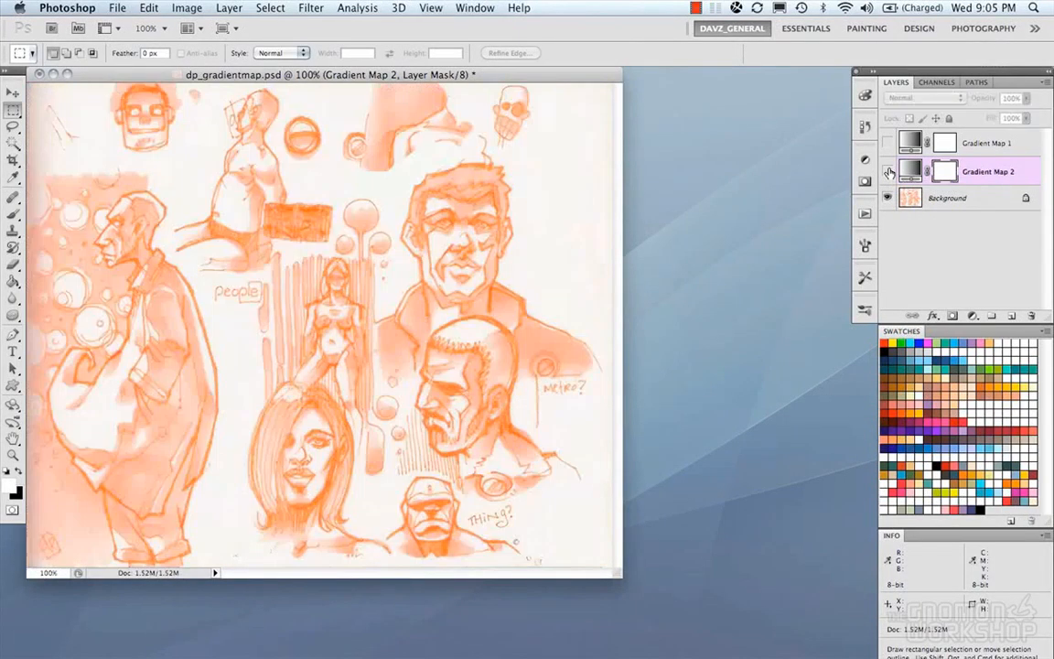
pyautogui.click(888, 172)
pyautogui.click(887, 171)
# Show Gradient Map 1 and, in its gradient, move the light blue stop to 19% and shift the mid-blue and dark stops toward the light end
pyautogui.click(889, 144)
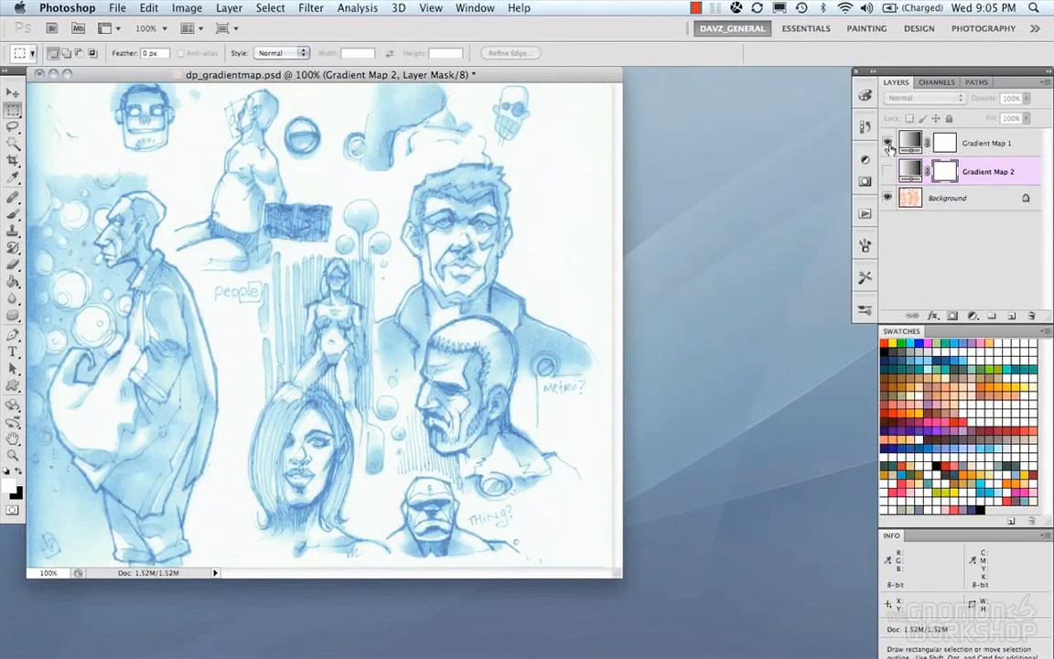
pyautogui.doubleClick(908, 143)
pyautogui.click(773, 200)
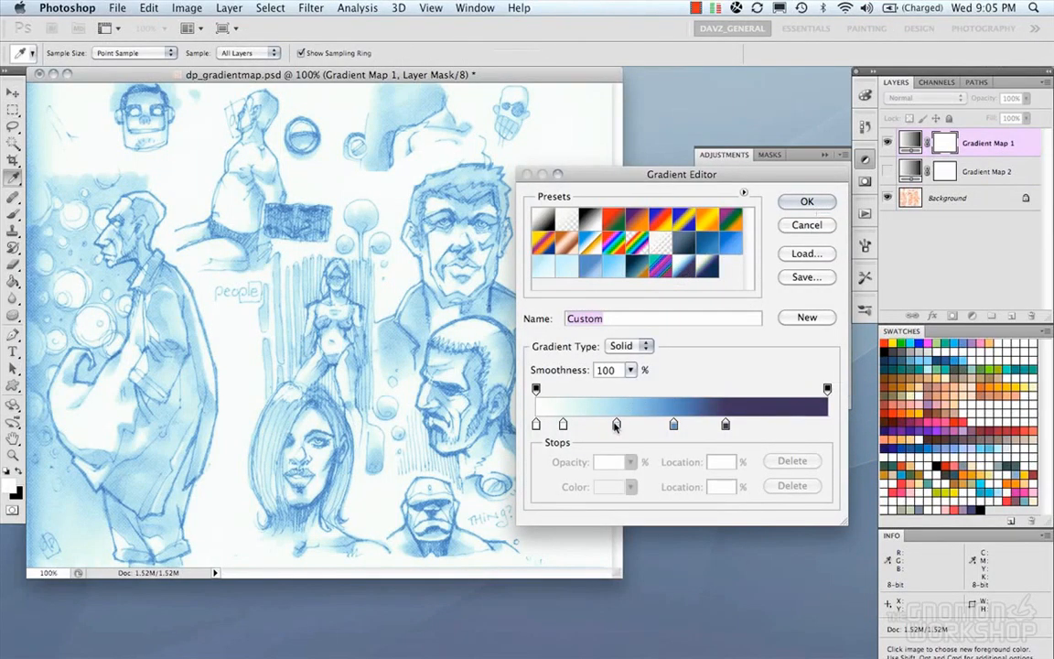
pyautogui.moveTo(616, 430); pyautogui.dragTo(590, 433)
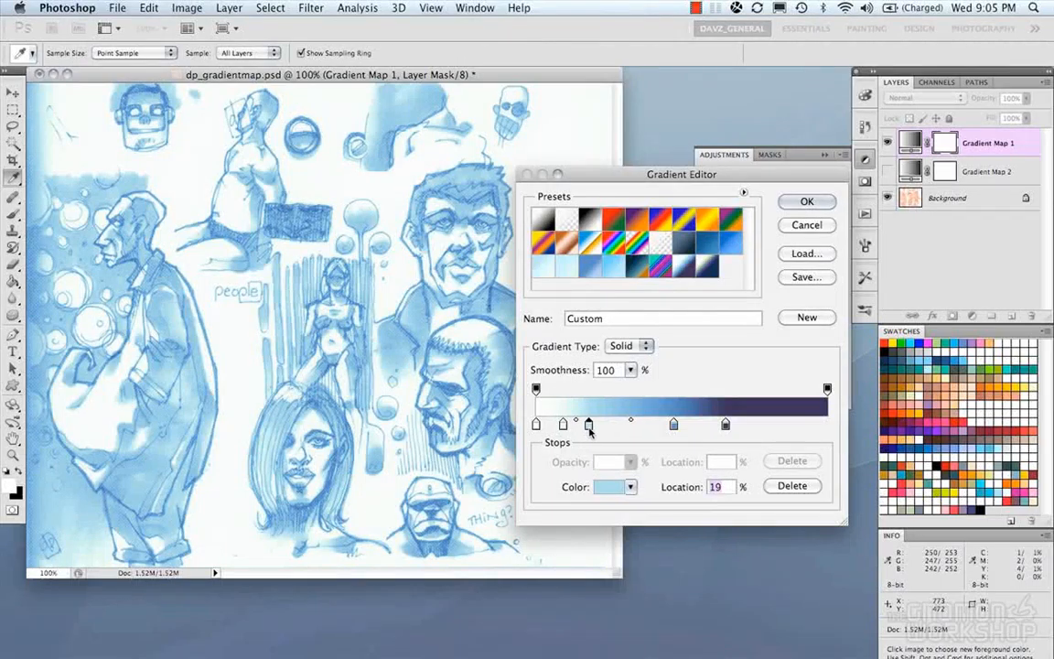
pyautogui.moveTo(673, 429); pyautogui.dragTo(645, 428)
pyautogui.moveTo(725, 426); pyautogui.dragTo(710, 426)
# Try pale yellow, green and teal swatch colors on the gradient's 10% color stop
pyautogui.click(562, 427)
pyautogui.click(912, 396)
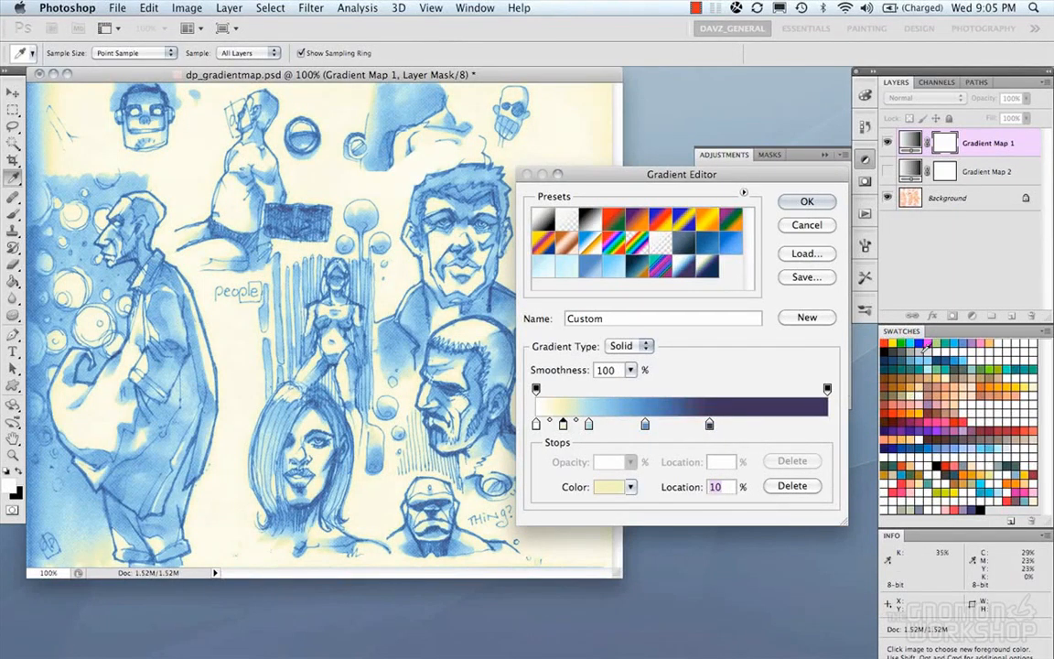
pyautogui.click(942, 367)
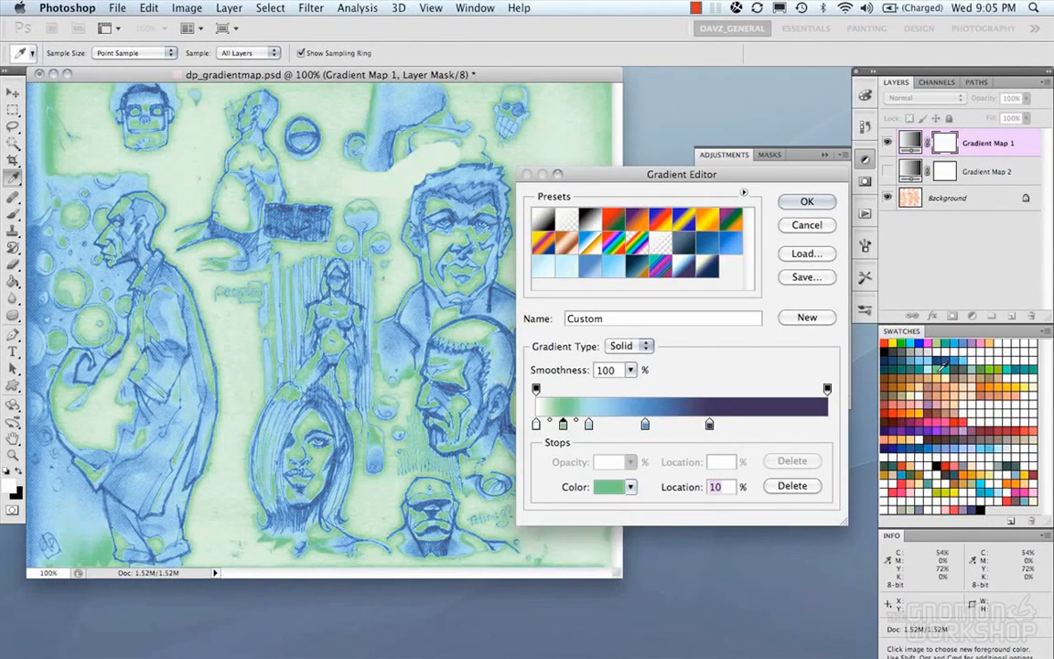
pyautogui.click(925, 500)
# Recolor the 10% stop to a pale yellow-green with hue 86°, saturation 21% and brightness 95%
pyautogui.click(608, 486)
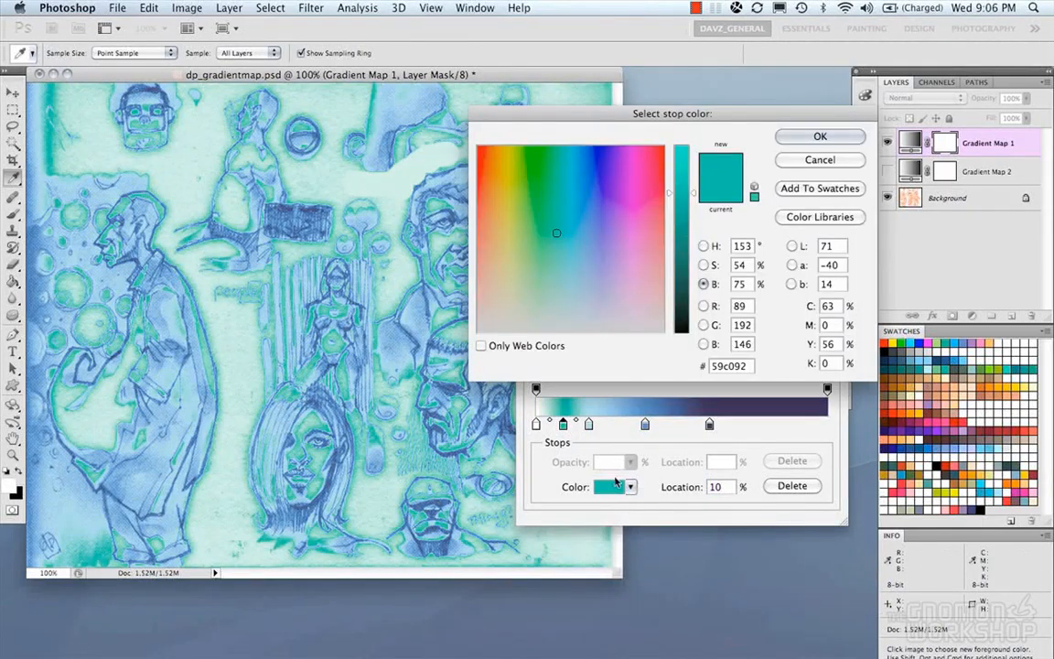
pyautogui.click(705, 266)
pyautogui.moveTo(694, 240); pyautogui.dragTo(693, 299)
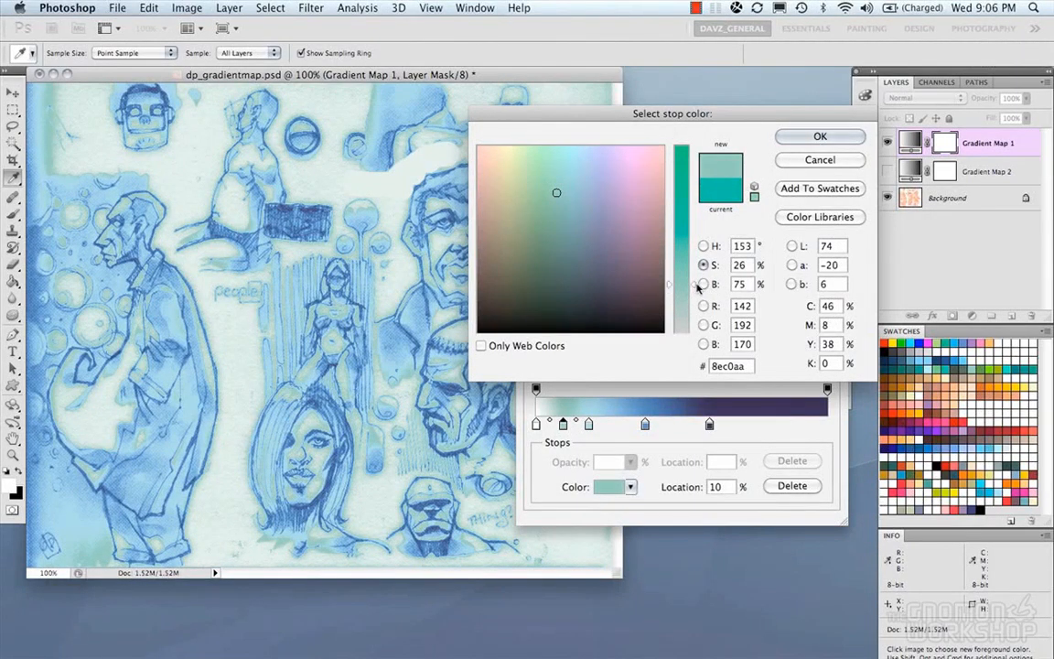
pyautogui.click(705, 284)
pyautogui.moveTo(692, 207); pyautogui.dragTo(694, 159)
pyautogui.click(551, 285)
pyautogui.moveTo(551, 285); pyautogui.dragTo(522, 290)
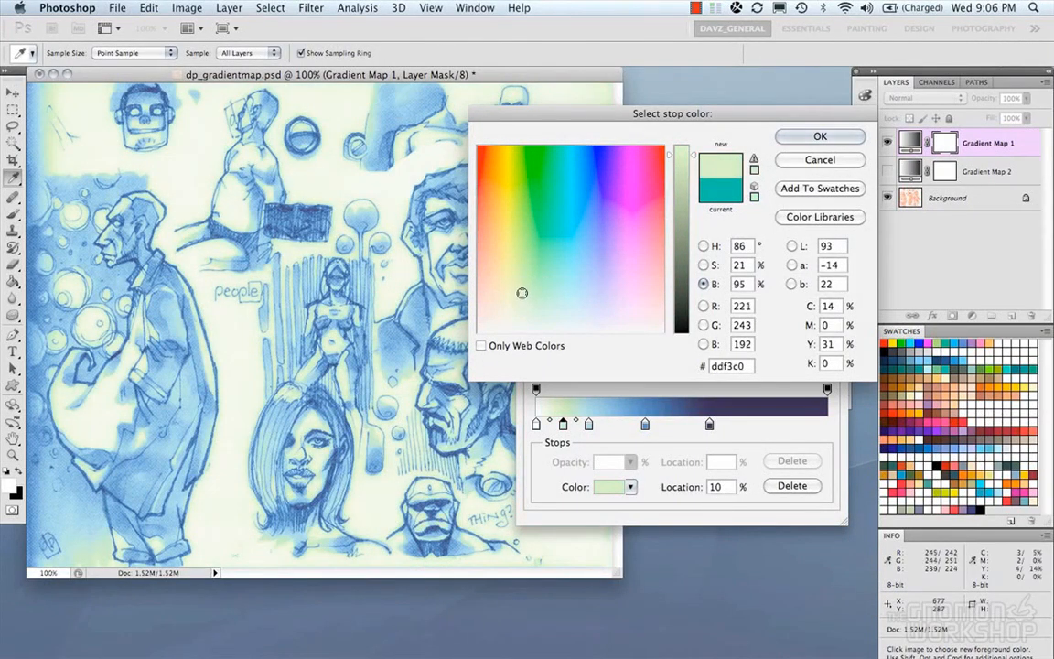
# Raise the 10% stop's brightness to 100%, lower its saturation slightly, and accept the color
pyautogui.click(693, 149)
pyautogui.moveTo(693, 149); pyautogui.dragTo(693, 147)
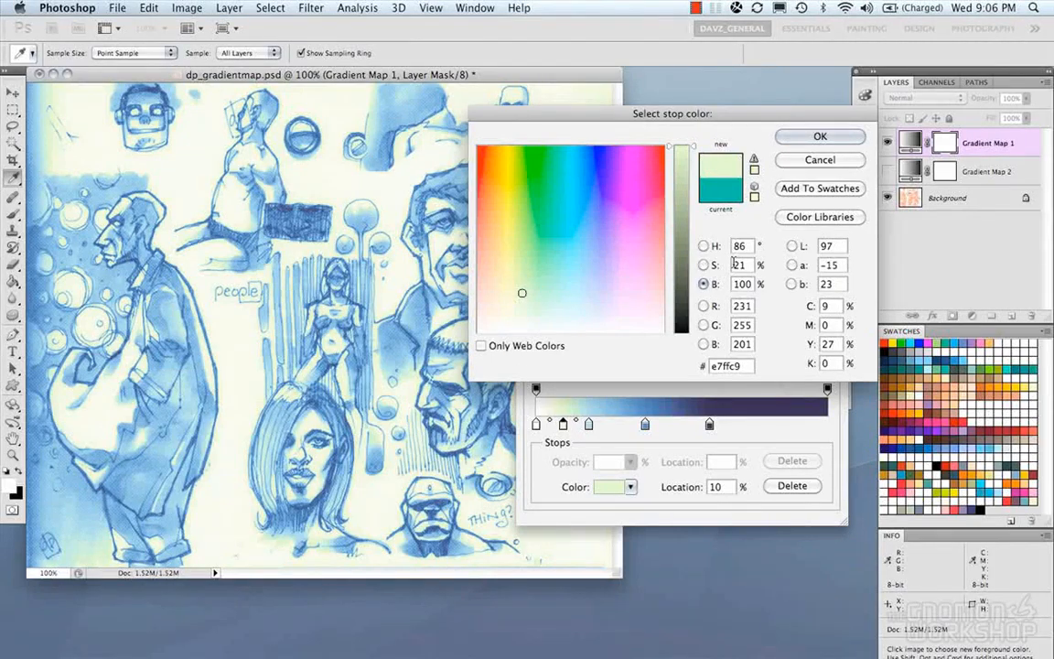
pyautogui.click(703, 265)
pyautogui.moveTo(696, 293); pyautogui.dragTo(696, 302)
pyautogui.click(805, 136)
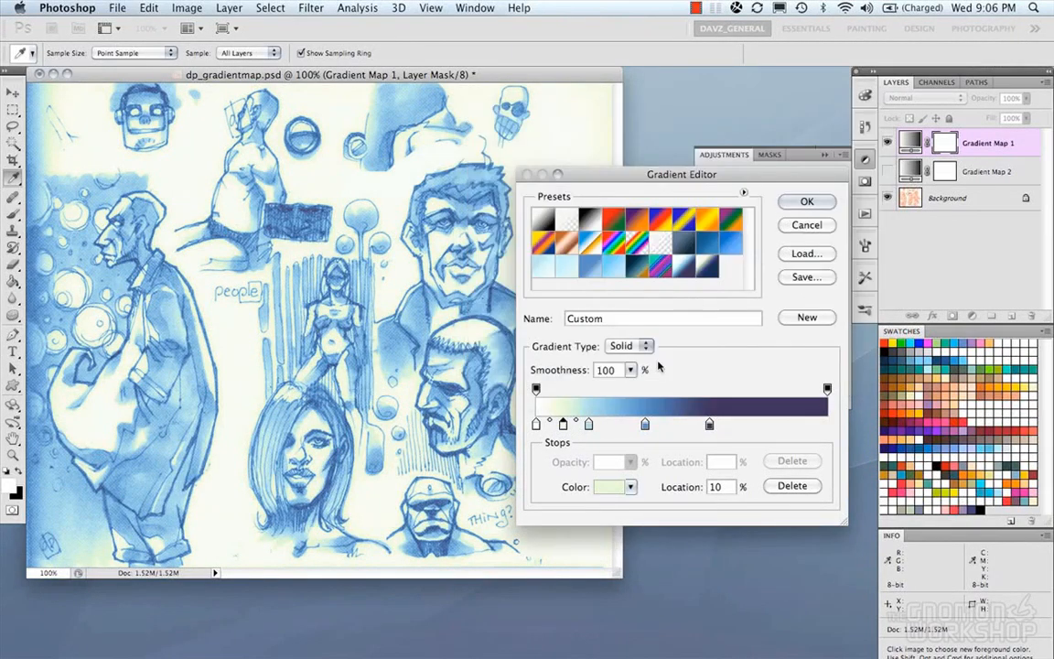
# Remove the light blue 19% stop, place the mid-blue stop at 35% and the dark stop at 59%, and apply the gradient
pyautogui.click(590, 423)
pyautogui.moveTo(589, 426); pyautogui.dragTo(632, 428)
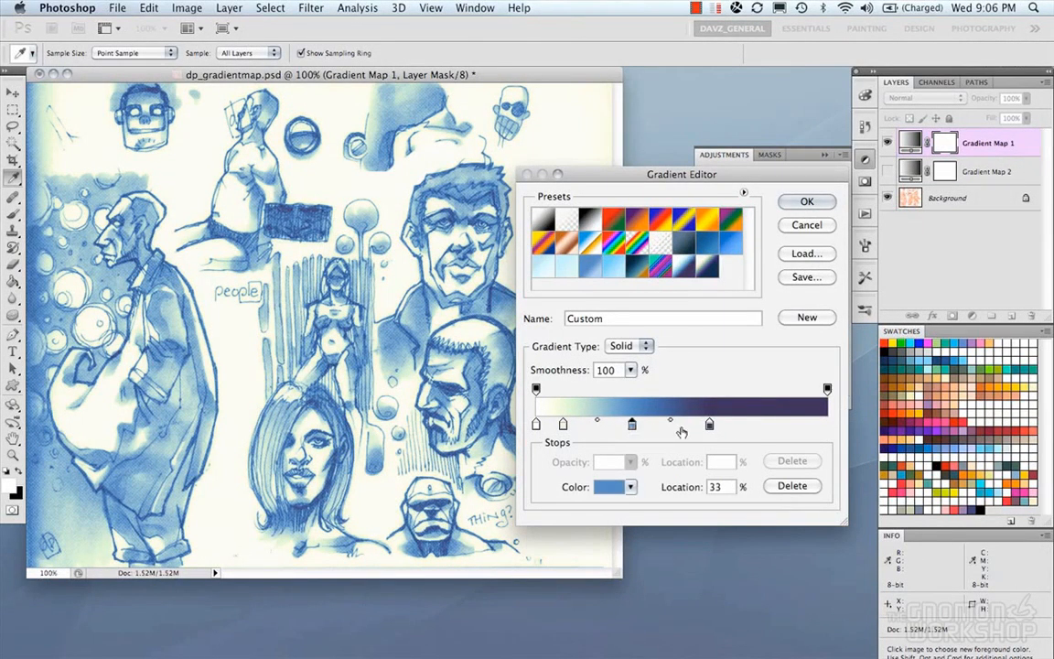
pyautogui.moveTo(710, 426); pyautogui.dragTo(706, 427)
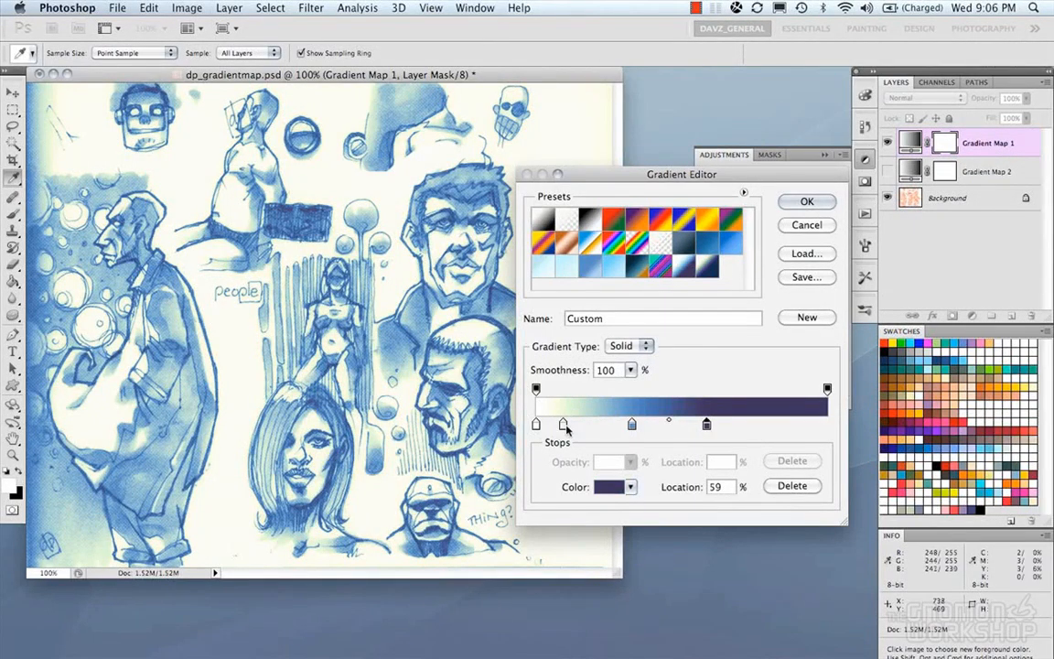
pyautogui.moveTo(632, 426); pyautogui.dragTo(638, 428)
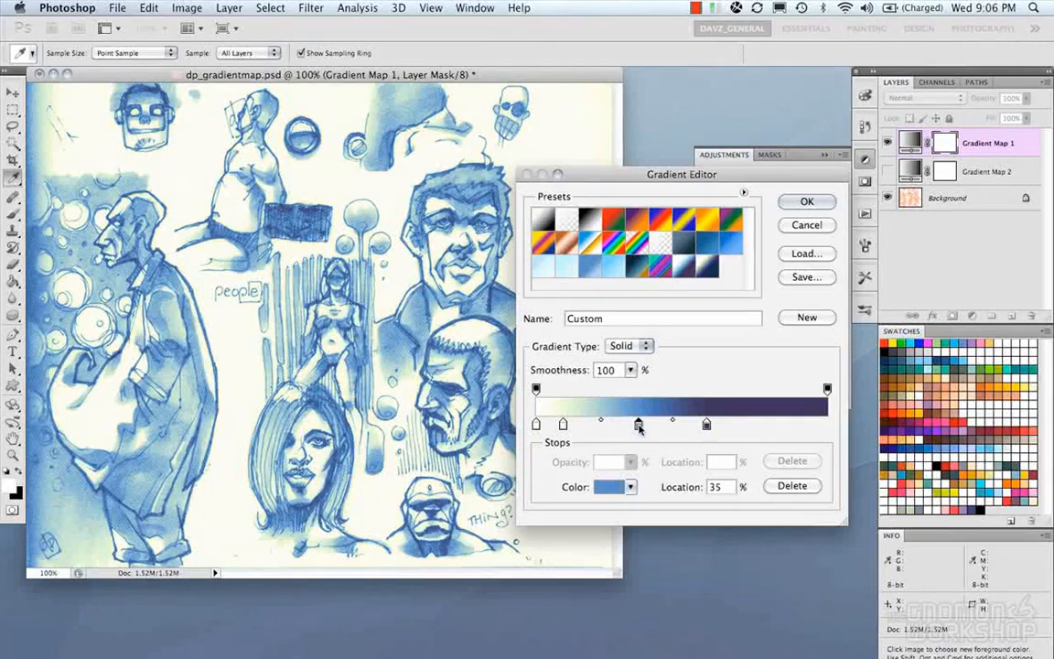
pyautogui.press('Return')
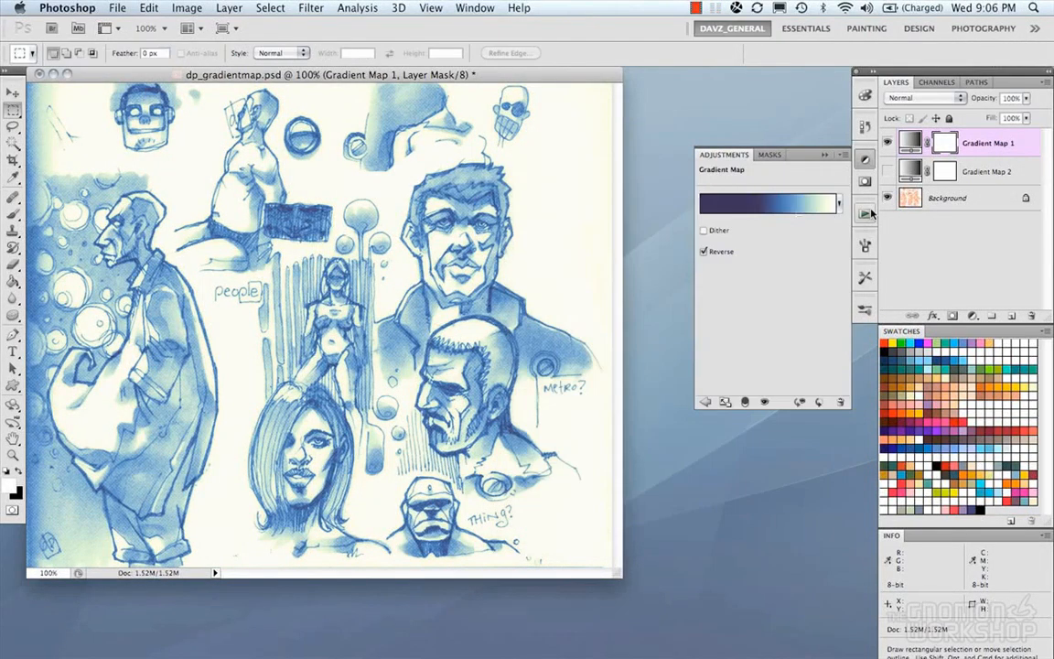
# Toggle Gradient Map 1 and Gradient Map 2 on and off, separately and together, to compare them with the original sketch
pyautogui.click(888, 144)
pyautogui.click(887, 144)
pyautogui.click(888, 144)
pyautogui.click(888, 171)
pyautogui.click(888, 171)
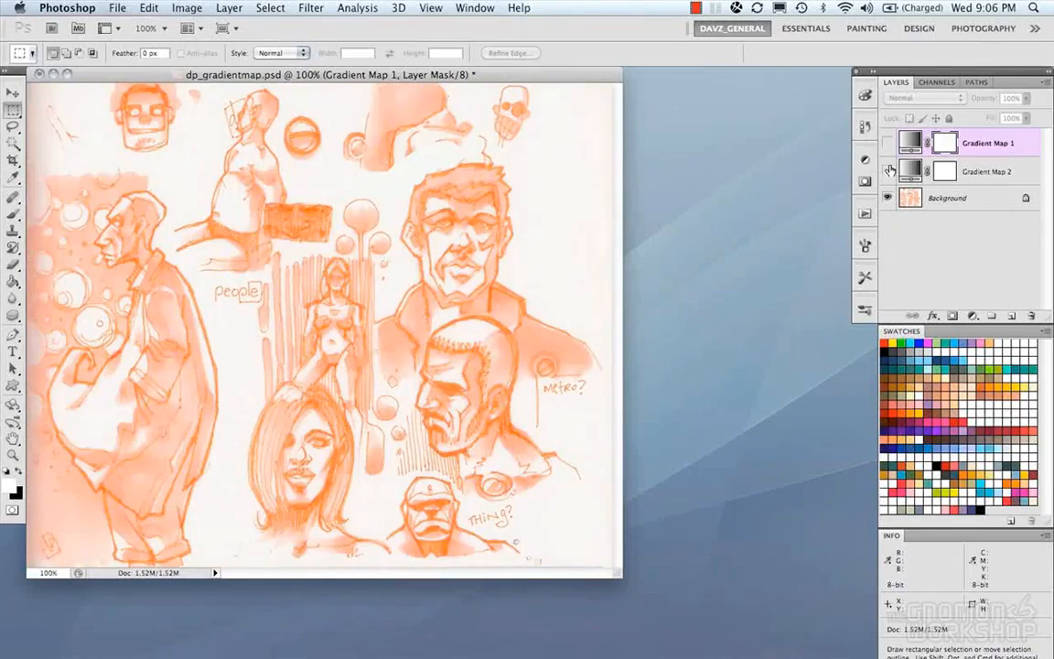
pyautogui.click(888, 171)
pyautogui.click(888, 144)
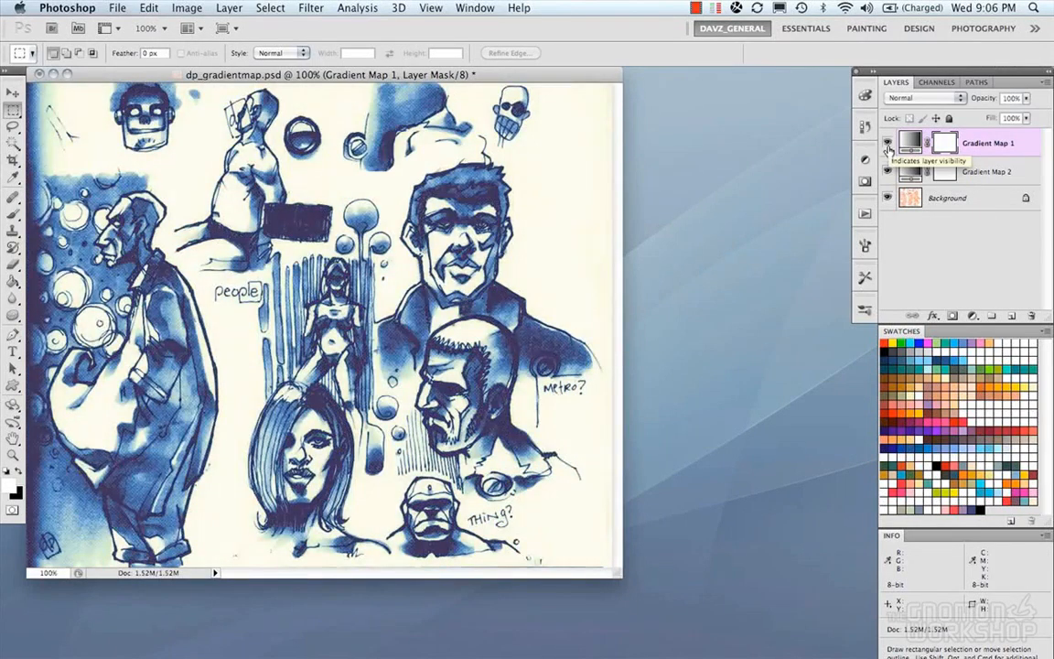
pyautogui.click(888, 147)
pyautogui.click(888, 170)
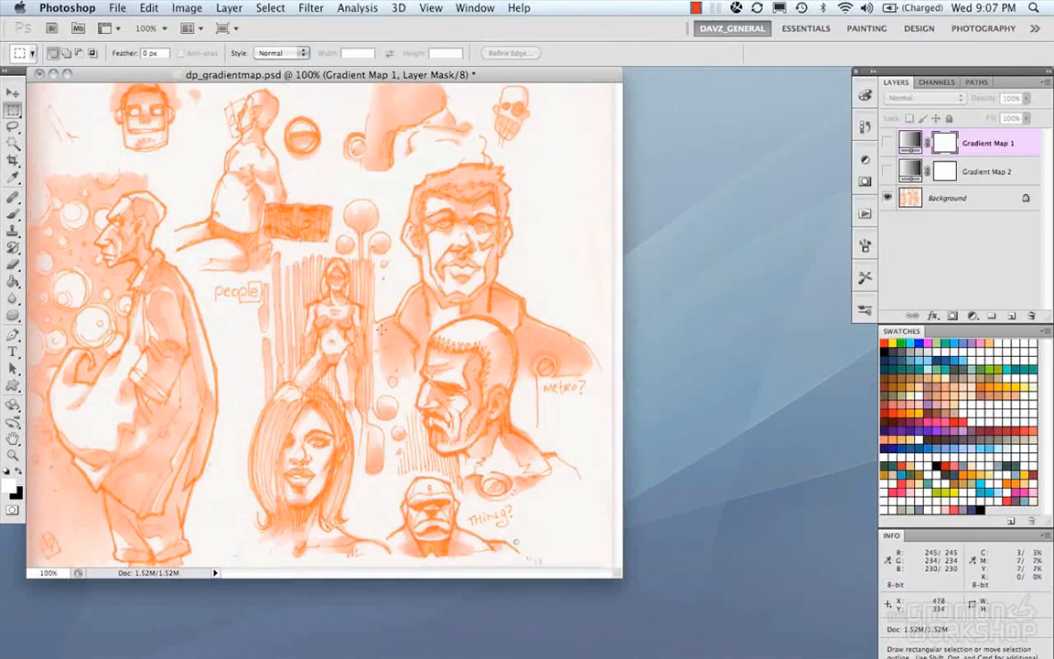
pyautogui.click(887, 171)
pyautogui.click(887, 171)
pyautogui.click(887, 144)
pyautogui.click(886, 143)
# Close dp_gradientmap.psd and browse for another file in the Photography folder inside images
pyautogui.moveTo(205, 80); pyautogui.dragTo(207, 81)
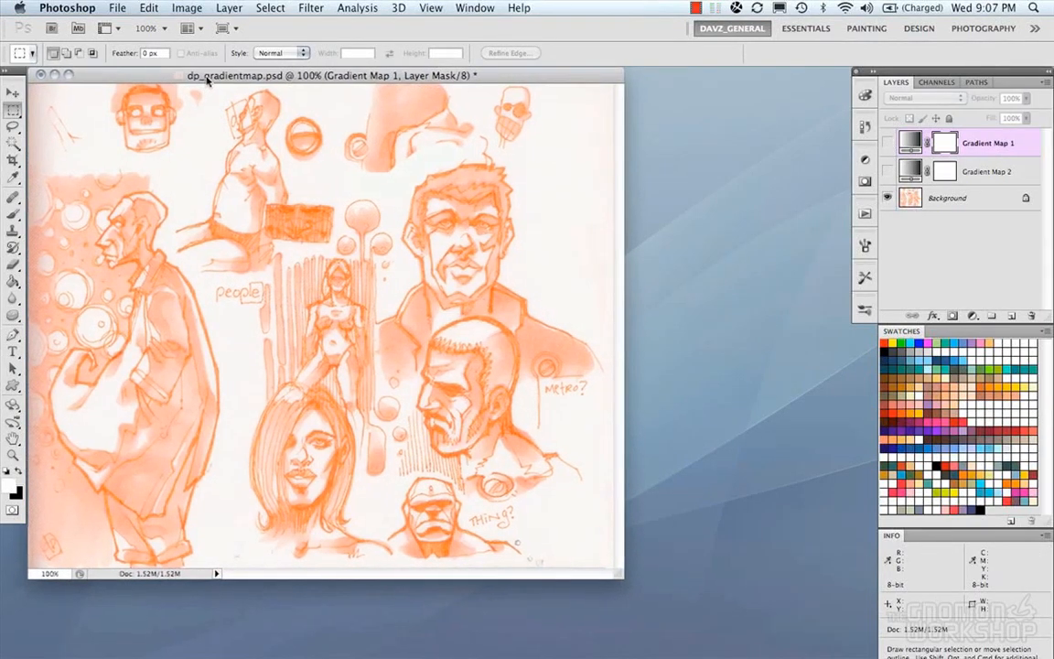
pyautogui.click(41, 74)
pyautogui.click(117, 8)
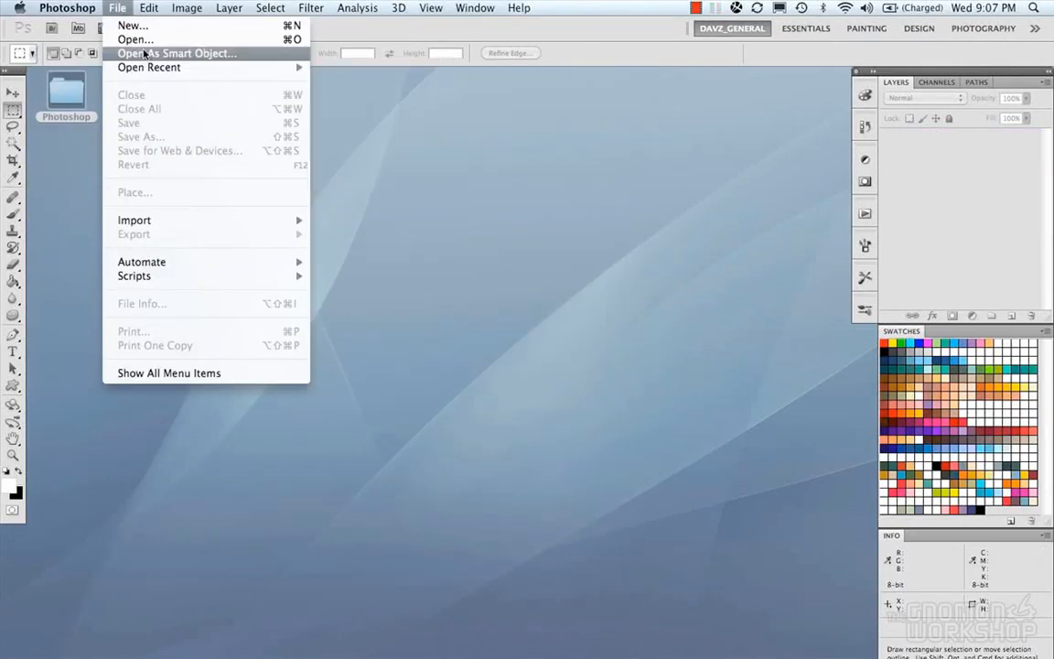
pyautogui.click(133, 39)
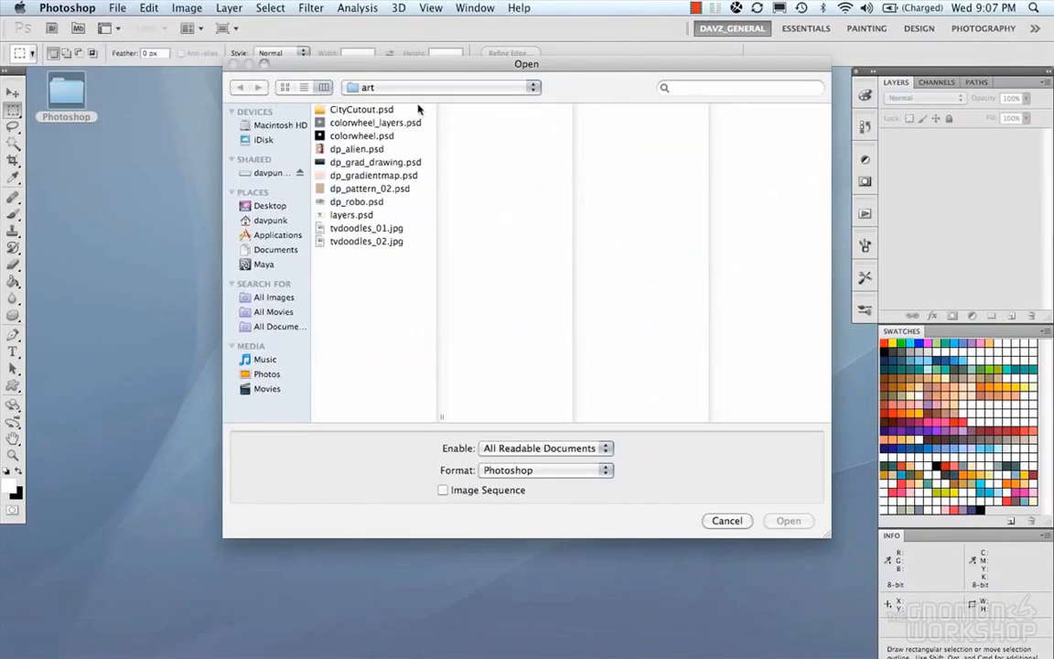
pyautogui.click(377, 87)
pyautogui.click(415, 103)
pyautogui.click(370, 147)
pyautogui.click(354, 111)
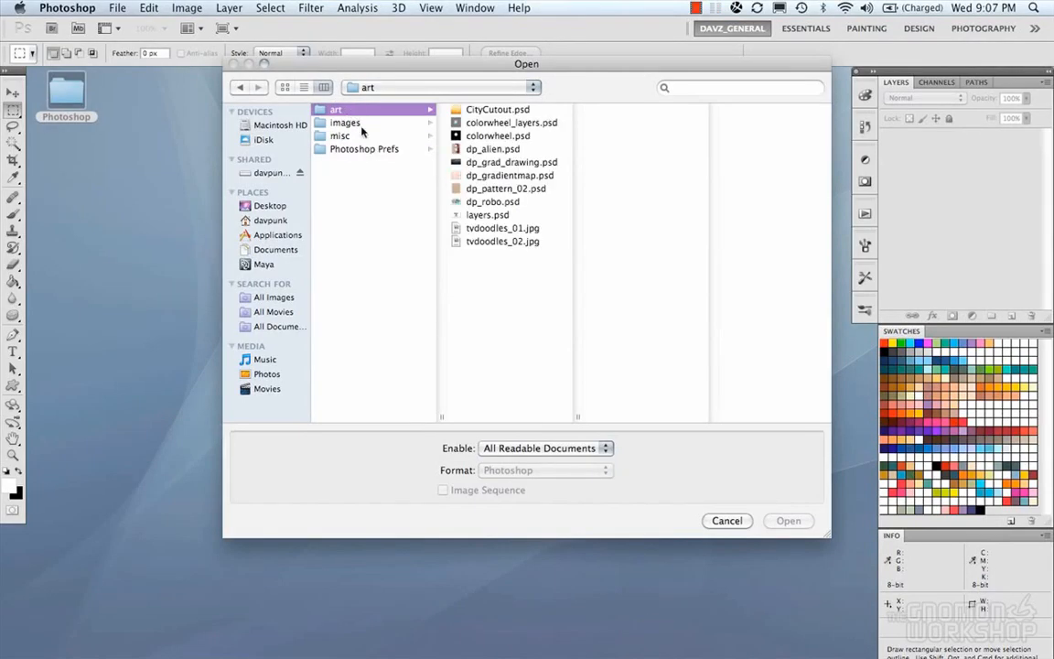
pyautogui.click(361, 133)
pyautogui.click(381, 125)
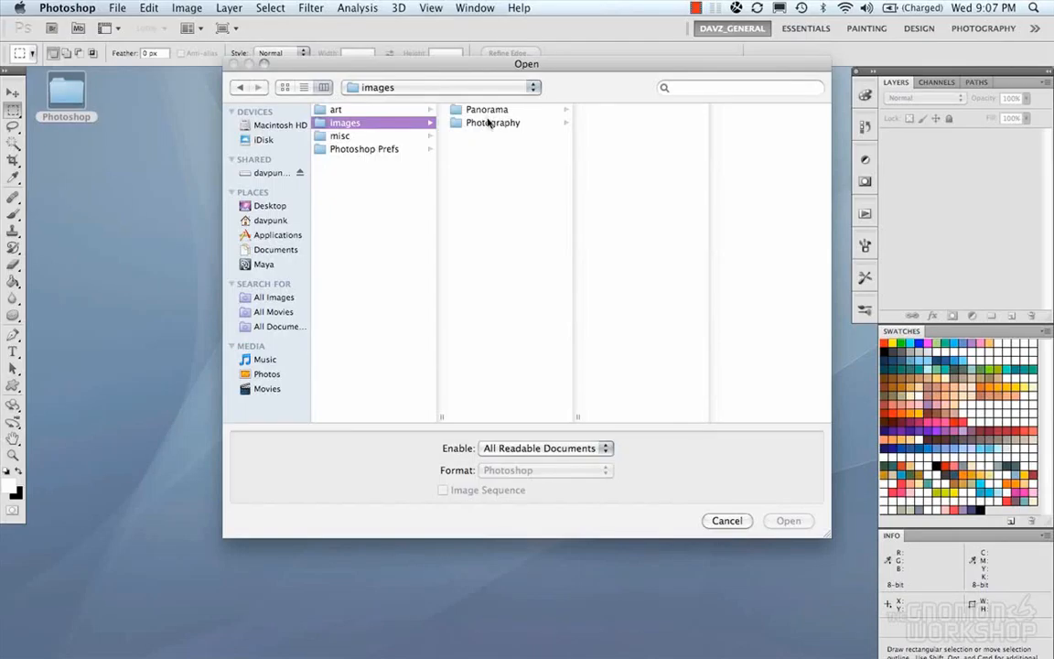
pyautogui.click(488, 123)
# Preview the listed photos and open EX_01-3.jpg
pyautogui.click(586, 150)
pyautogui.click(591, 136)
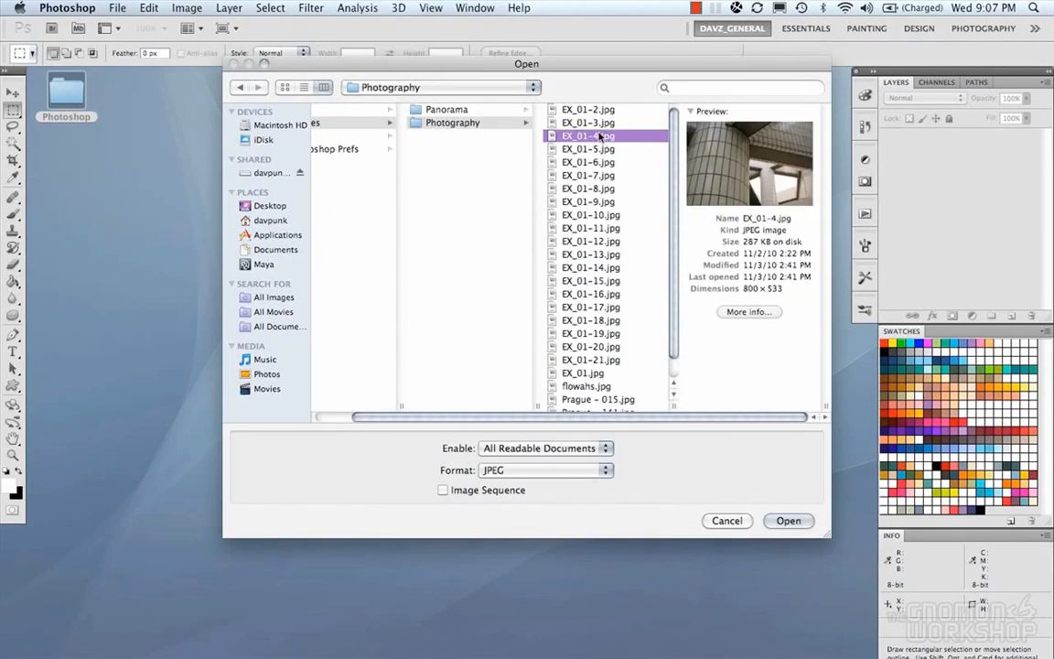
pyautogui.click(599, 124)
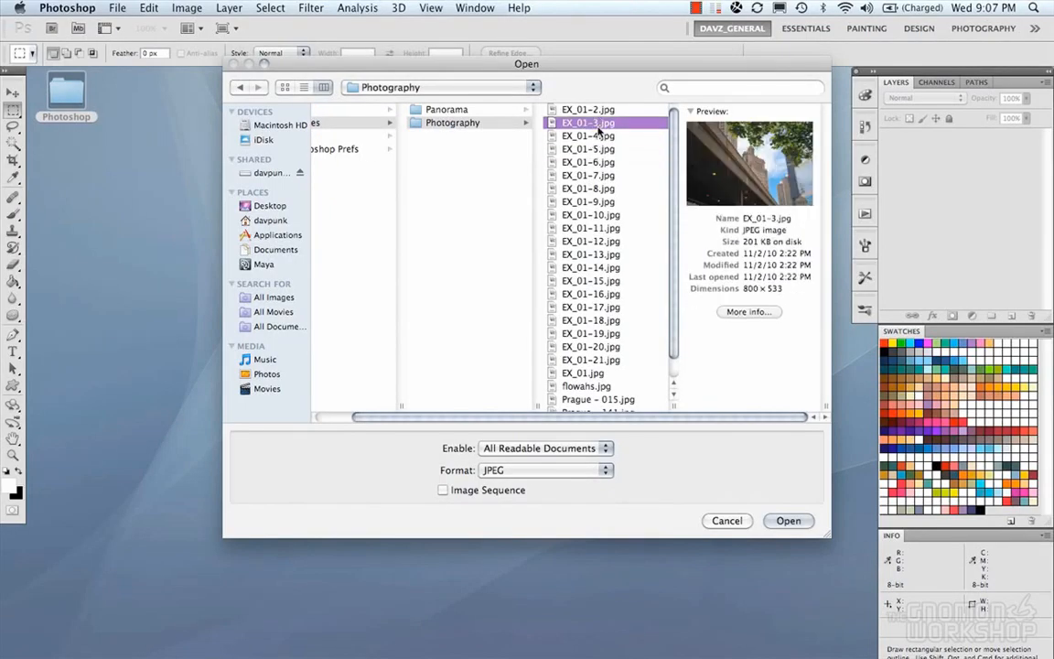
pyautogui.click(789, 519)
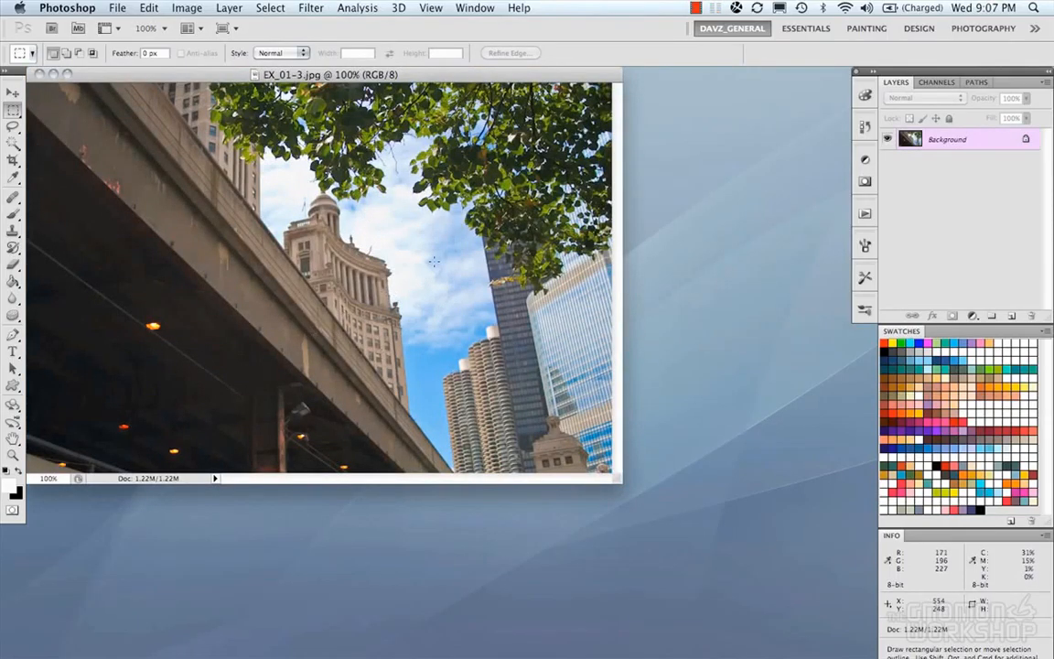
# Add a Gradient Map adjustment layer above the city photo and enable Reverse
pyautogui.click(972, 315)
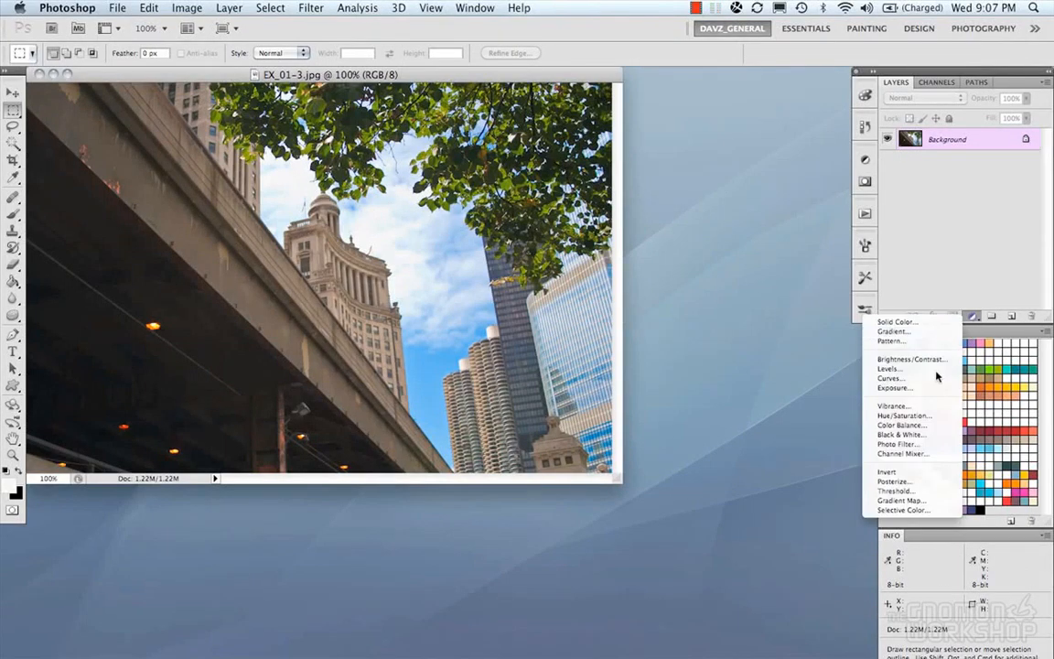
pyautogui.click(937, 501)
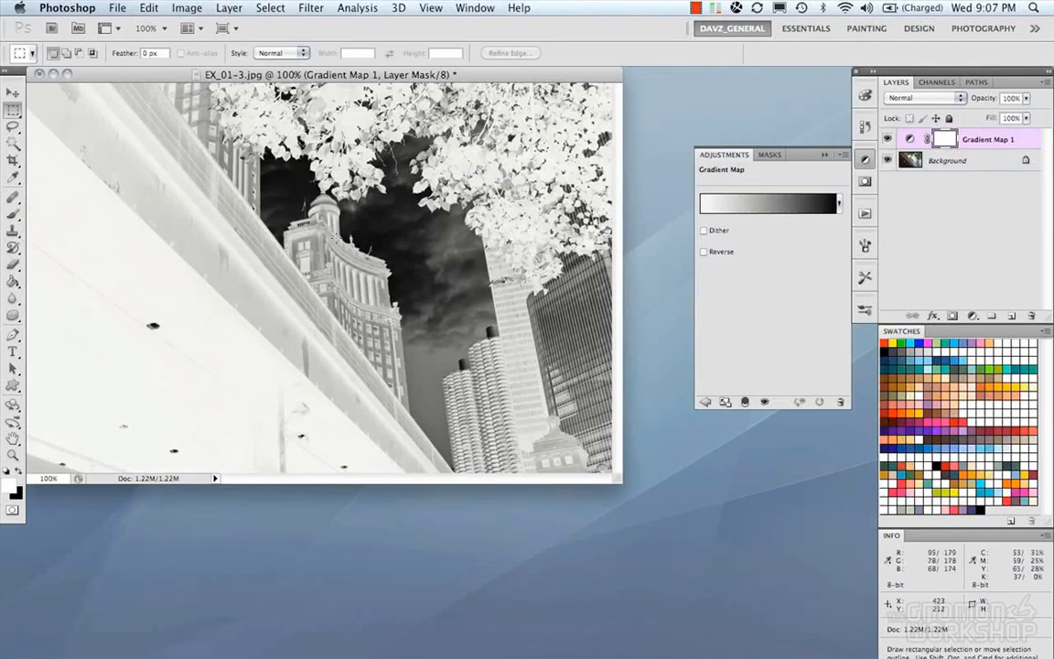
pyautogui.click(704, 252)
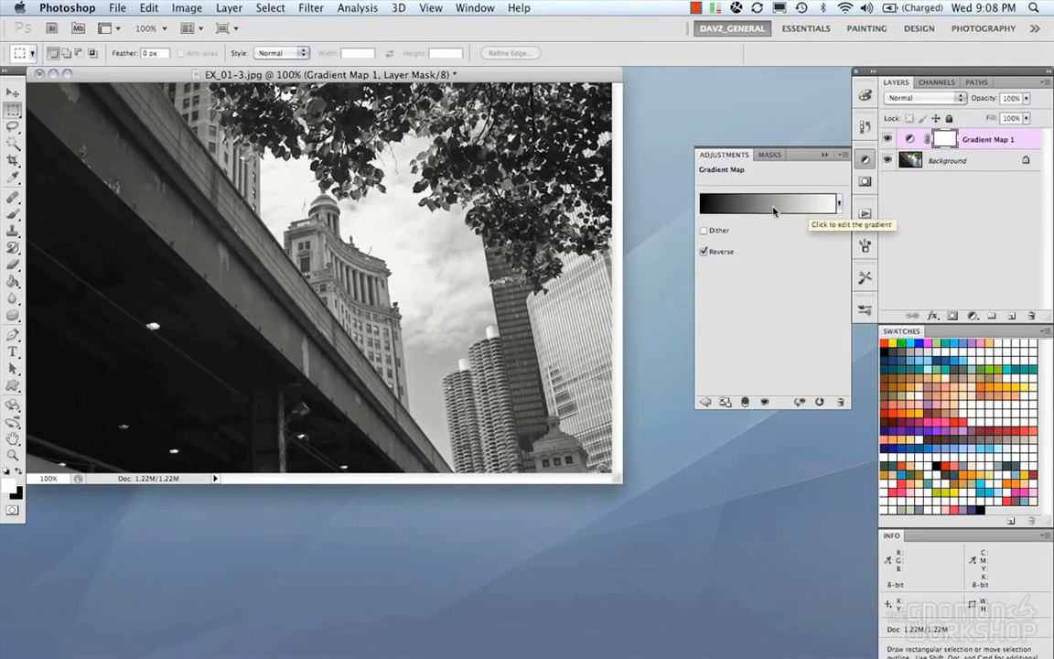
# Try a range of gradient presets on Gradient Map 1, including Violet, Green, Orange, Copper, Black, White and several blue ones
pyautogui.click(773, 211)
pyautogui.click(727, 227)
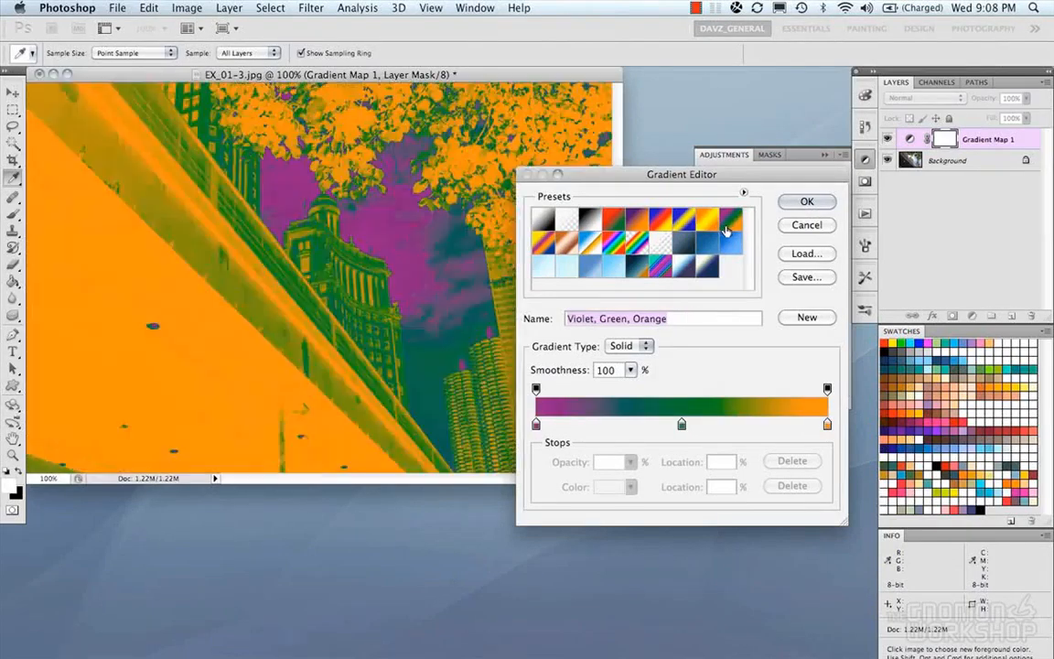
pyautogui.click(707, 220)
pyautogui.click(683, 220)
pyautogui.click(700, 241)
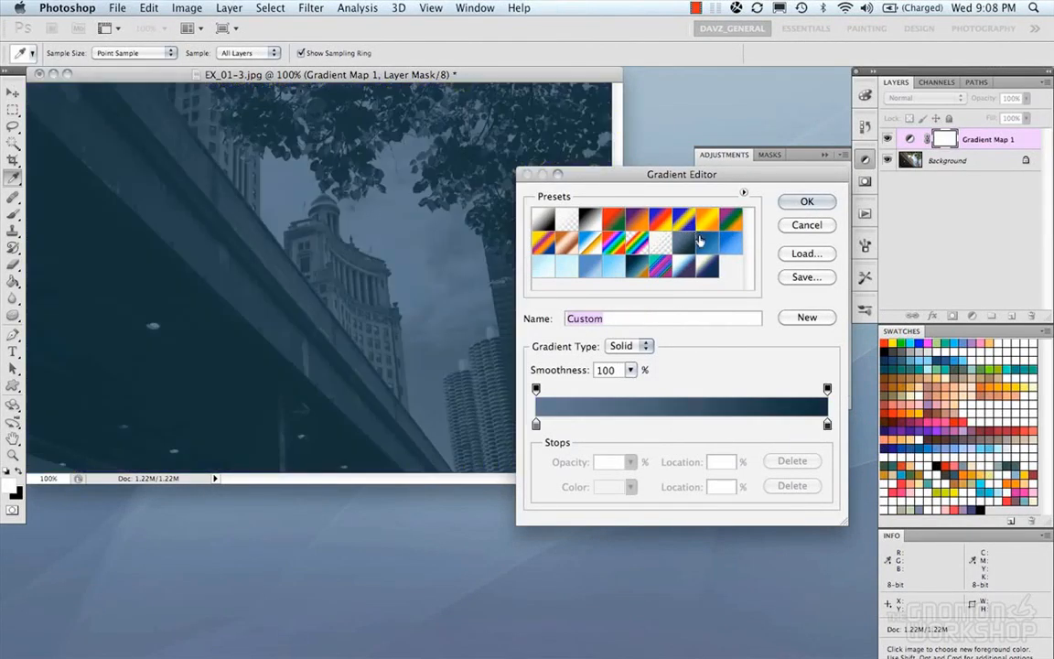
pyautogui.click(709, 243)
pyautogui.click(726, 244)
pyautogui.click(641, 243)
pyautogui.click(613, 243)
pyautogui.click(590, 243)
pyautogui.click(568, 243)
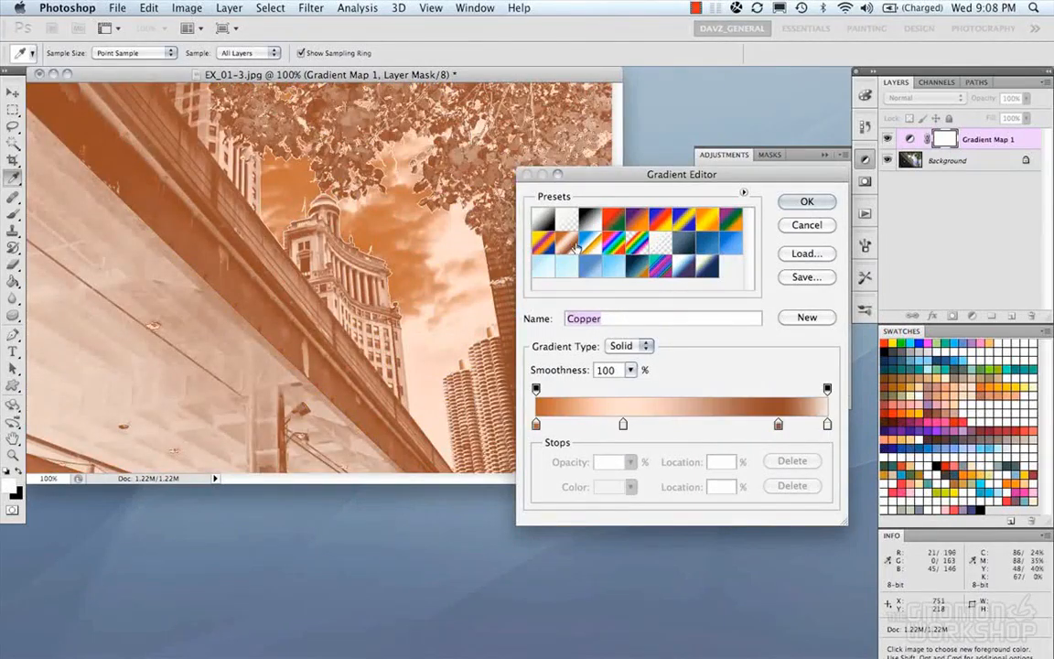
pyautogui.click(544, 244)
pyautogui.click(568, 243)
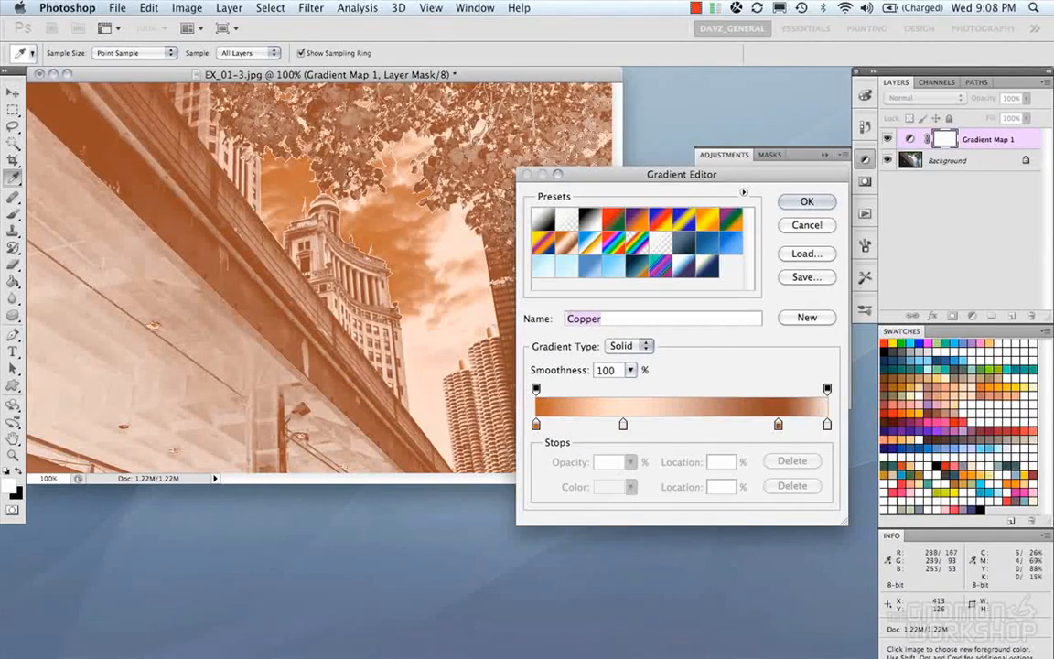
pyautogui.click(544, 219)
pyautogui.click(544, 267)
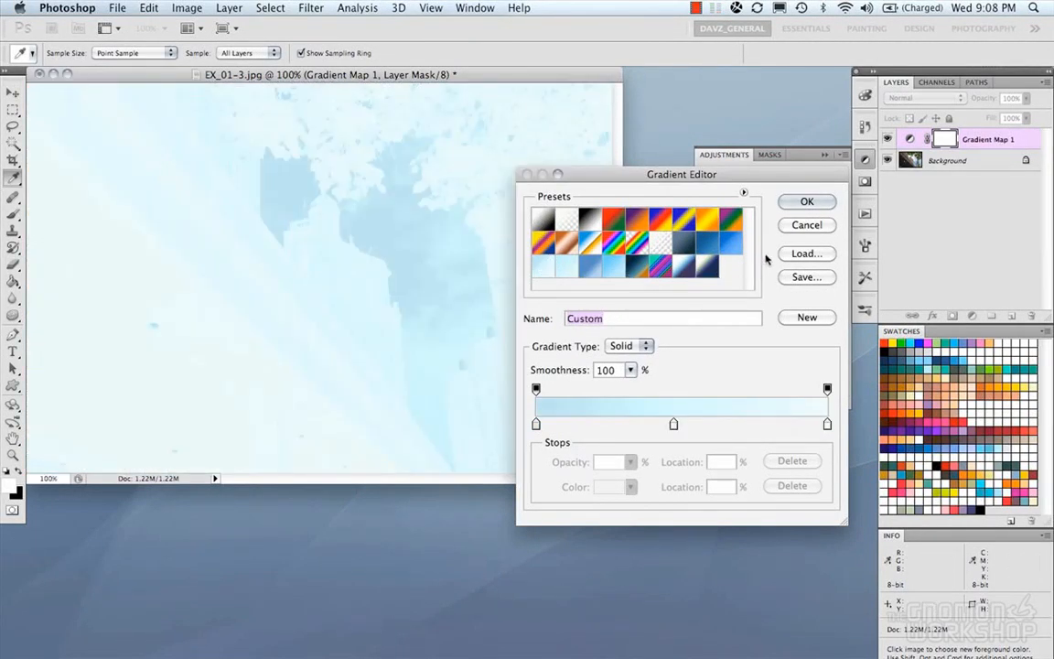
pyautogui.click(712, 266)
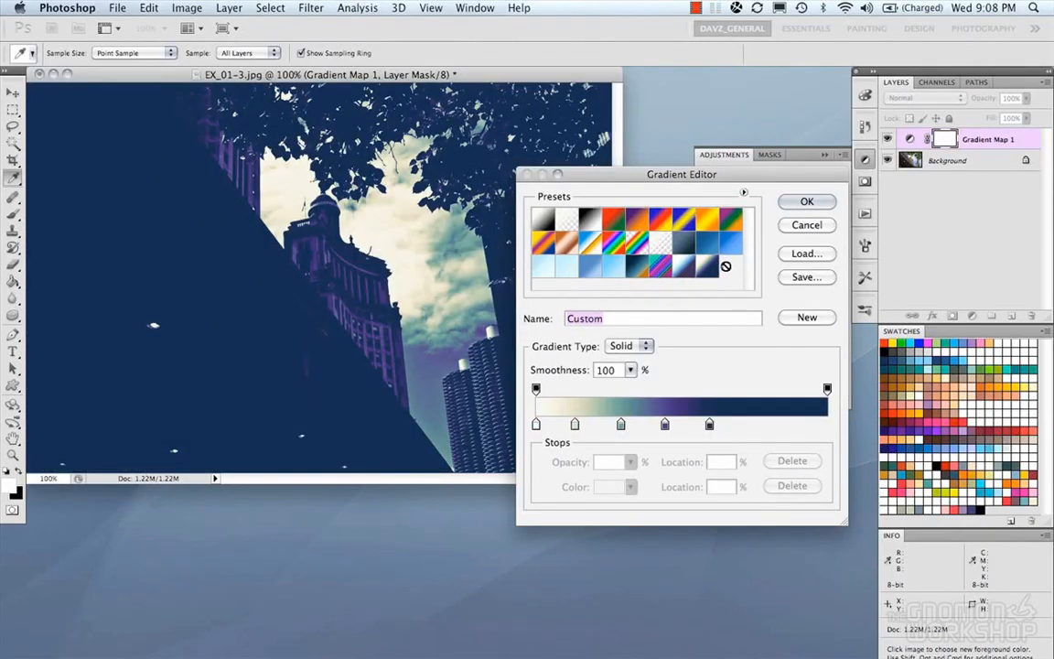
pyautogui.click(585, 219)
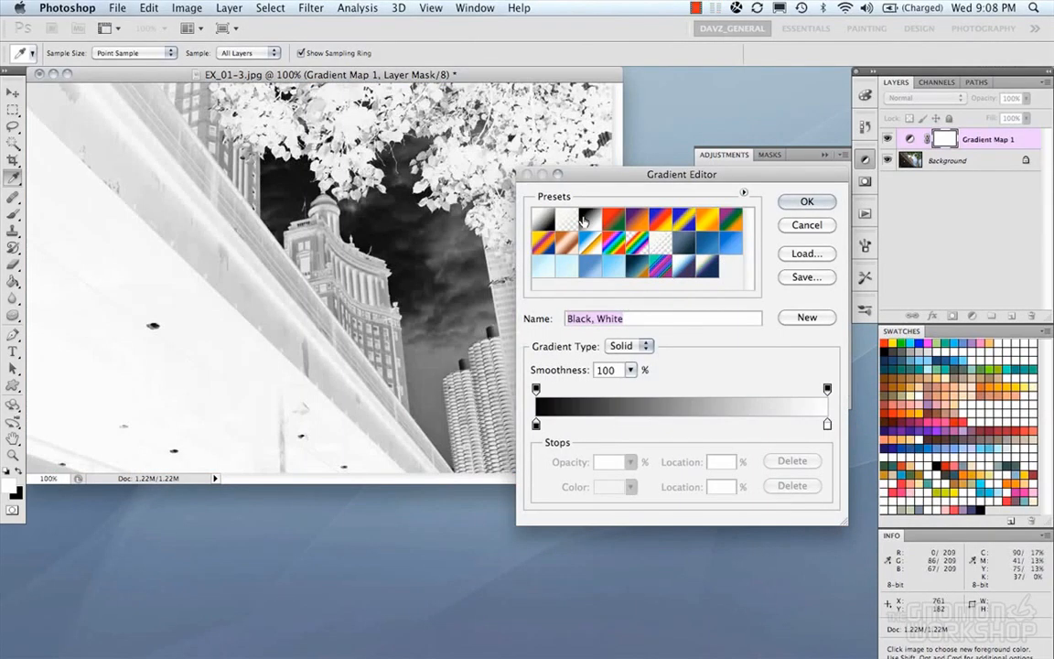
pyautogui.click(568, 219)
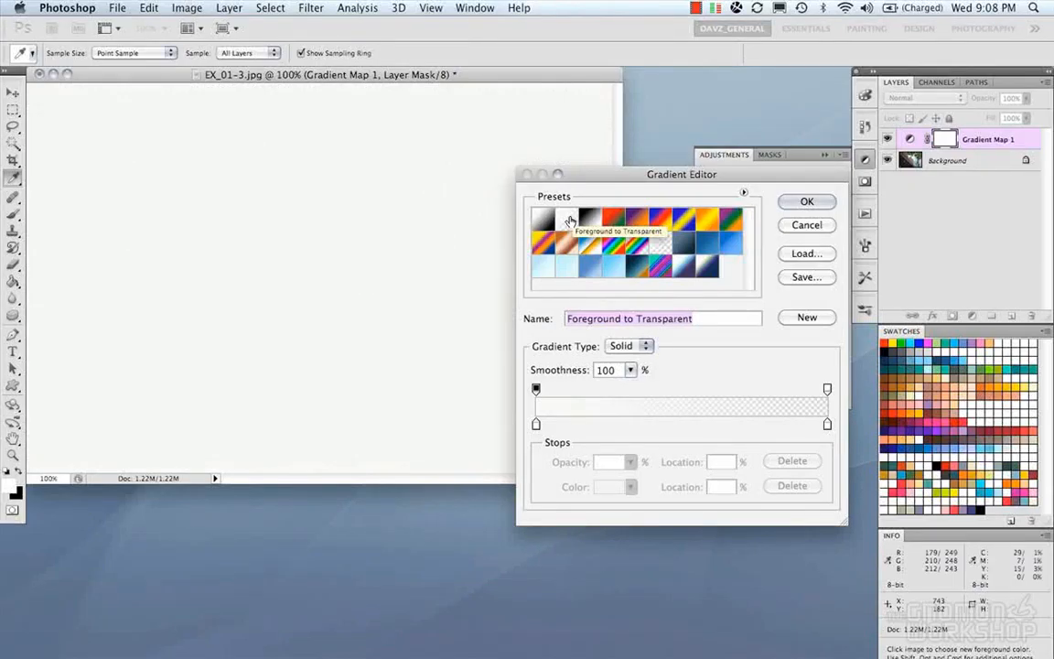
# Apply the Foreground to Background preset to the gradient map and move its black color stop to 30%
pyautogui.click(544, 220)
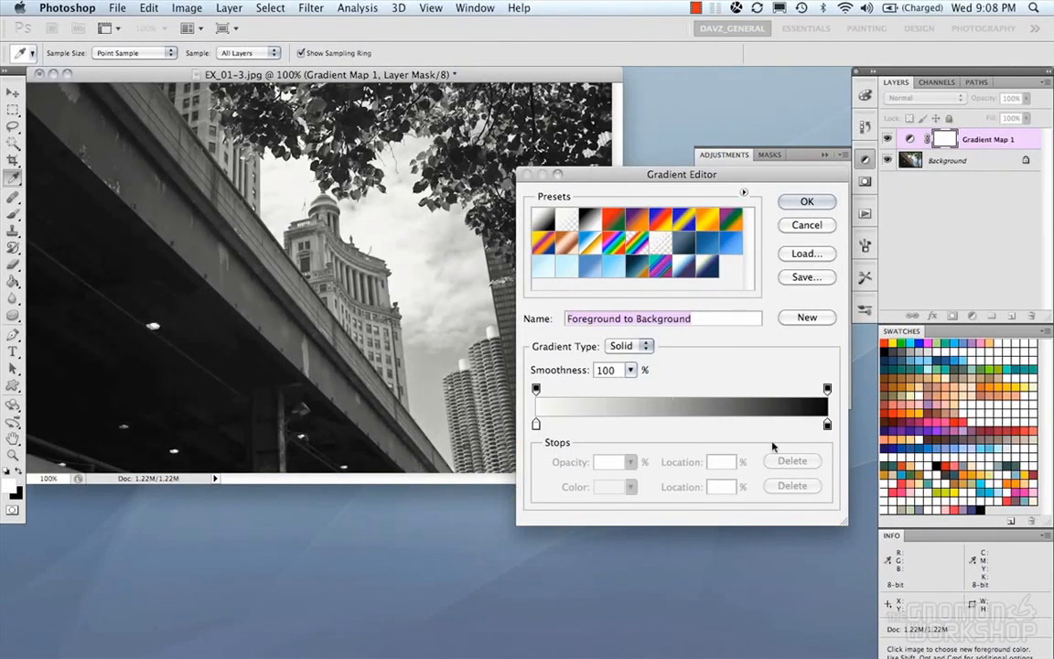
pyautogui.moveTo(827, 425); pyautogui.dragTo(624, 428)
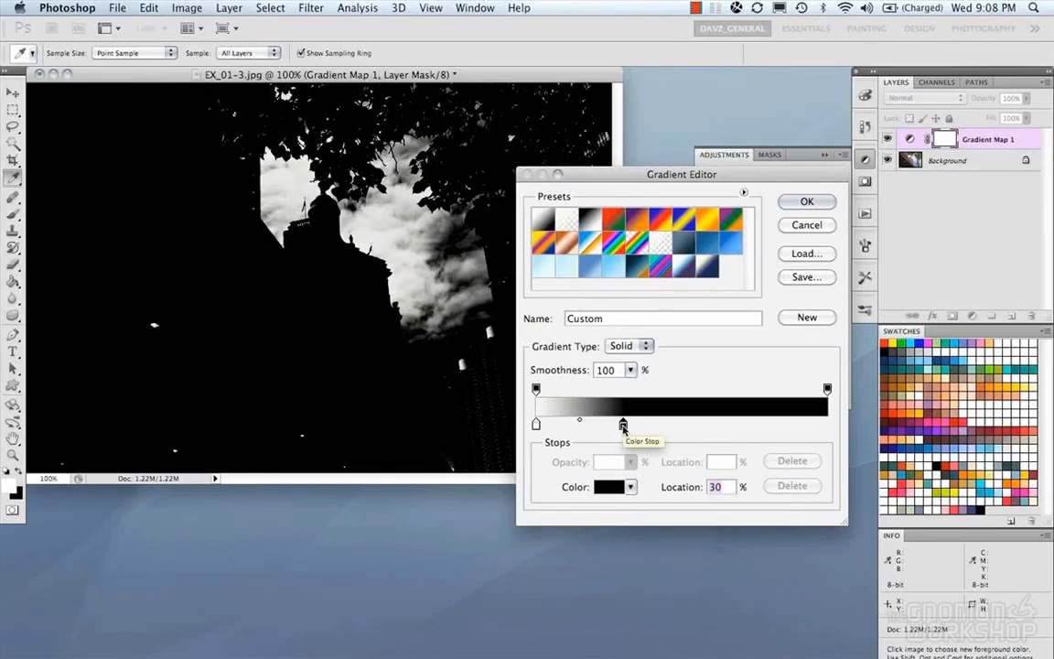
pyautogui.click(981, 165)
pyautogui.press('super+j')
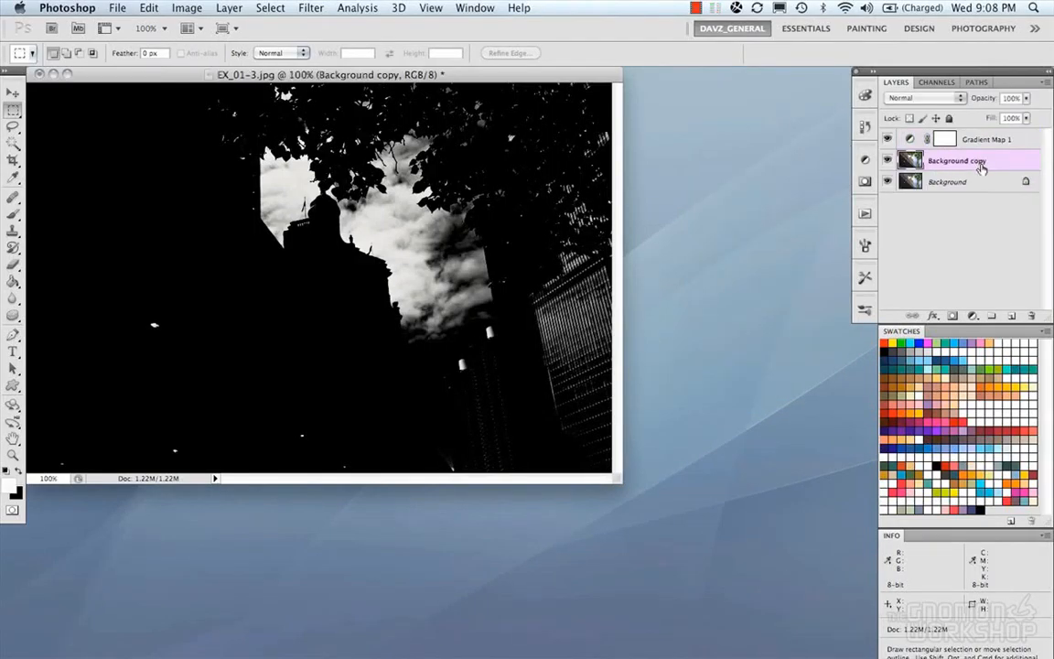
pyautogui.moveTo(979, 162); pyautogui.dragTo(1032, 315)
# Copy the whole canvas merged, paste it as a new layer above Gradient Map 1, and hide Gradient Map 1
pyautogui.press('super+a')
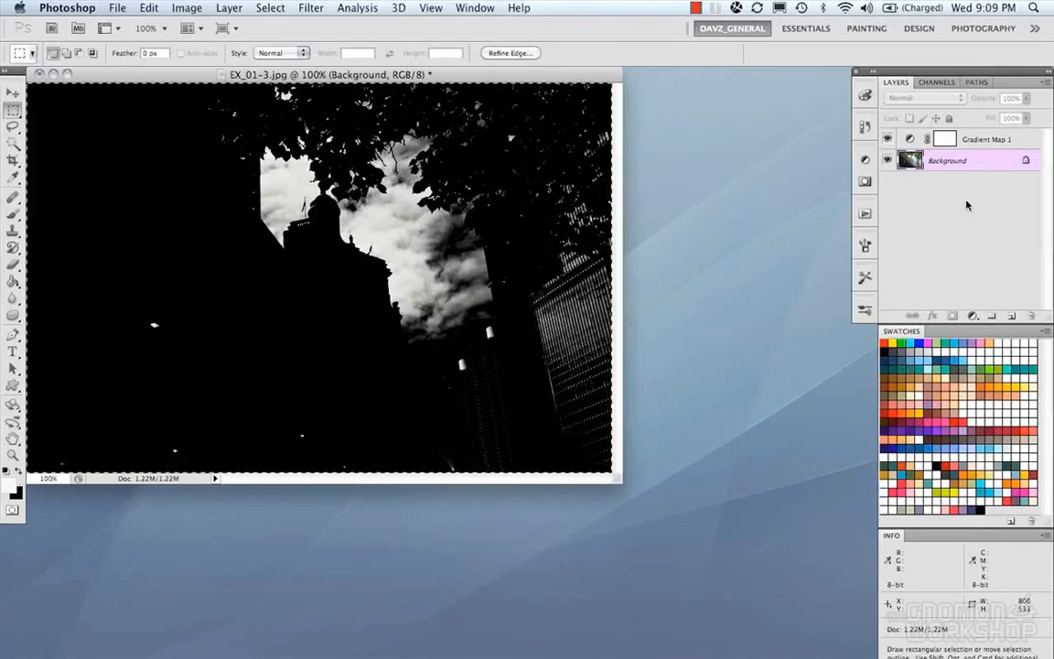
pyautogui.press('shift+super+c')
pyautogui.press('super+v')
pyautogui.moveTo(968, 163); pyautogui.dragTo(897, 137)
pyautogui.click(888, 160)
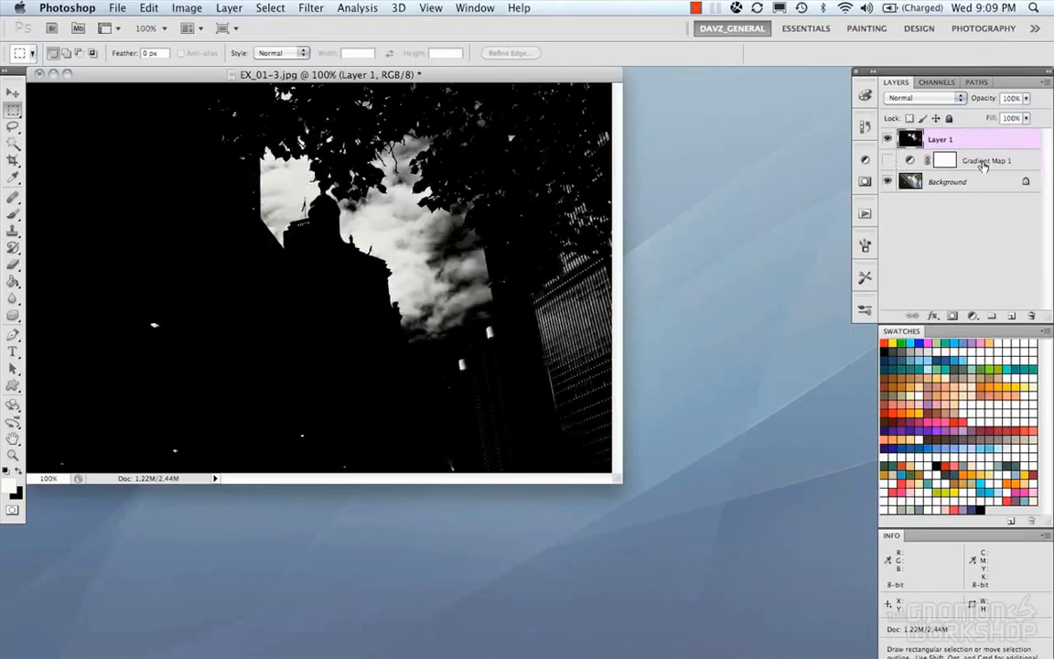
# Set Layer 1's blend mode to Linear Dodge (Add) and toggle the layer to compare it with the original photo
pyautogui.click(888, 137)
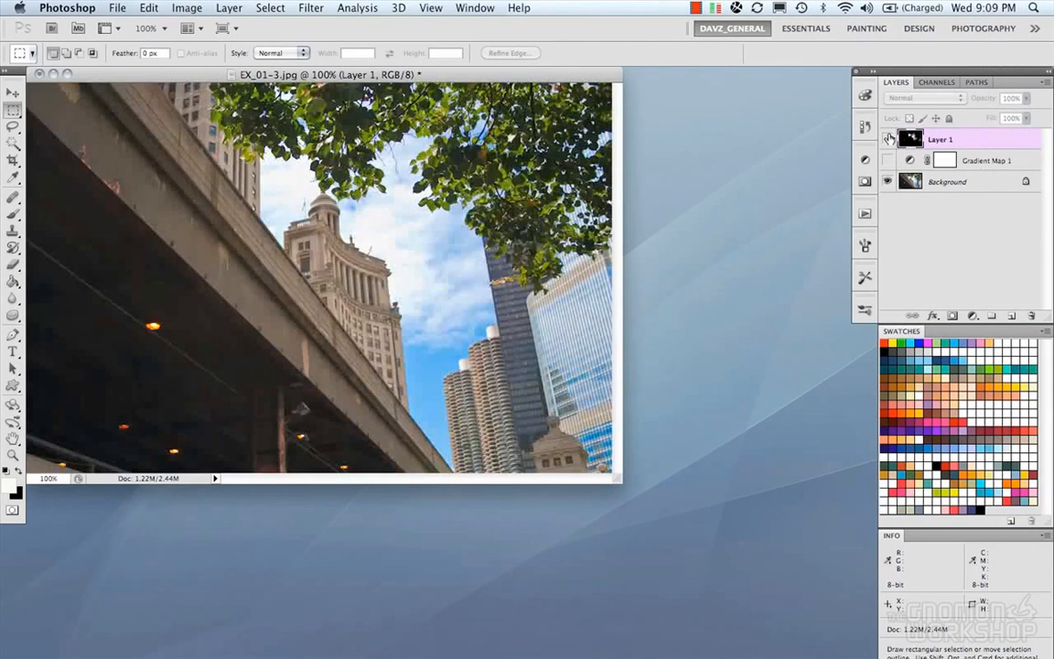
pyautogui.click(888, 137)
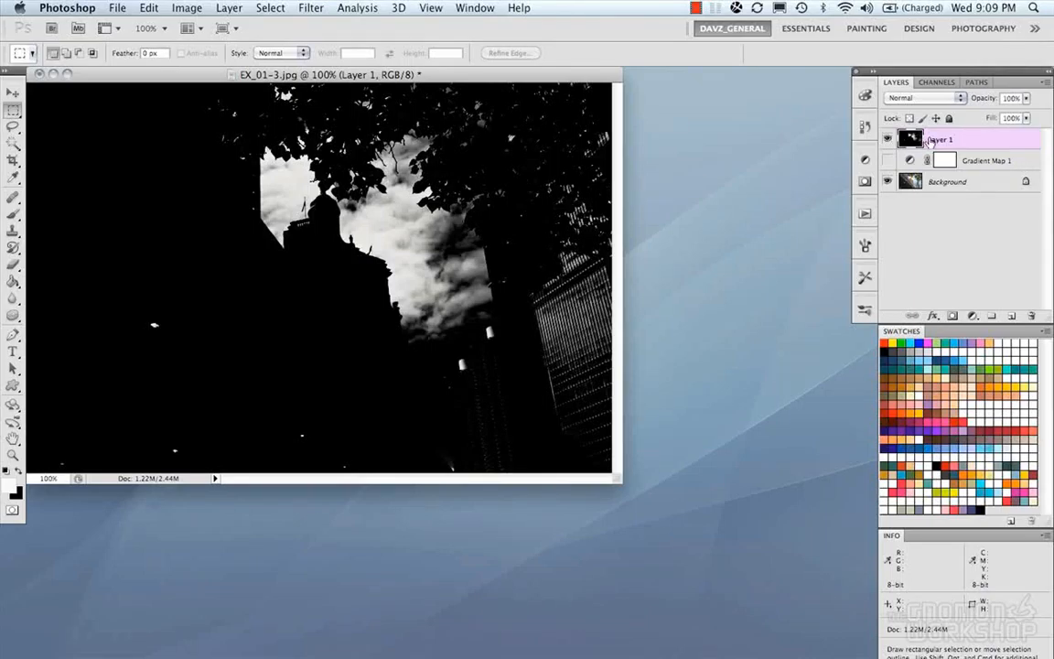
pyautogui.click(920, 97)
pyautogui.press('Escape')
pyautogui.click(889, 137)
pyautogui.click(889, 142)
pyautogui.click(889, 142)
pyautogui.click(888, 141)
pyautogui.click(889, 141)
pyautogui.click(888, 142)
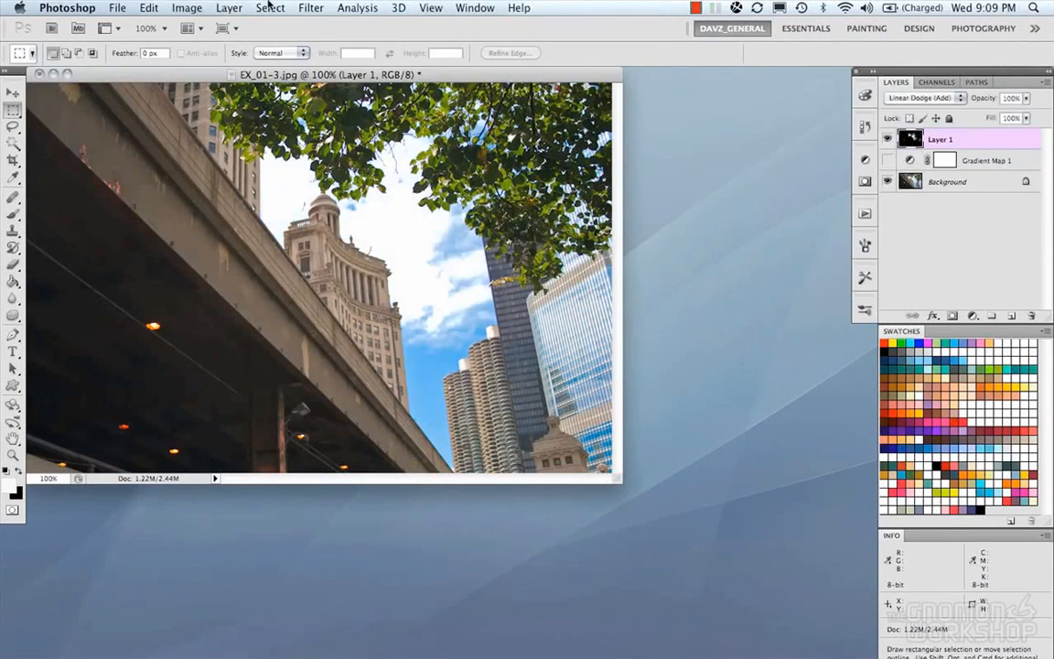
# Apply a Gaussian Blur with a 10.6-pixel radius to Layer 1 and toggle the layer to check the glow
pyautogui.click(303, 8)
pyautogui.moveTo(320, 162)
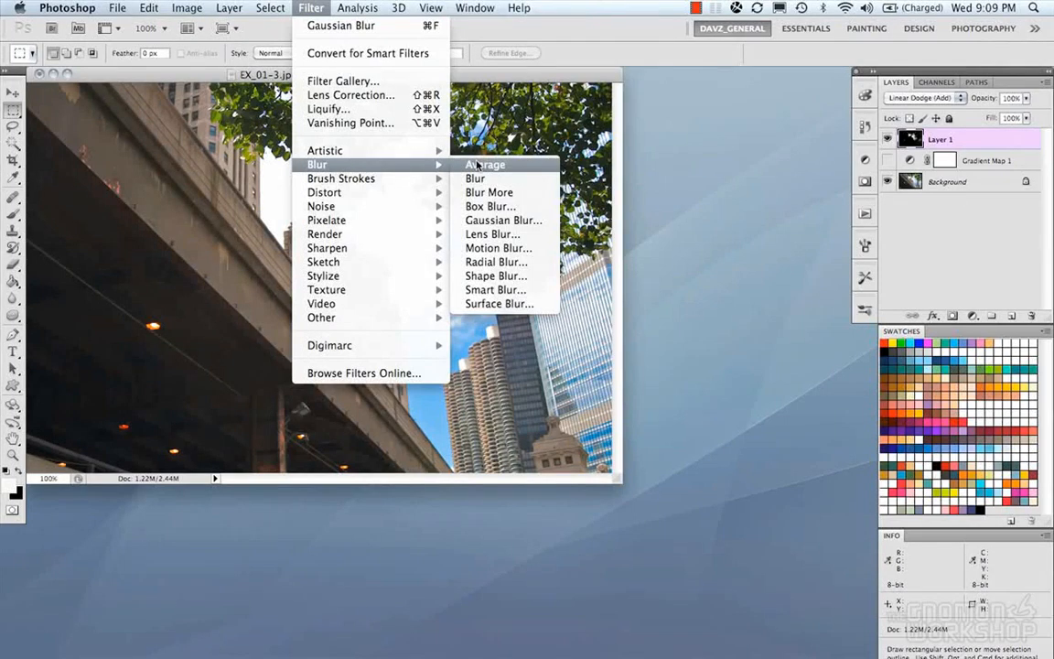
pyautogui.click(499, 221)
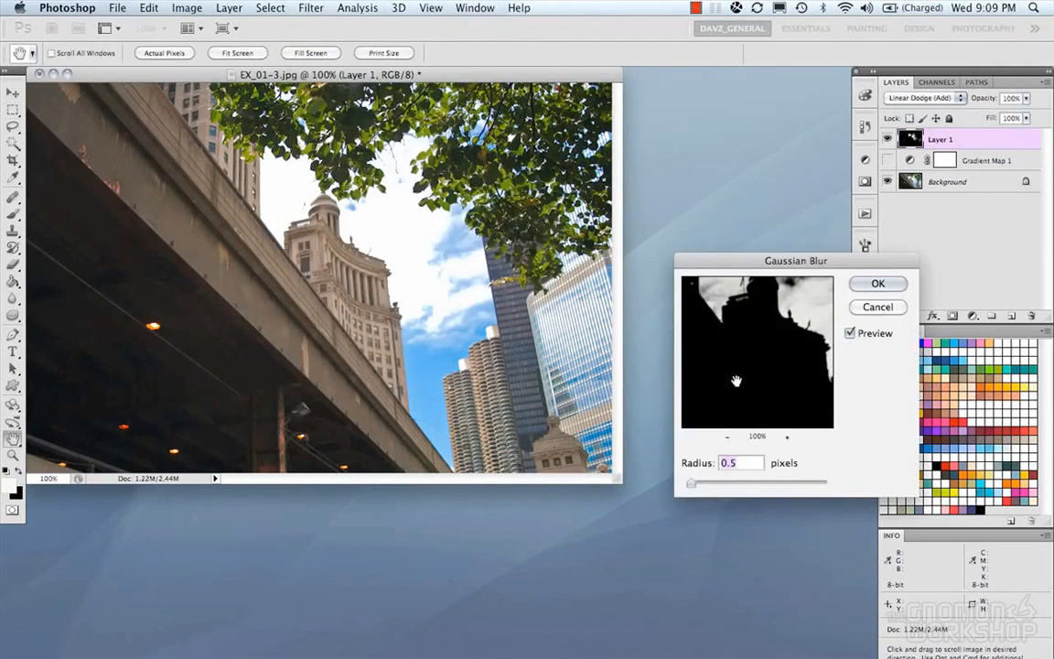
pyautogui.moveTo(717, 489); pyautogui.dragTo(747, 487)
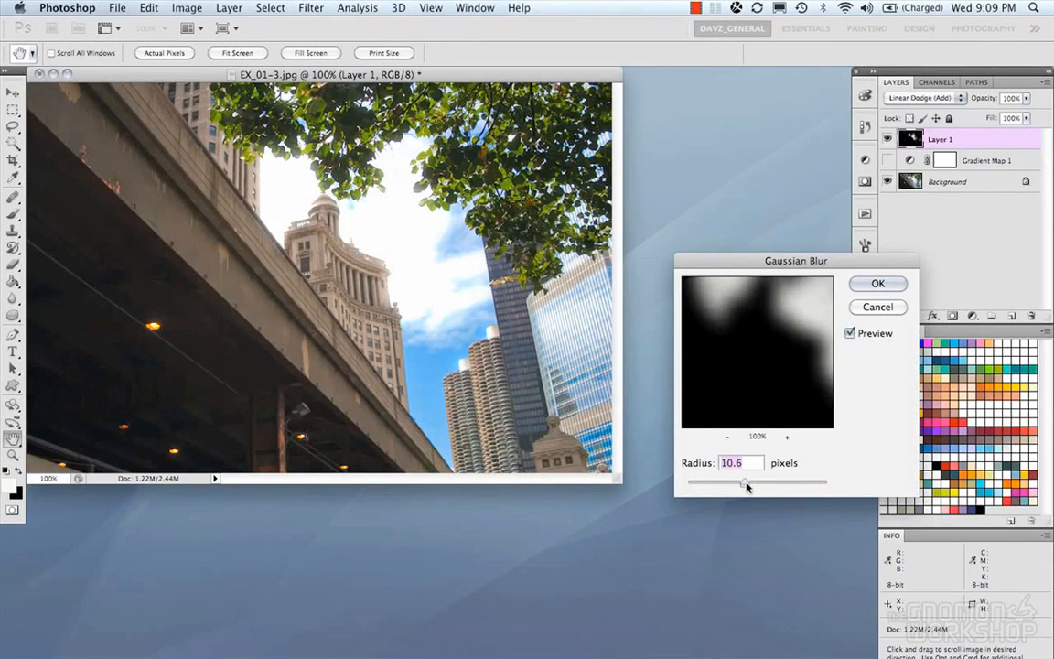
pyautogui.press('Return')
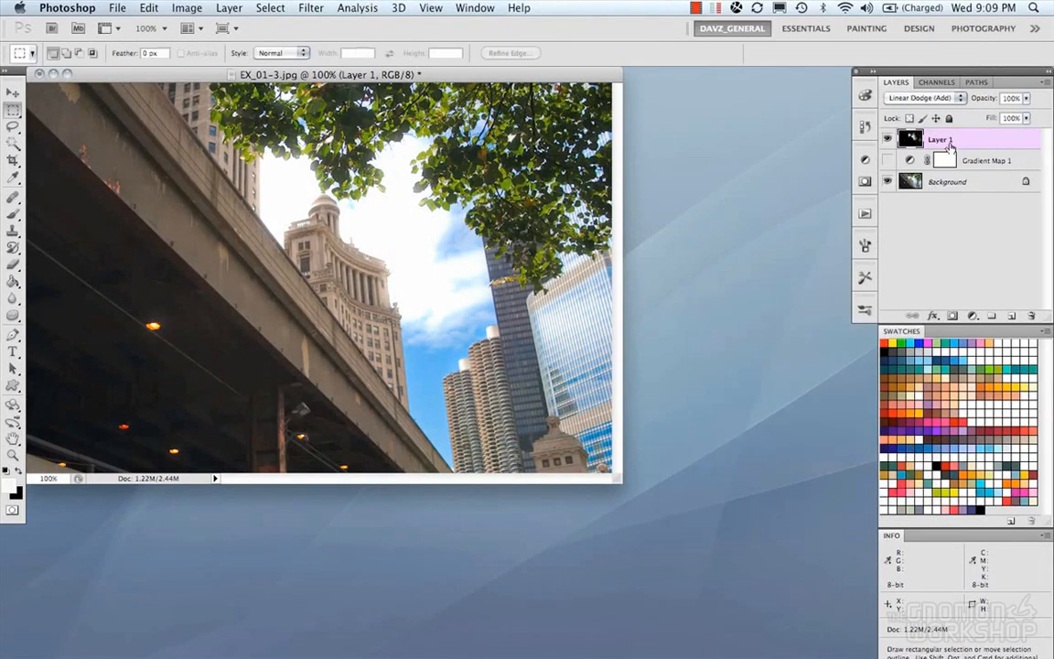
pyautogui.click(888, 139)
pyautogui.click(889, 139)
# Lower Layer 1's opacity to 50%, compare the photo with and without the layer, and leave it hidden
pyautogui.click(1027, 98)
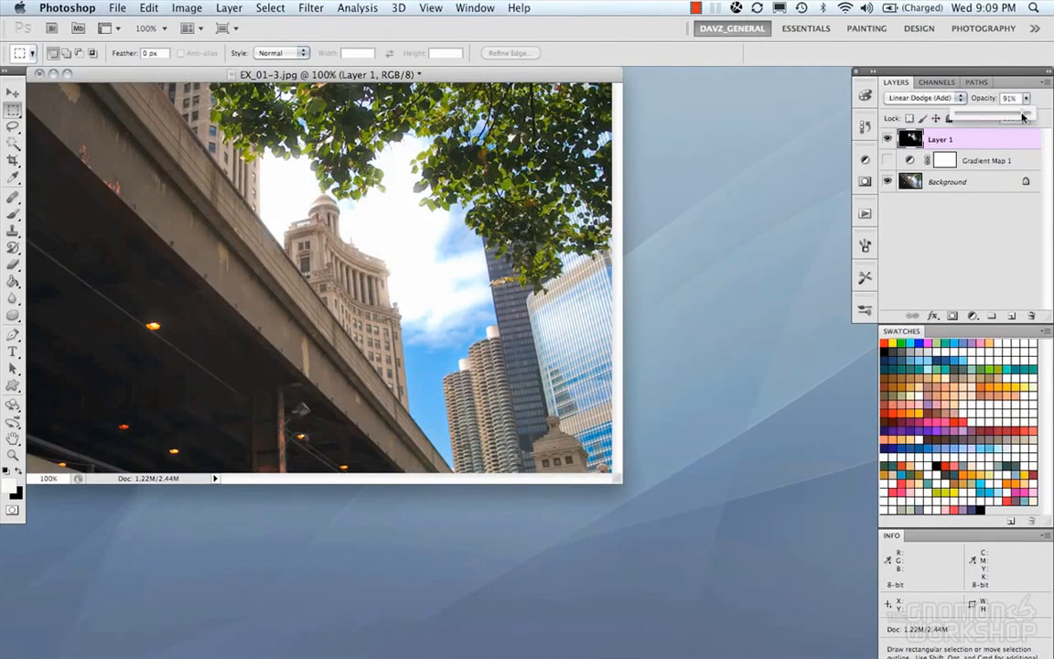
pyautogui.moveTo(1029, 116); pyautogui.dragTo(995, 119)
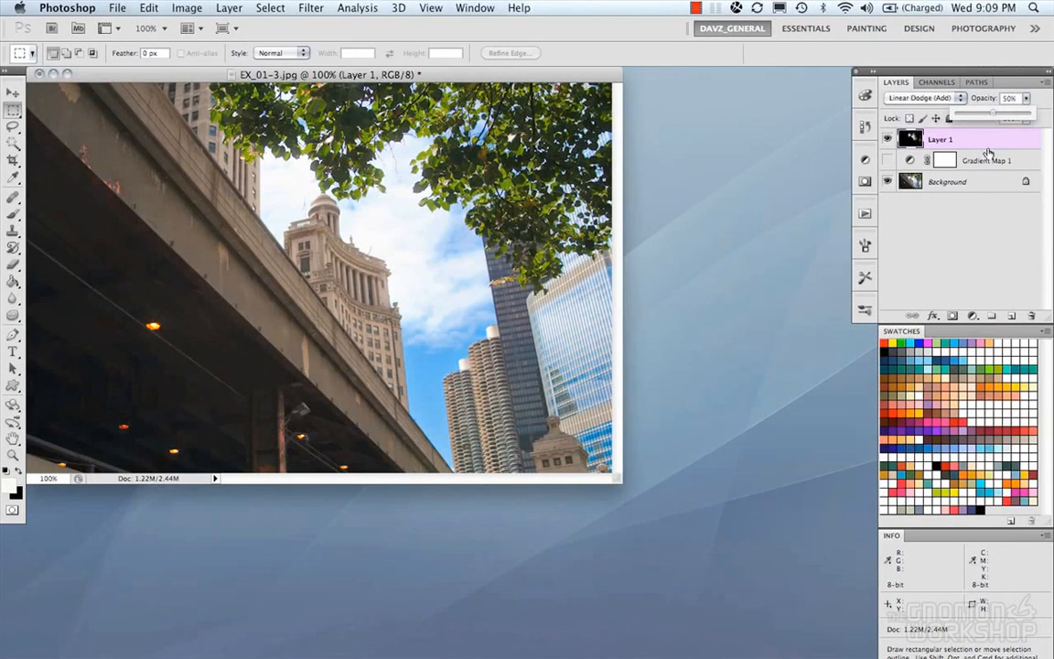
pyautogui.click(972, 220)
pyautogui.click(888, 140)
pyautogui.click(889, 140)
pyautogui.click(888, 140)
pyautogui.click(888, 140)
pyautogui.click(889, 140)
pyautogui.click(889, 140)
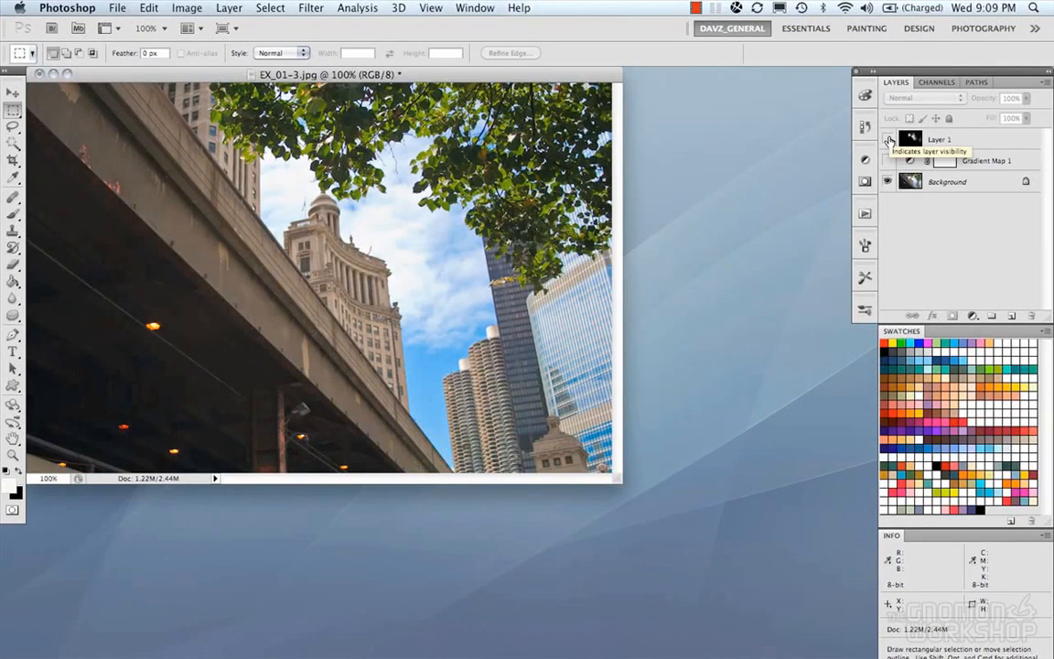
# Show Gradient Map 1 again, replace its gradient with the dark-blue-to-orange preset, and turn off Reverse
pyautogui.click(889, 161)
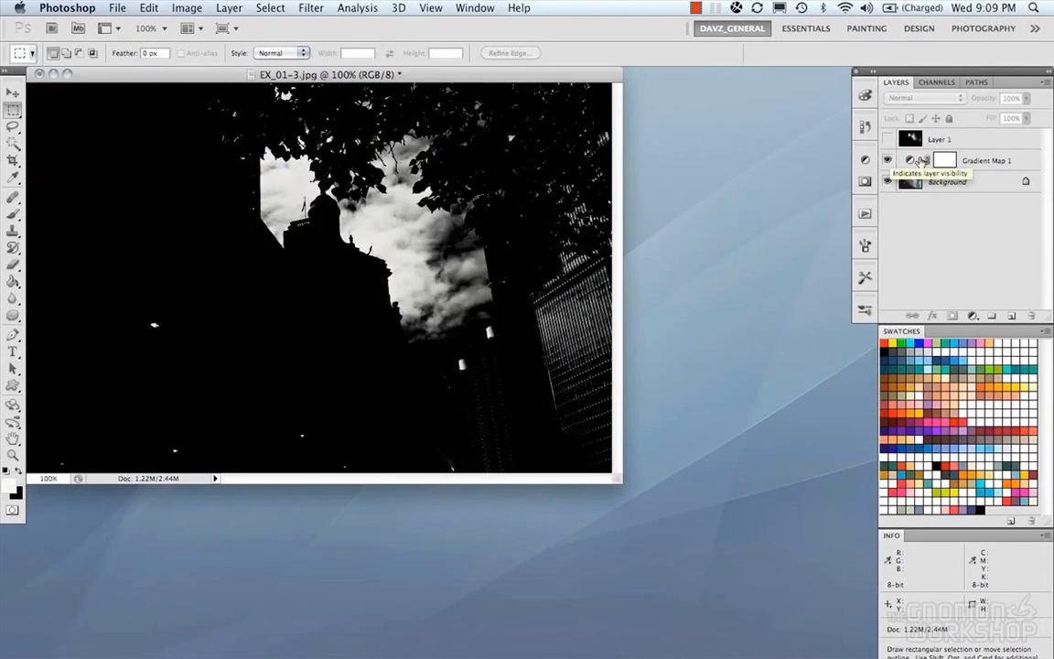
pyautogui.click(910, 161)
pyautogui.click(911, 162)
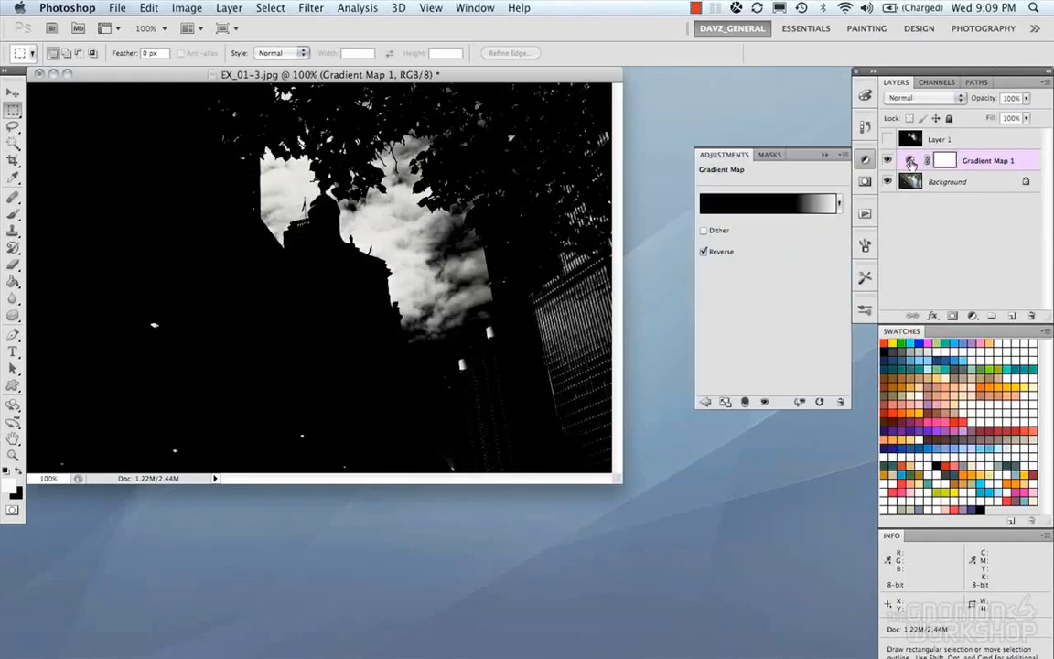
pyautogui.click(668, 202)
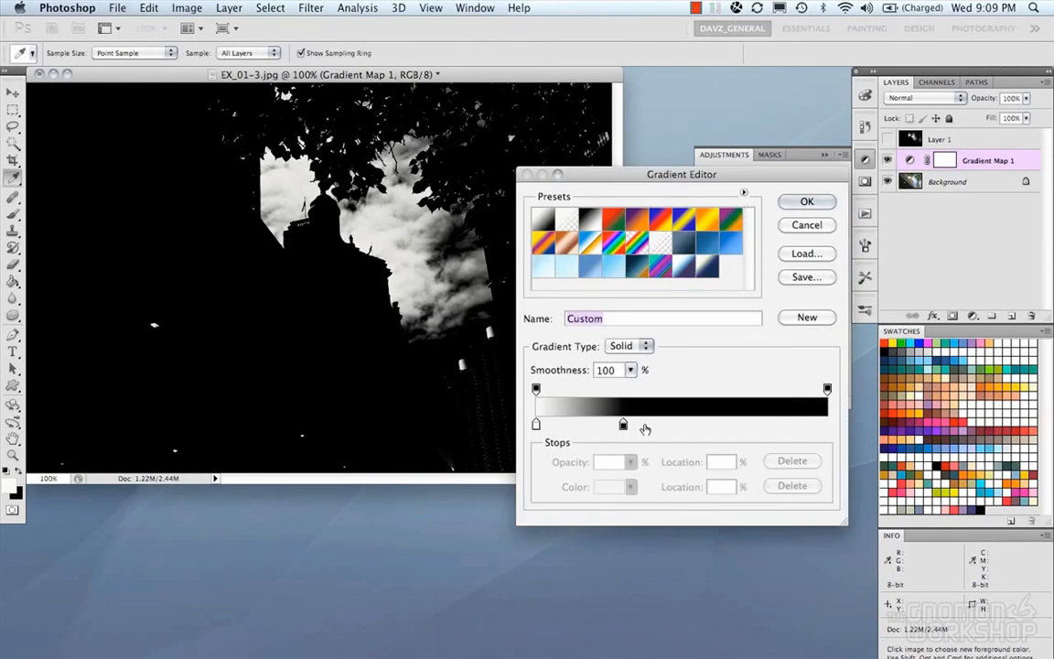
pyautogui.moveTo(624, 426); pyautogui.dragTo(827, 425)
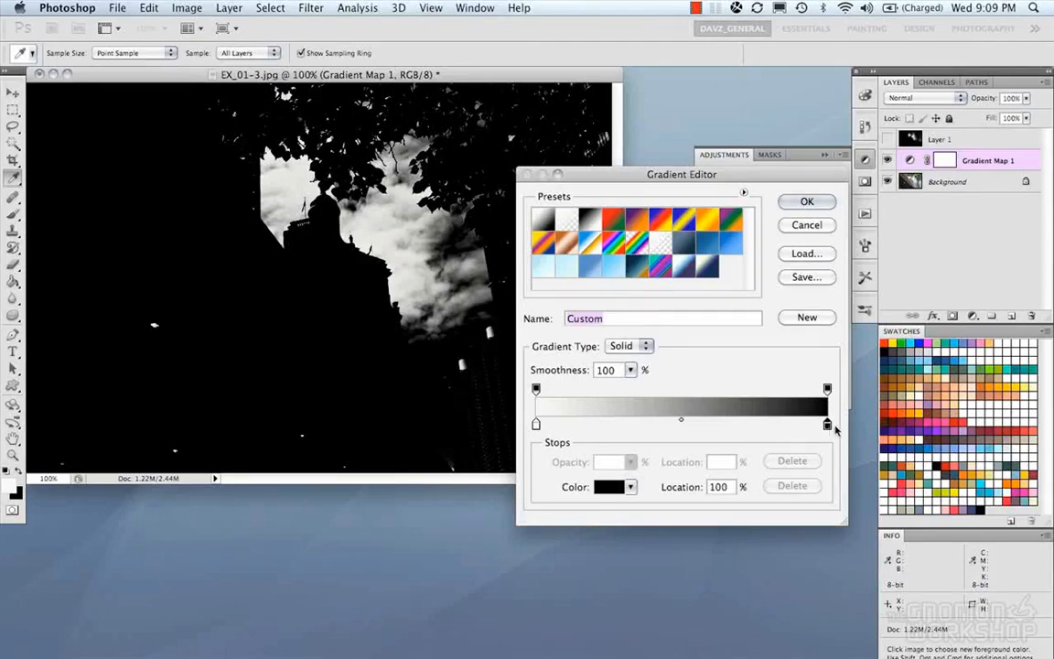
pyautogui.click(627, 271)
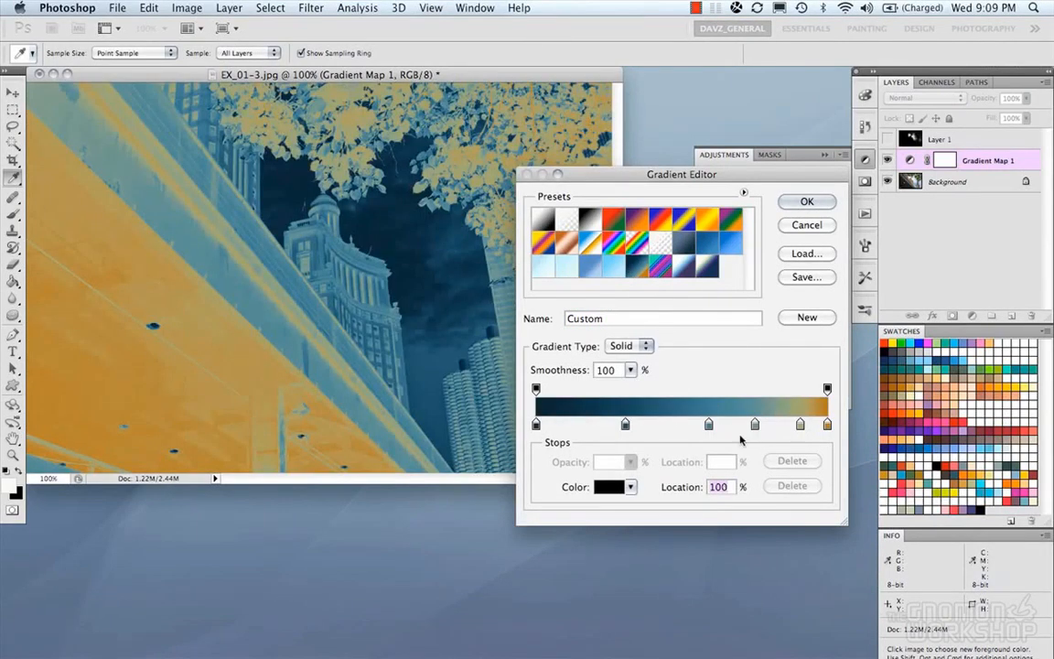
pyautogui.click(803, 201)
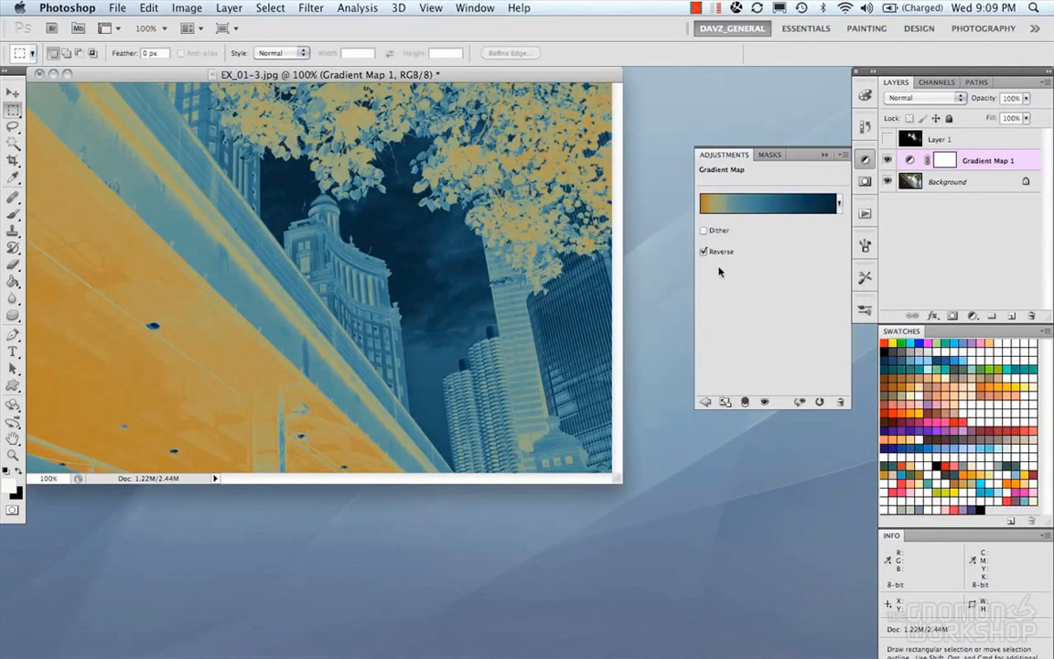
pyautogui.click(712, 253)
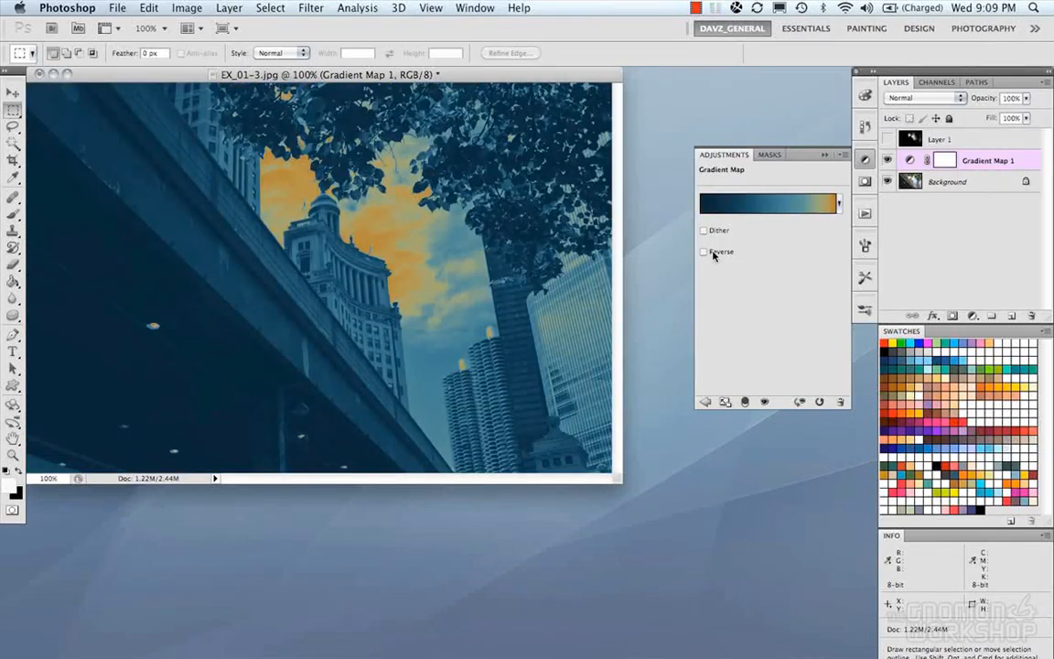
# Edit Gradient Map 1's gradient, moving the dark blue stop to 25%, light teal to 71%, orange to 82% and olive to 92%
pyautogui.click(776, 204)
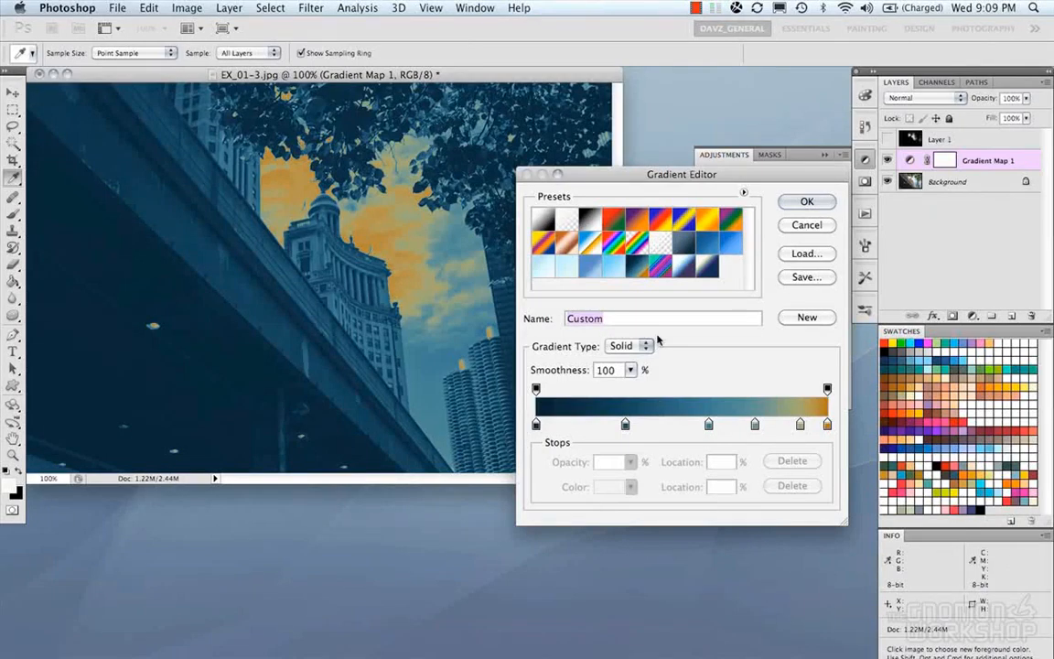
pyautogui.moveTo(626, 426); pyautogui.dragTo(609, 426)
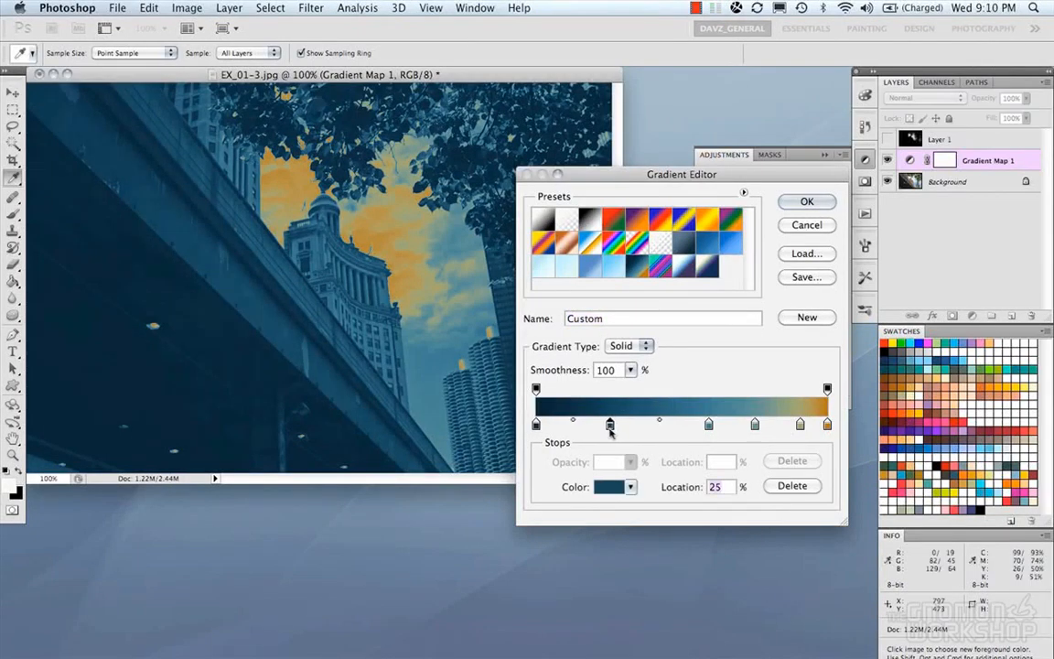
pyautogui.moveTo(709, 425); pyautogui.dragTo(743, 427)
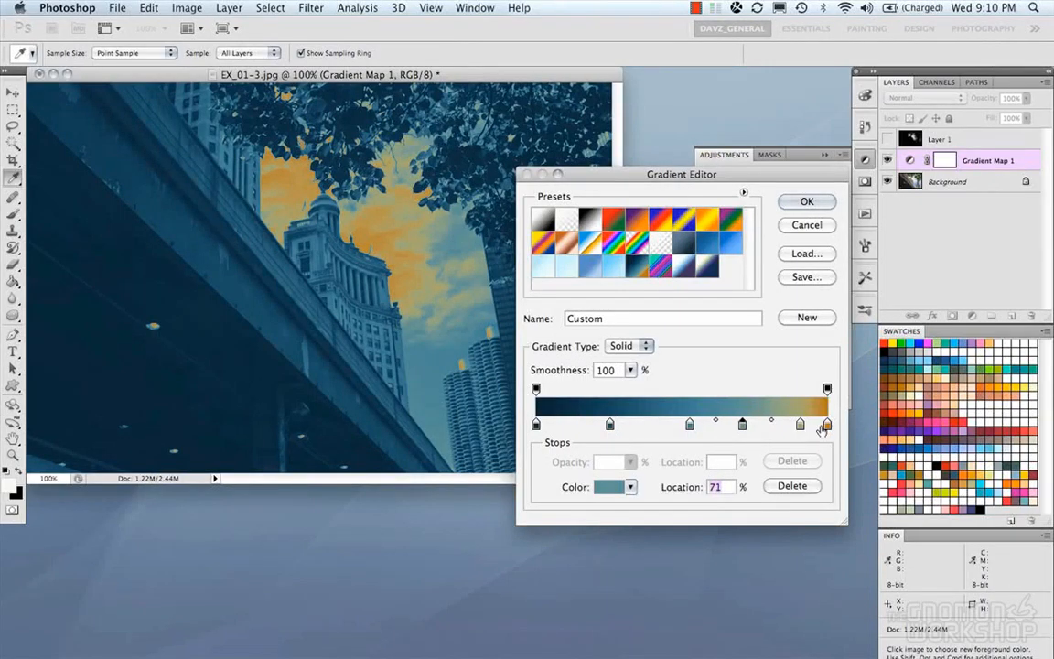
pyautogui.moveTo(828, 426); pyautogui.dragTo(777, 427)
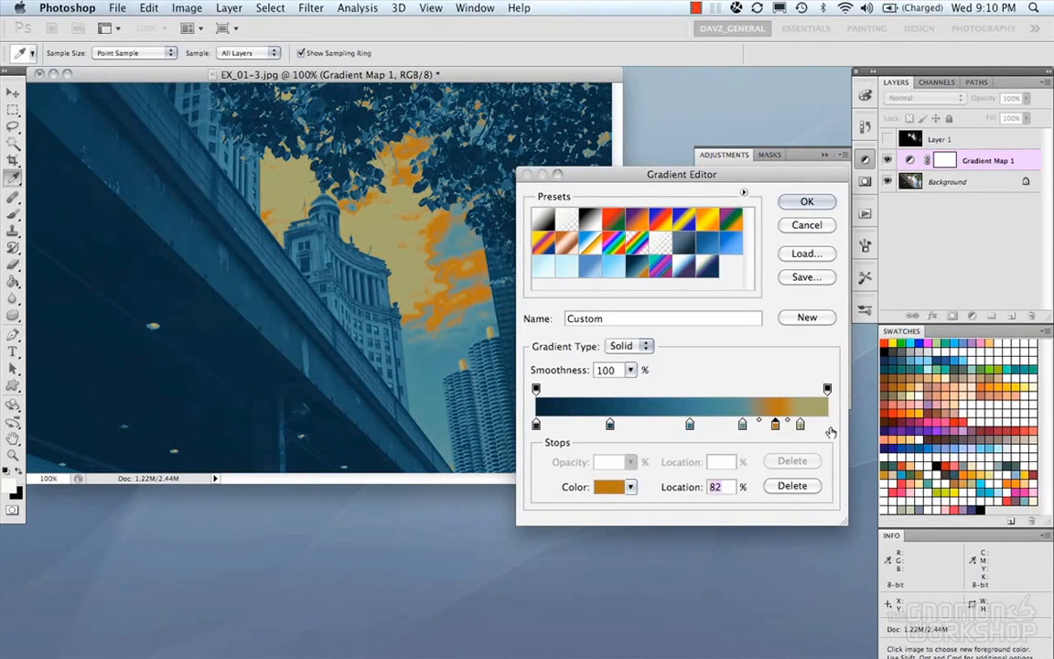
pyautogui.moveTo(801, 424); pyautogui.dragTo(806, 423)
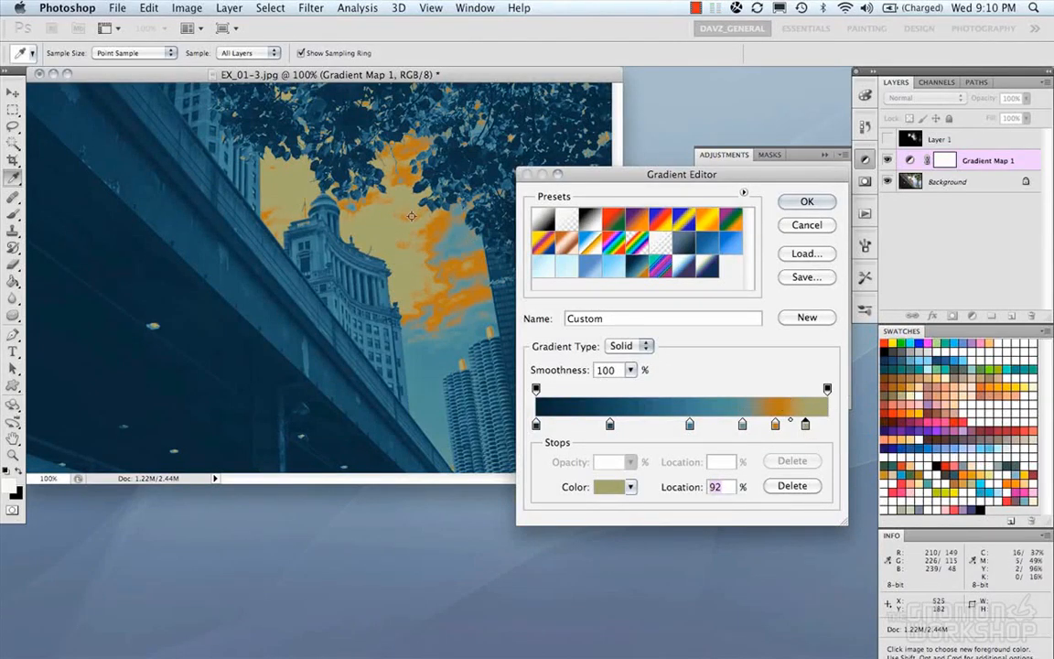
# Add a colour stop at the gradient's 100% end and colour it pure white (ffffff)
pyautogui.click(829, 426)
pyautogui.click(608, 487)
pyautogui.moveTo(644, 318); pyautogui.dragTo(477, 144)
pyautogui.moveTo(675, 266); pyautogui.dragTo(669, 342)
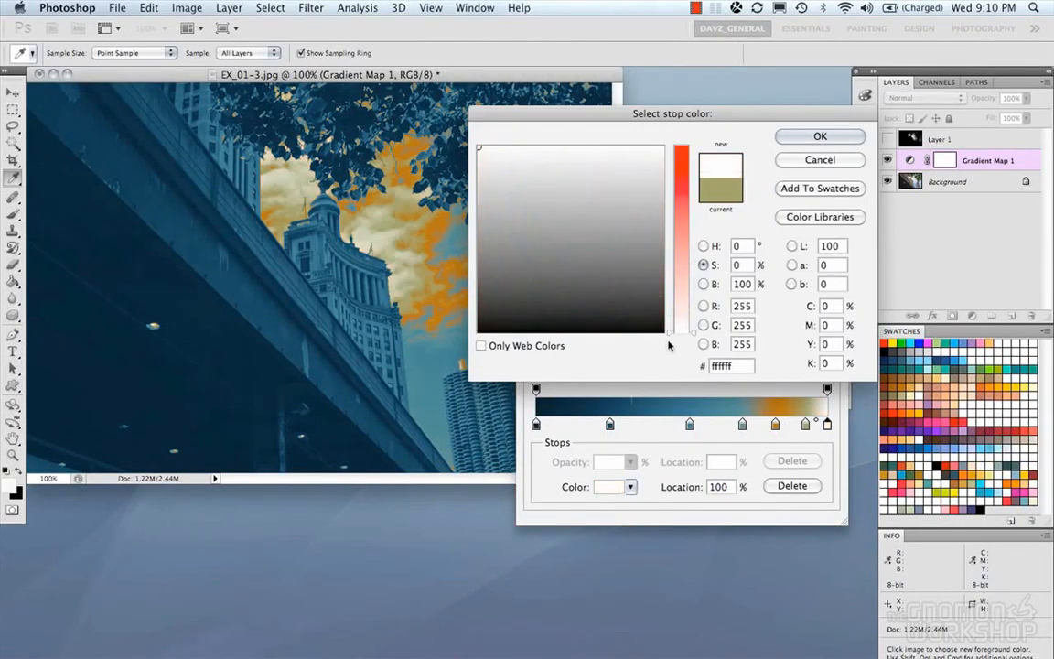
pyautogui.moveTo(652, 154); pyautogui.dragTo(677, 136)
pyautogui.moveTo(694, 333); pyautogui.dragTo(694, 340)
pyautogui.click(826, 140)
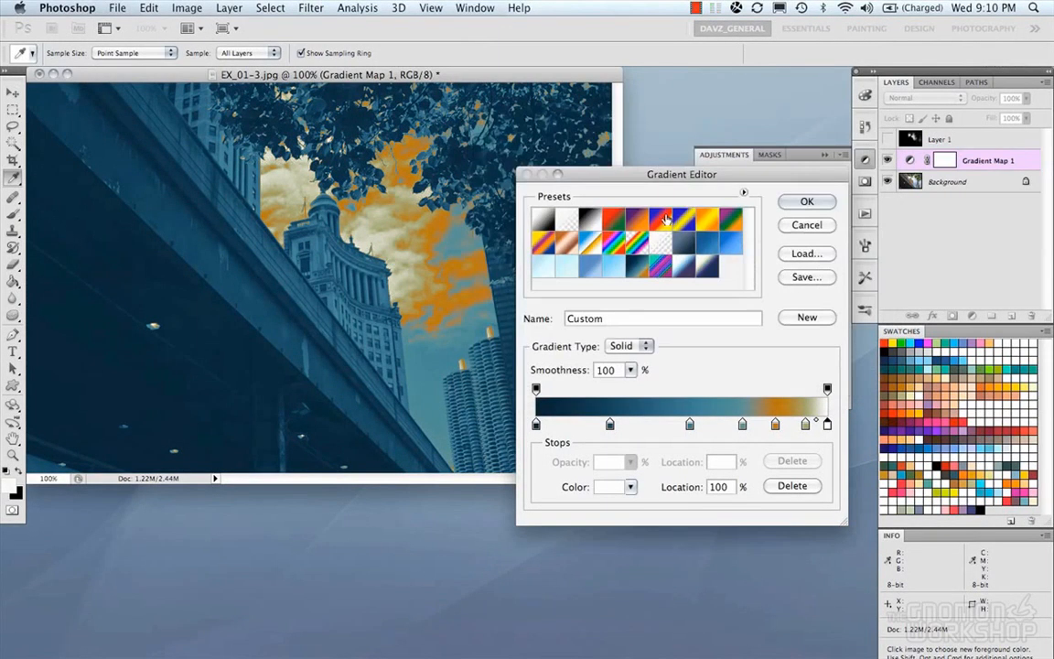
# Shift the middle stops toward the gradient's dark end, with dark blue at 20%, orange at 74% and olive at 87%
pyautogui.moveTo(690, 424); pyautogui.dragTo(675, 425)
pyautogui.moveTo(609, 424); pyautogui.dragTo(594, 426)
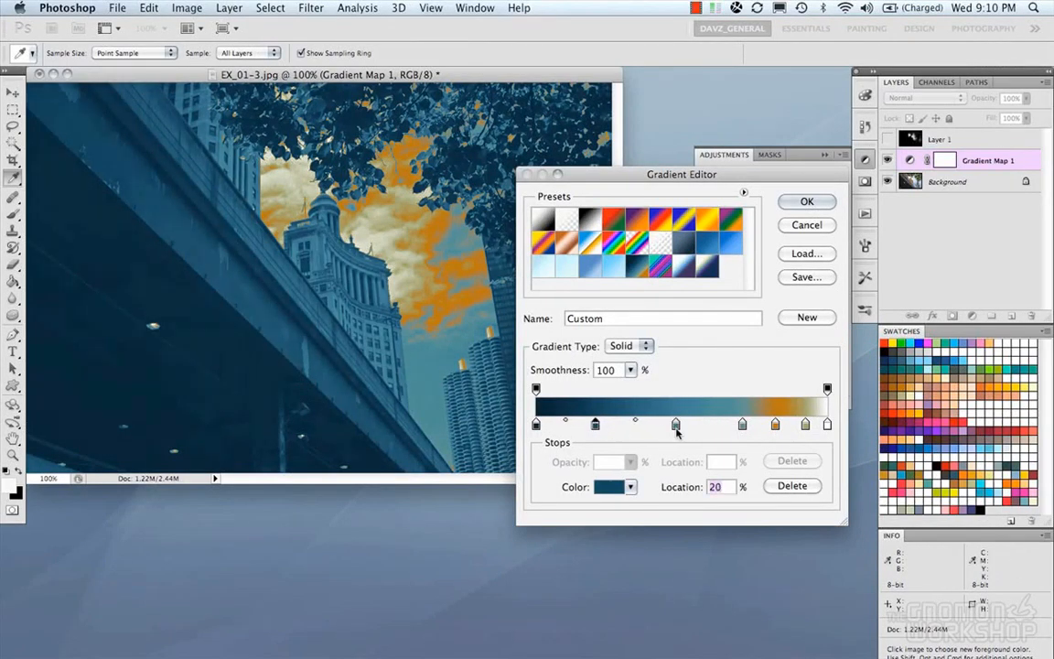
pyautogui.moveTo(678, 427); pyautogui.dragTo(661, 426)
pyautogui.moveTo(743, 425); pyautogui.dragTo(788, 428)
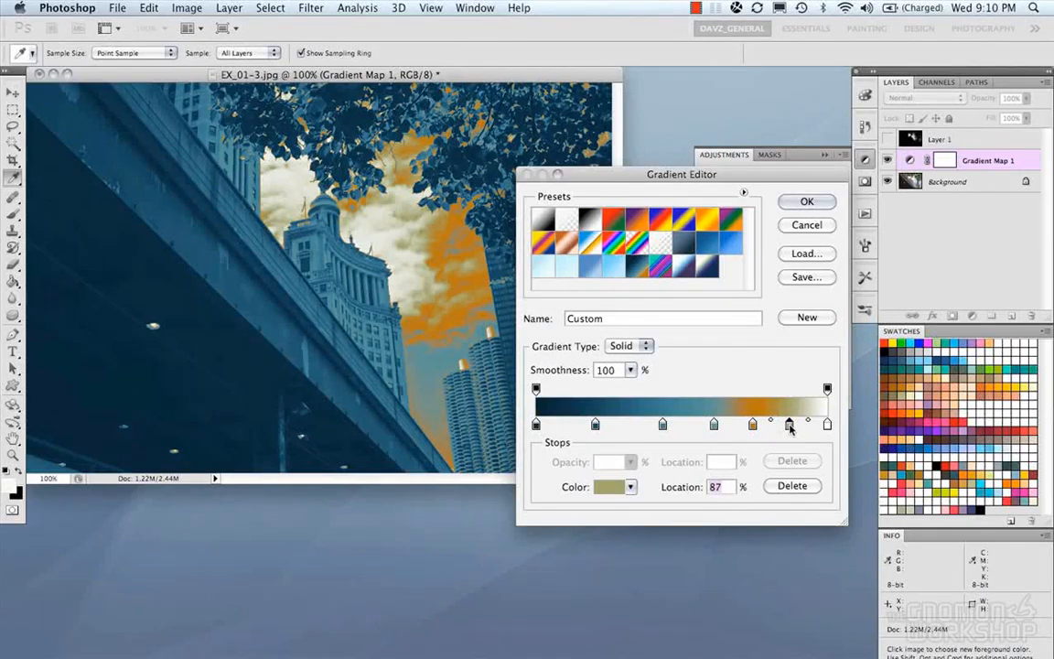
# Recolour the orange stop at 74% to a less saturated ochre, a0792d
pyautogui.click(753, 424)
pyautogui.click(608, 486)
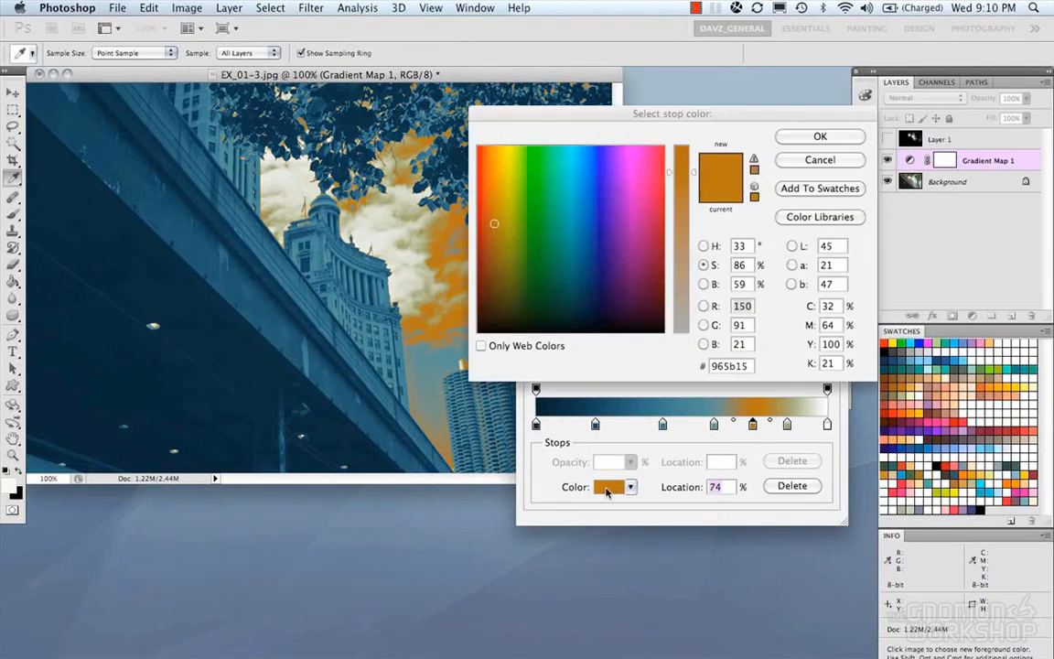
pyautogui.moveTo(493, 225); pyautogui.dragTo(498, 225)
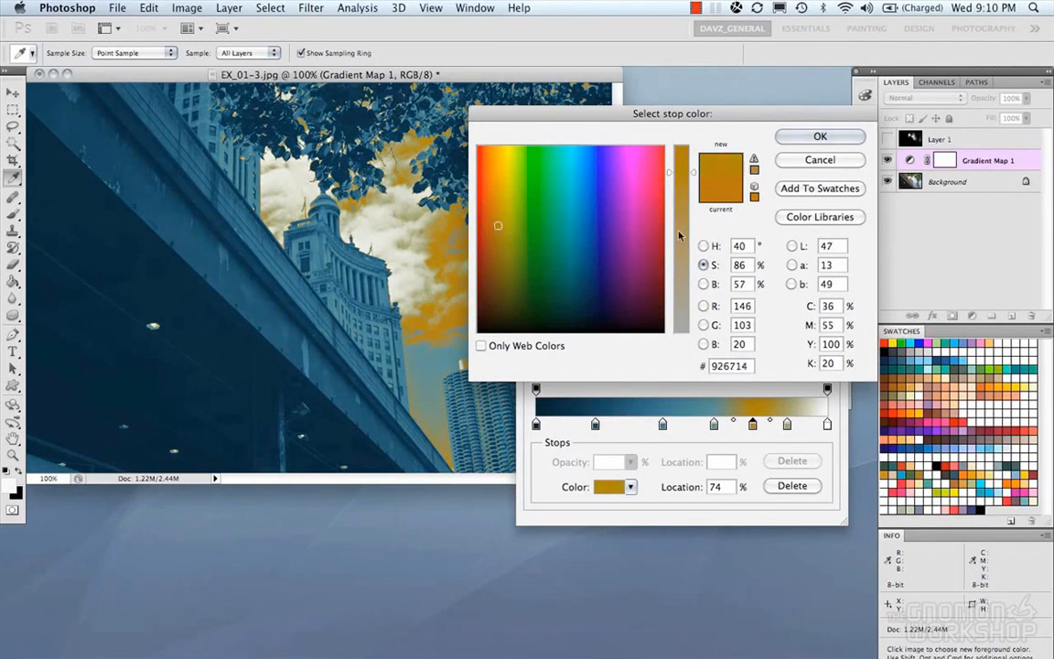
pyautogui.click(704, 285)
pyautogui.moveTo(693, 235)
pyautogui.mouseDown()
pyautogui.moveTo(696, 199)
pyautogui.moveTo(697, 219)
pyautogui.mouseUp()
pyautogui.click(703, 265)
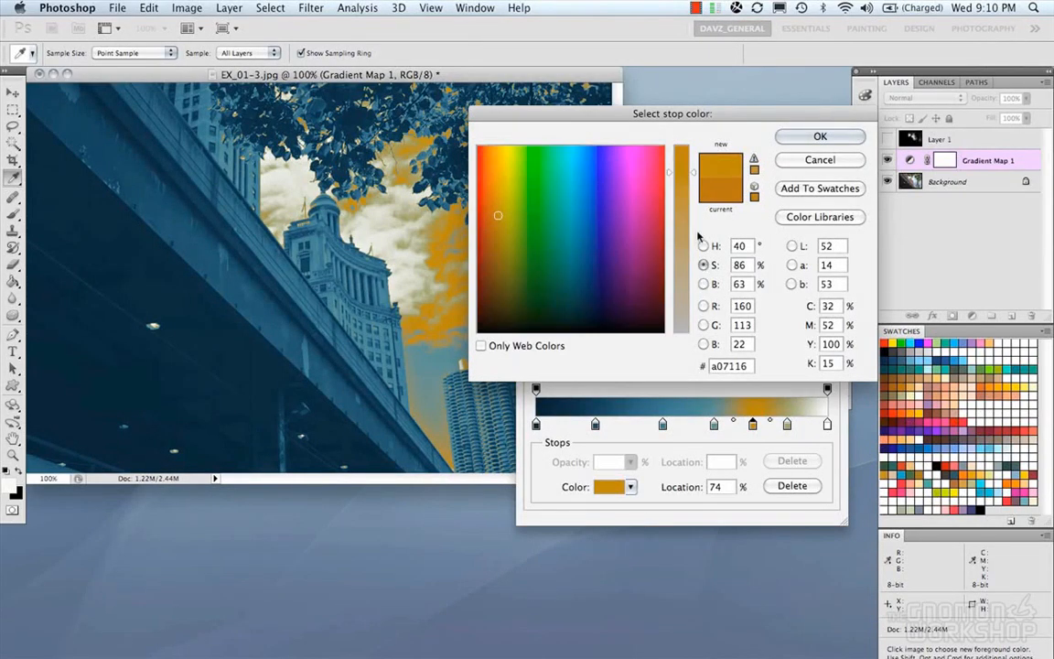
pyautogui.moveTo(688, 178); pyautogui.dragTo(696, 202)
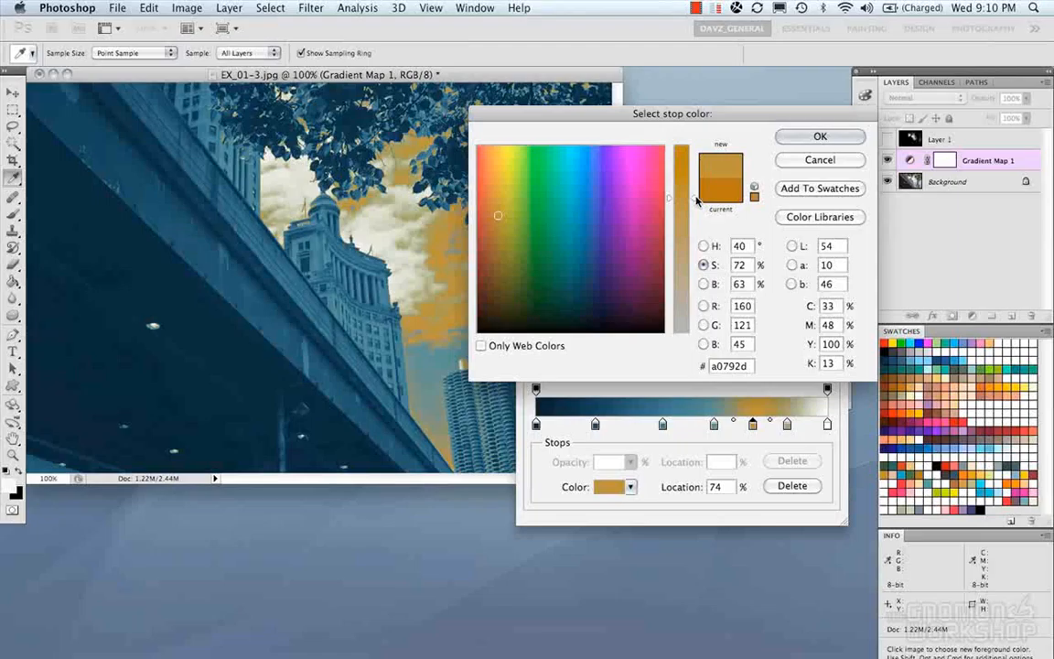
pyautogui.click(810, 136)
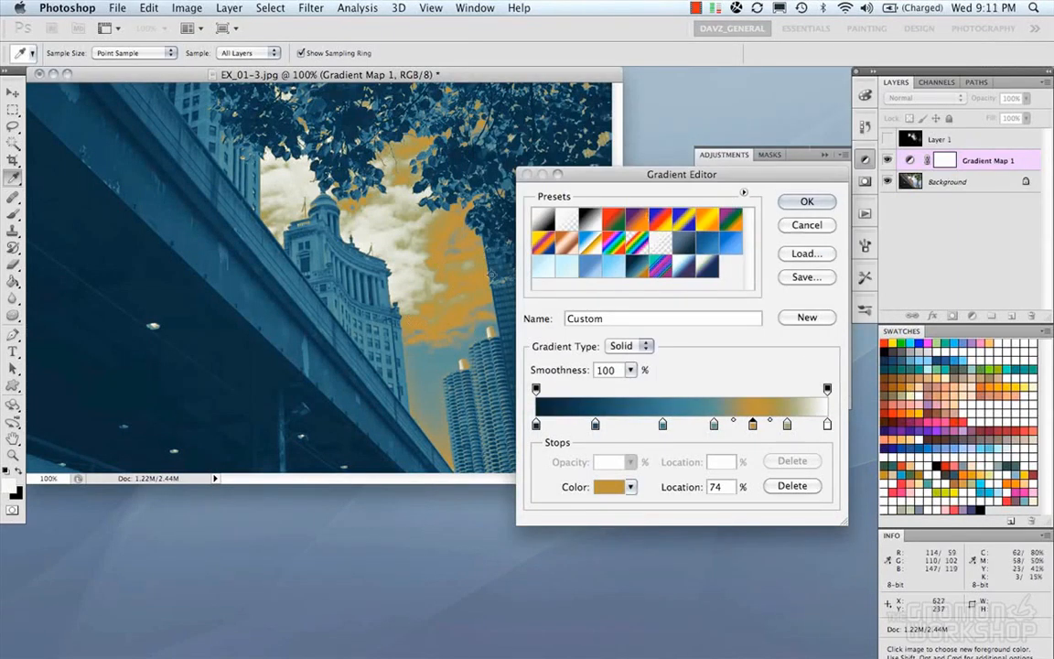
# Reposition the blue and teal stops, placing dark blue at 35%, mid blue at 42% and light teal at 60%
pyautogui.click(712, 424)
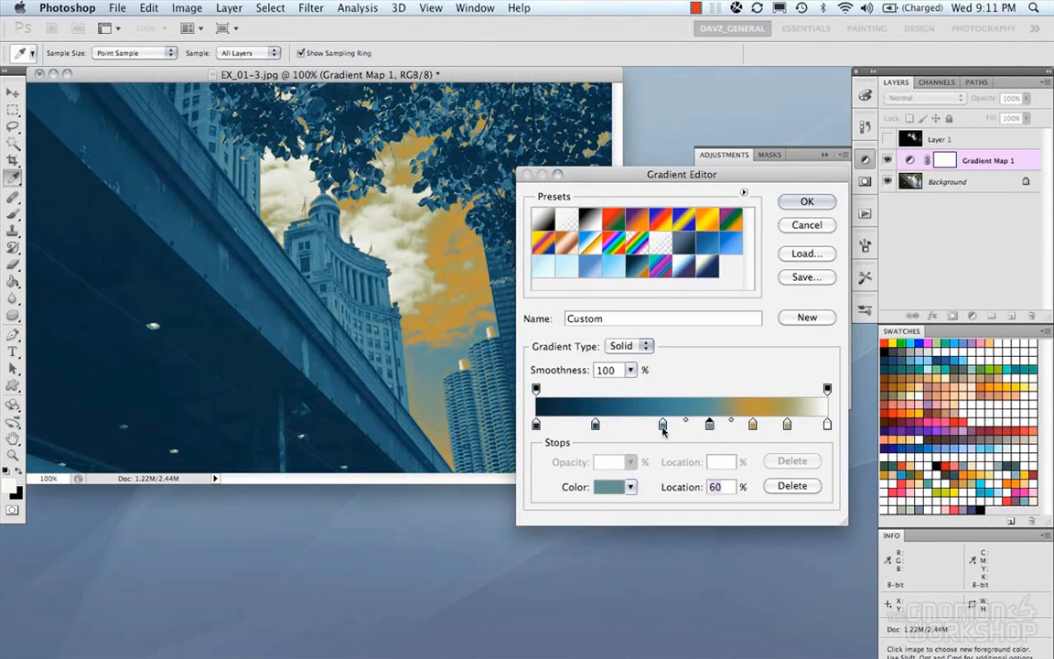
pyautogui.moveTo(596, 427); pyautogui.dragTo(660, 427)
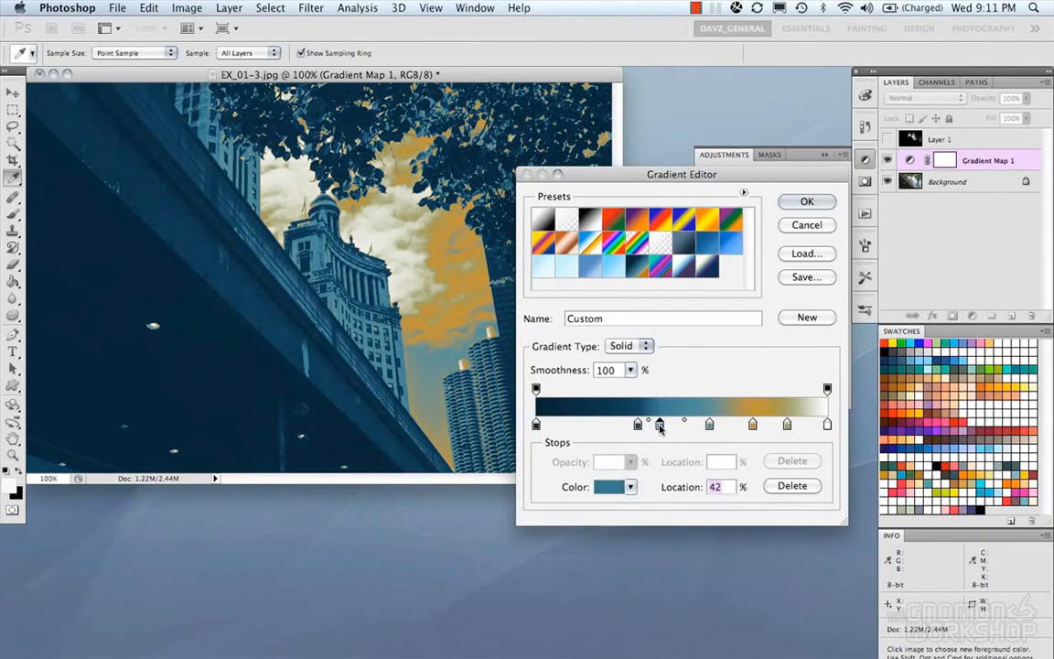
pyautogui.click(639, 427)
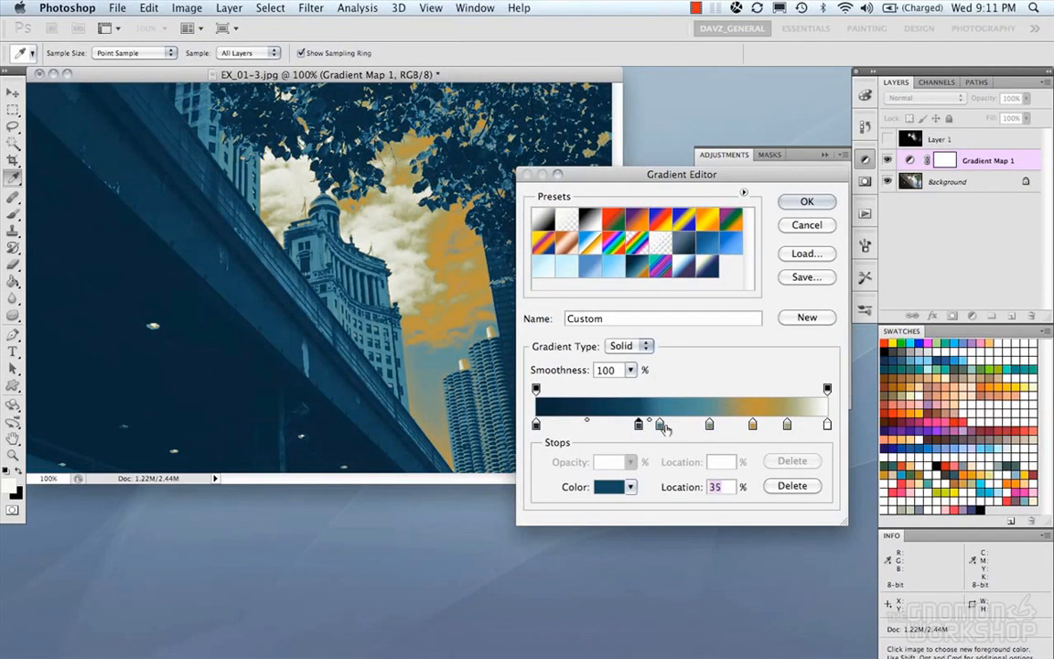
# Recolour the light teal stop at 60% to an orange-brown
pyautogui.click(709, 425)
pyautogui.click(609, 486)
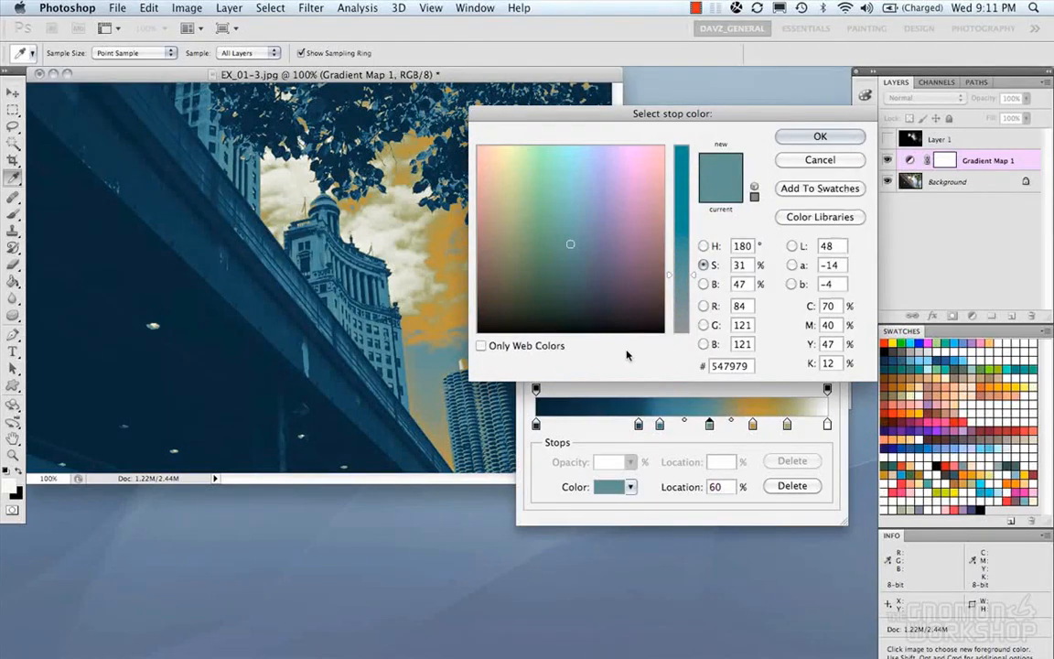
pyautogui.moveTo(573, 244); pyautogui.dragTo(499, 242)
pyautogui.moveTo(692, 274); pyautogui.dragTo(692, 219)
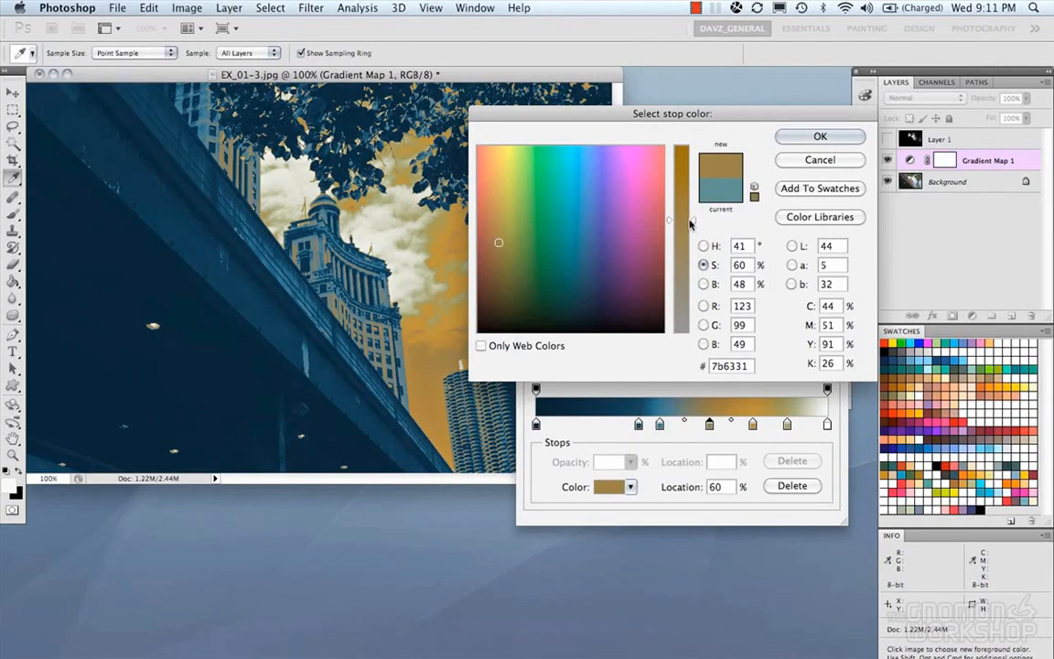
pyautogui.moveTo(500, 242); pyautogui.dragTo(490, 240)
pyautogui.click(828, 138)
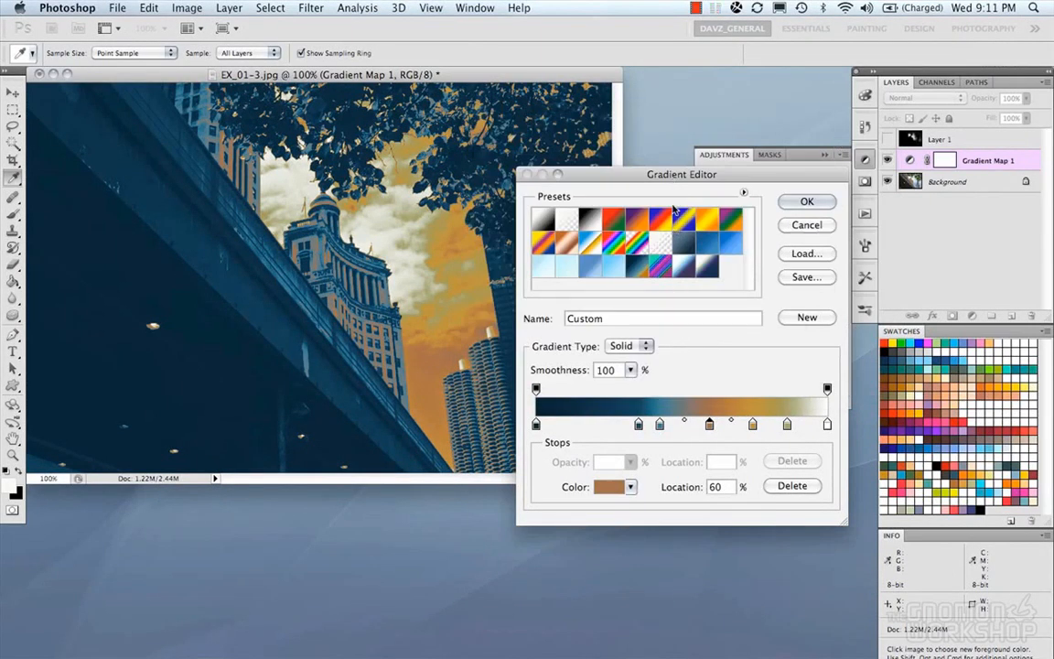
# Change the white stop at 100% to a bright yellow, fdf351
pyautogui.click(827, 425)
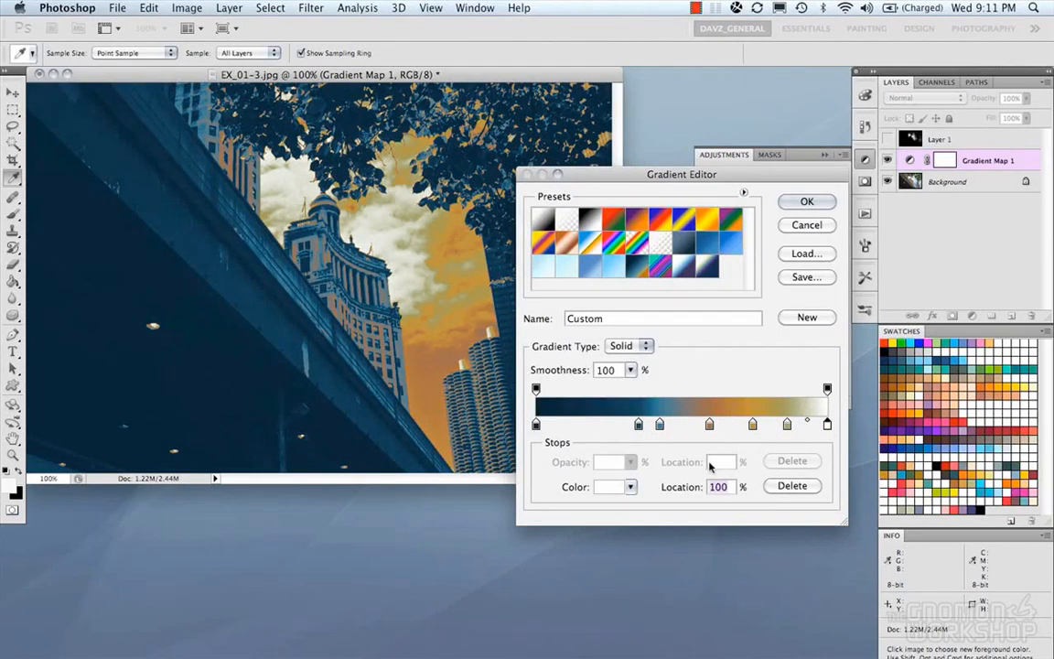
pyautogui.click(609, 486)
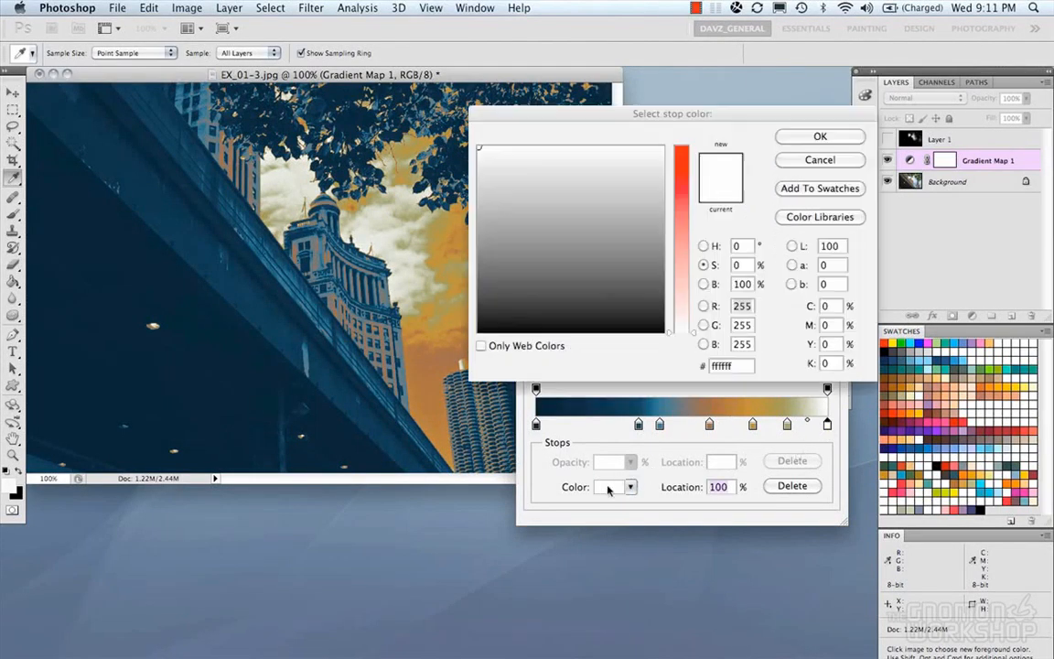
pyautogui.click(681, 209)
pyautogui.moveTo(546, 177)
pyautogui.mouseDown()
pyautogui.moveTo(506, 172)
pyautogui.moveTo(506, 148)
pyautogui.mouseUp()
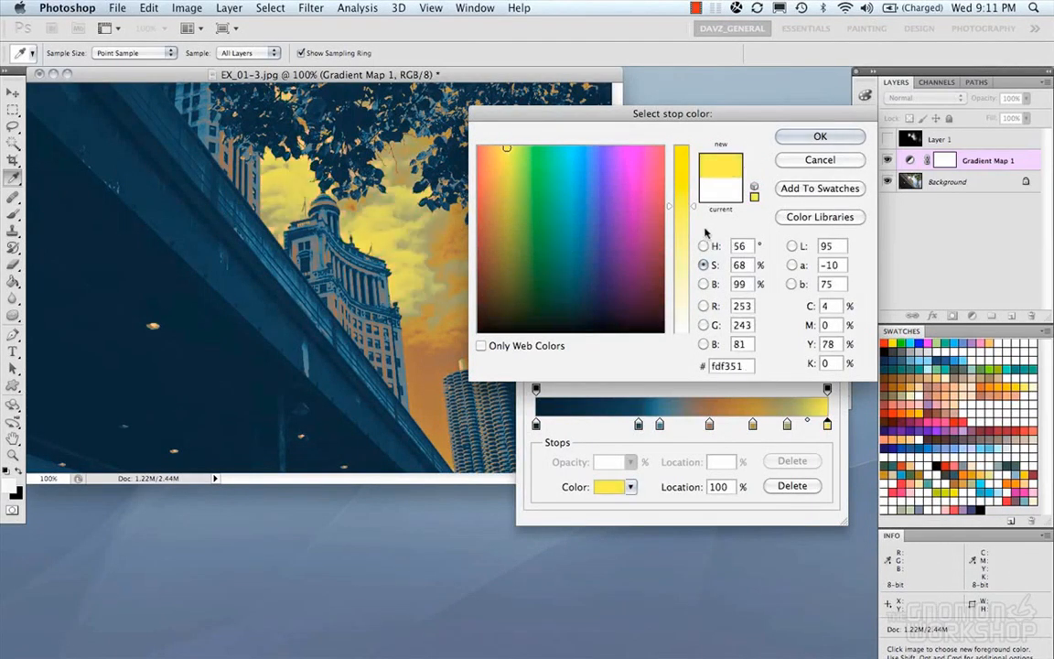
pyautogui.click(798, 139)
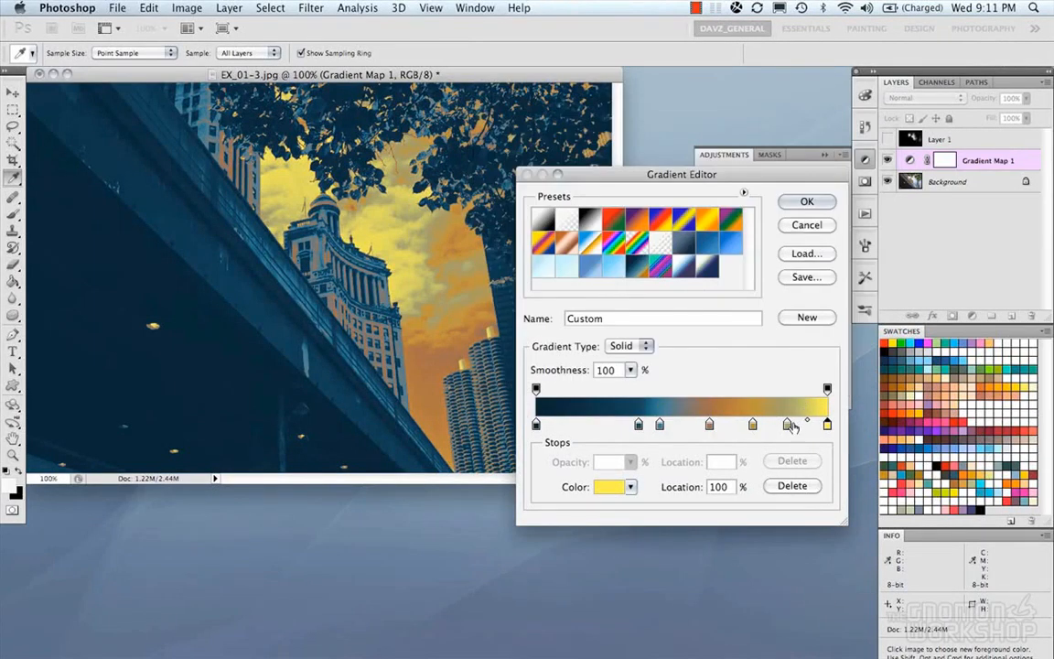
# Remove the olive stop, move the ochre stop to 80%, and set the ochre-to-yellow midpoint to 26%
pyautogui.click(788, 425)
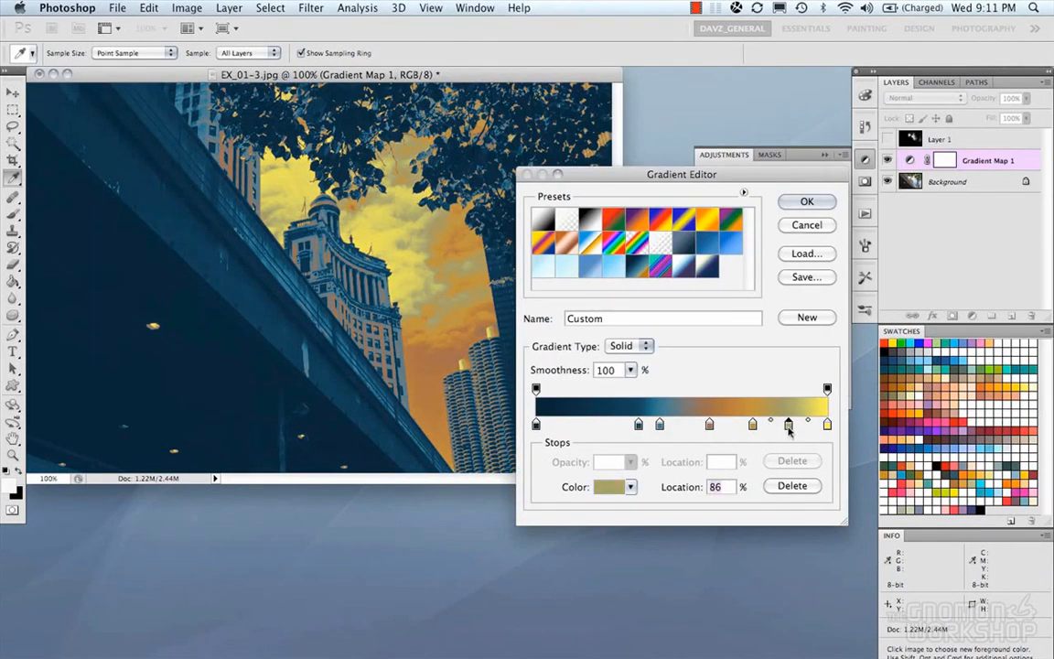
pyautogui.moveTo(789, 428); pyautogui.dragTo(790, 440)
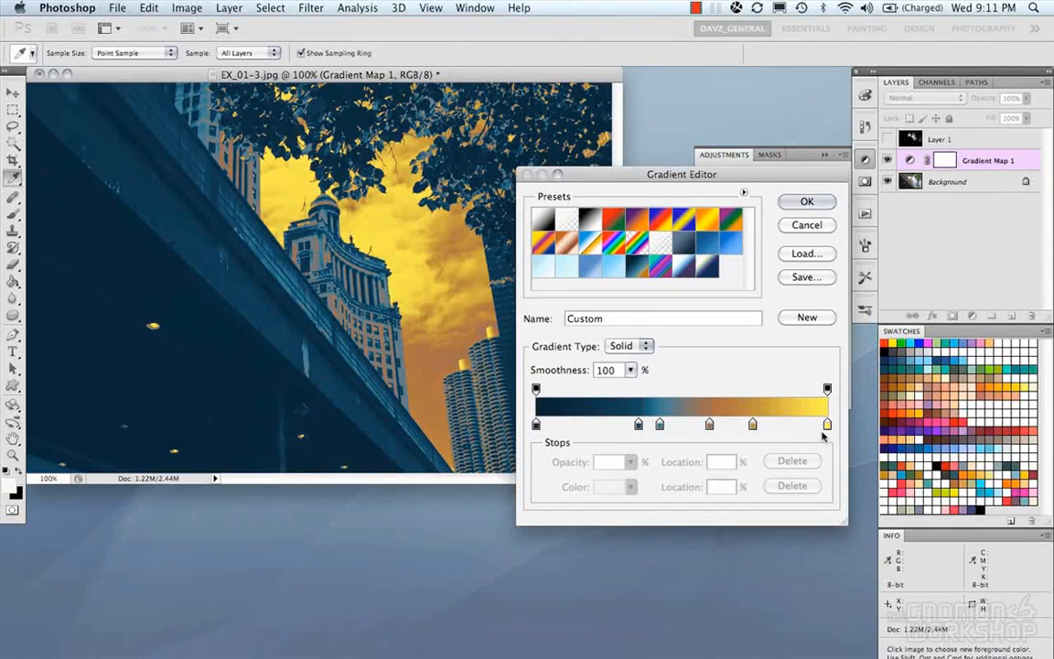
pyautogui.moveTo(753, 426); pyautogui.dragTo(770, 428)
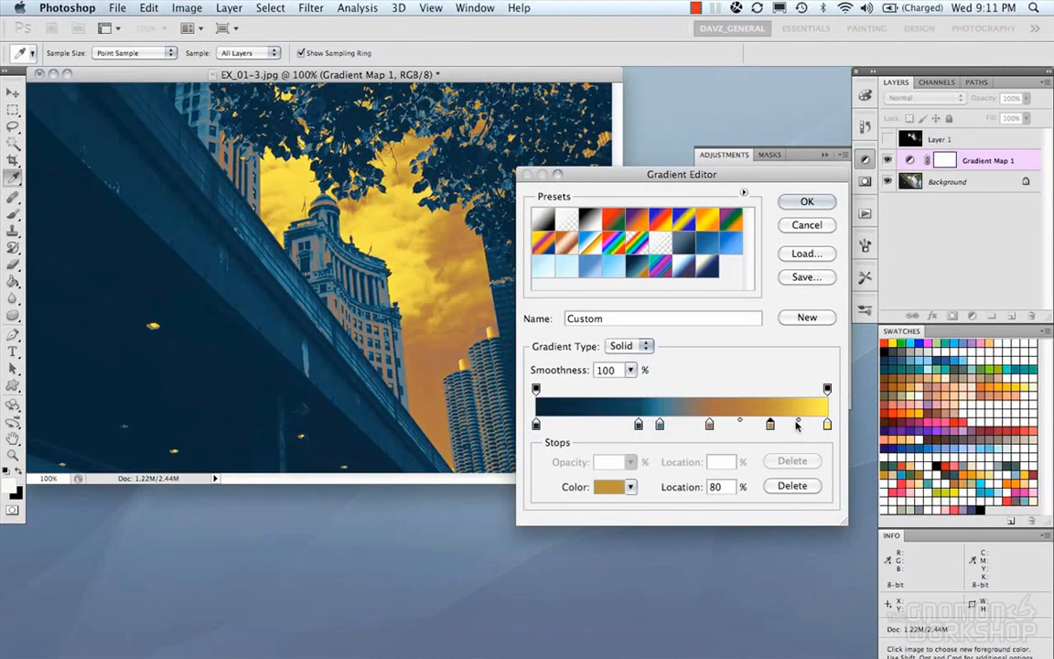
pyautogui.moveTo(797, 421); pyautogui.dragTo(784, 425)
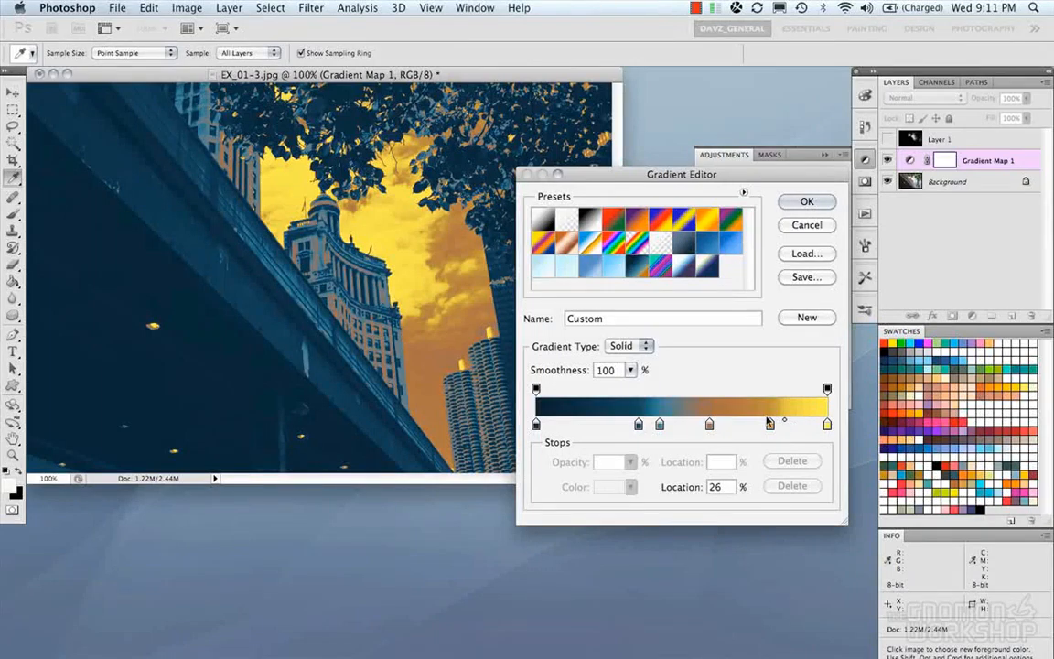
# Set the brown-to-ochre midpoint to 21%, move the mid-blue stop to 46%, and apply the edited gradient
pyautogui.click(710, 425)
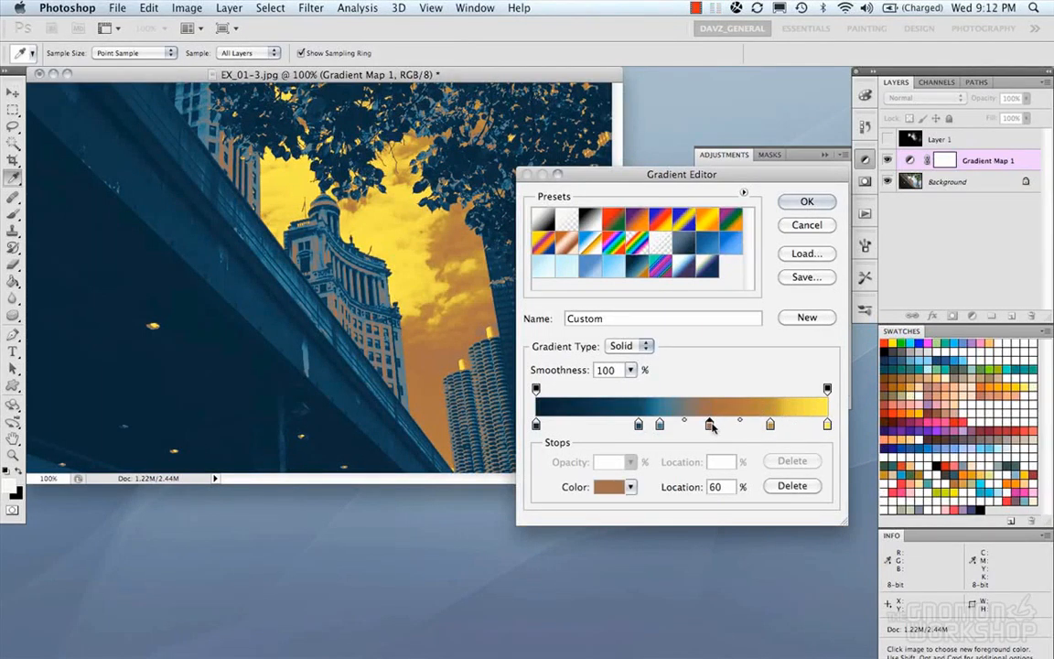
pyautogui.moveTo(740, 423); pyautogui.dragTo(720, 423)
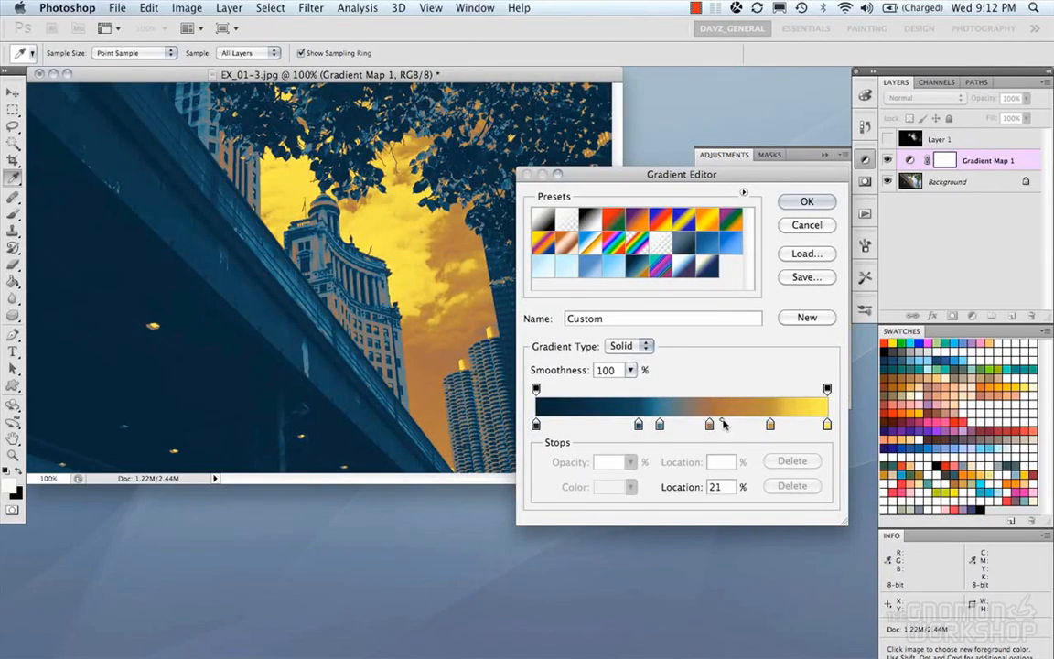
pyautogui.click(660, 425)
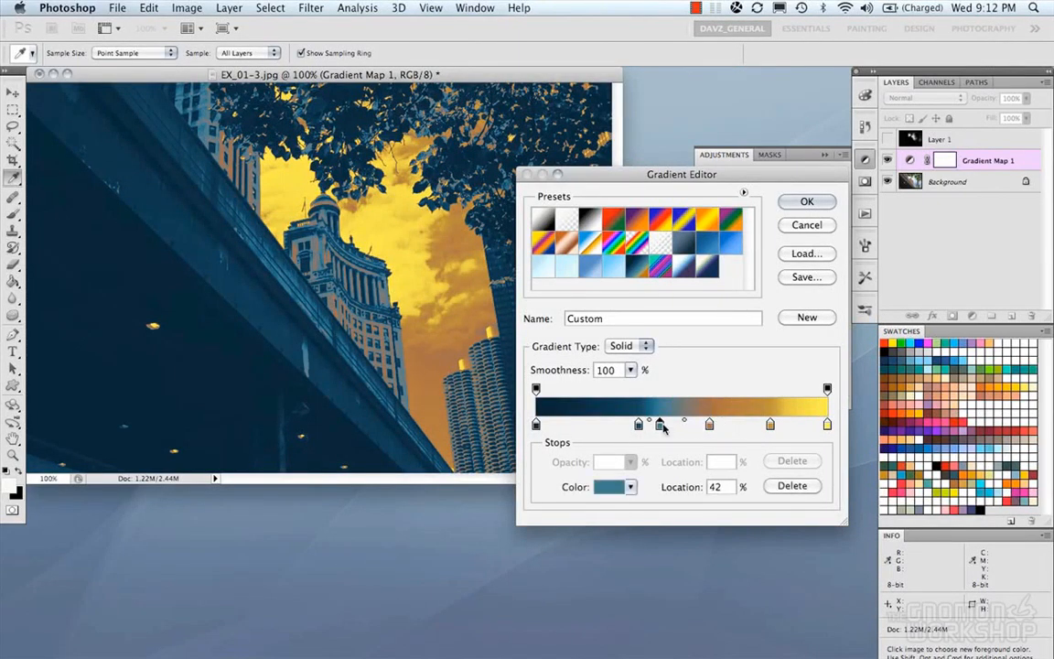
pyautogui.moveTo(663, 428); pyautogui.dragTo(669, 428)
pyautogui.moveTo(674, 429); pyautogui.dragTo(671, 430)
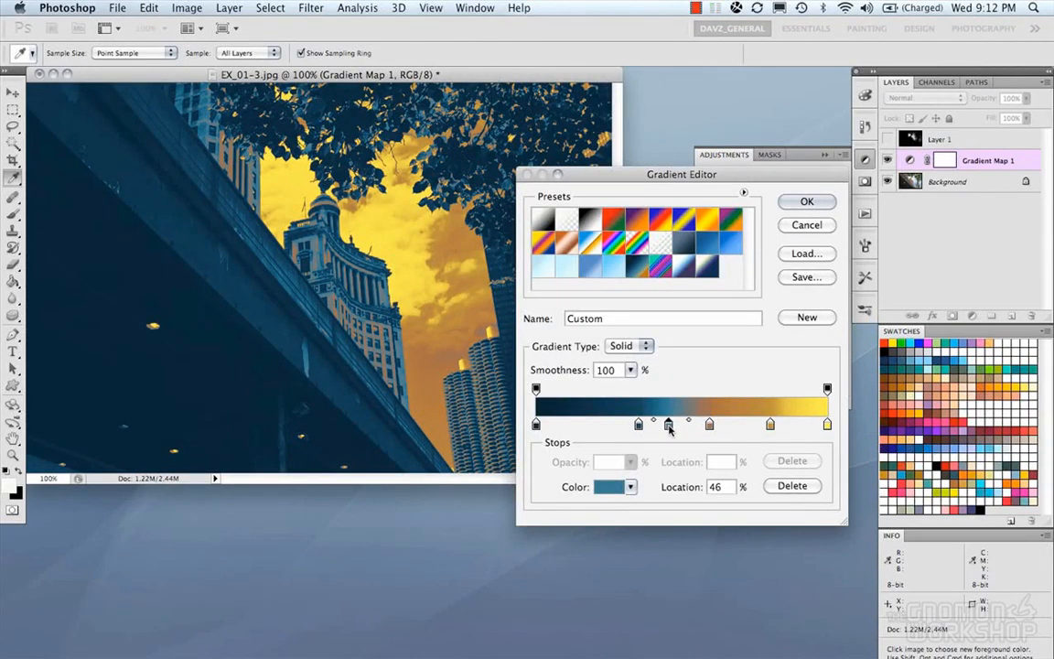
pyautogui.press('Return')
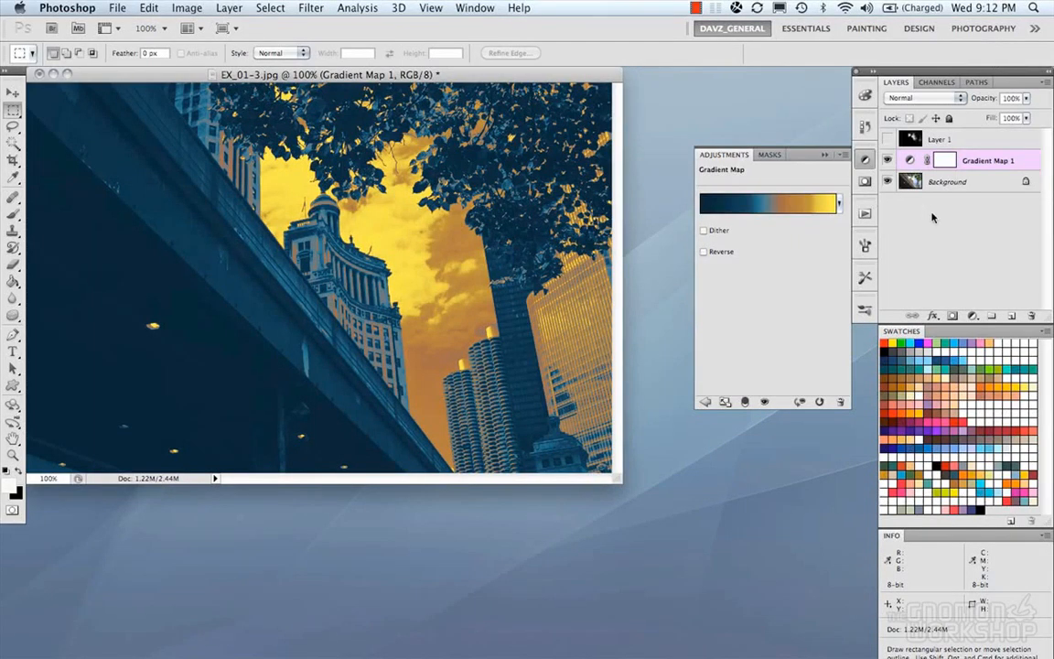
# Compare the photo with and without Gradient Map 1, and with and without Layer 1's glow, leaving both layers visible
pyautogui.click(889, 162)
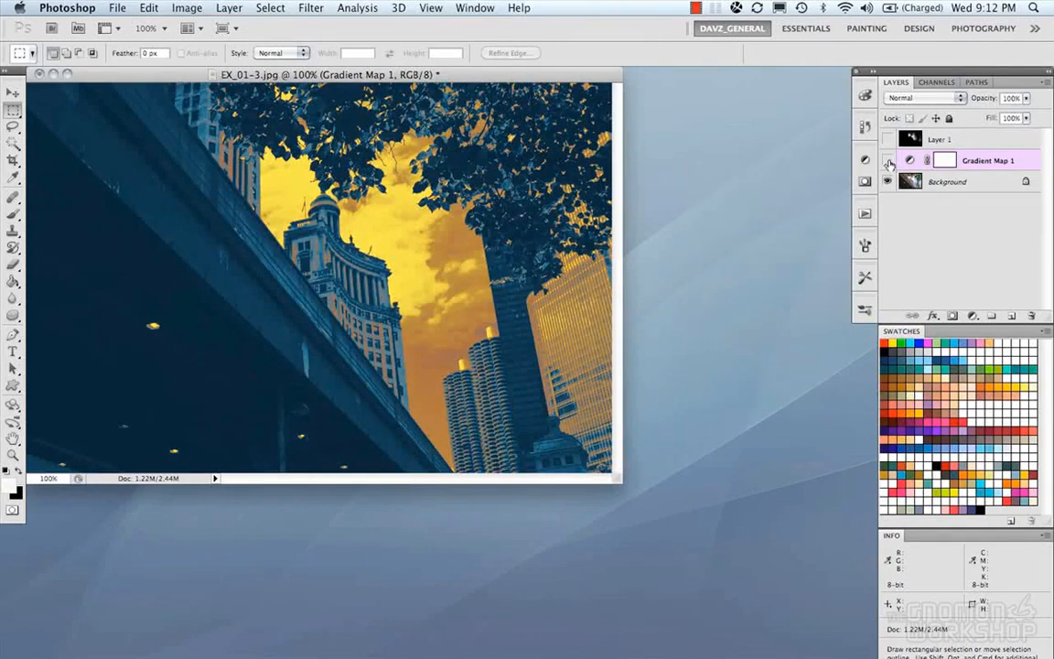
pyautogui.click(889, 161)
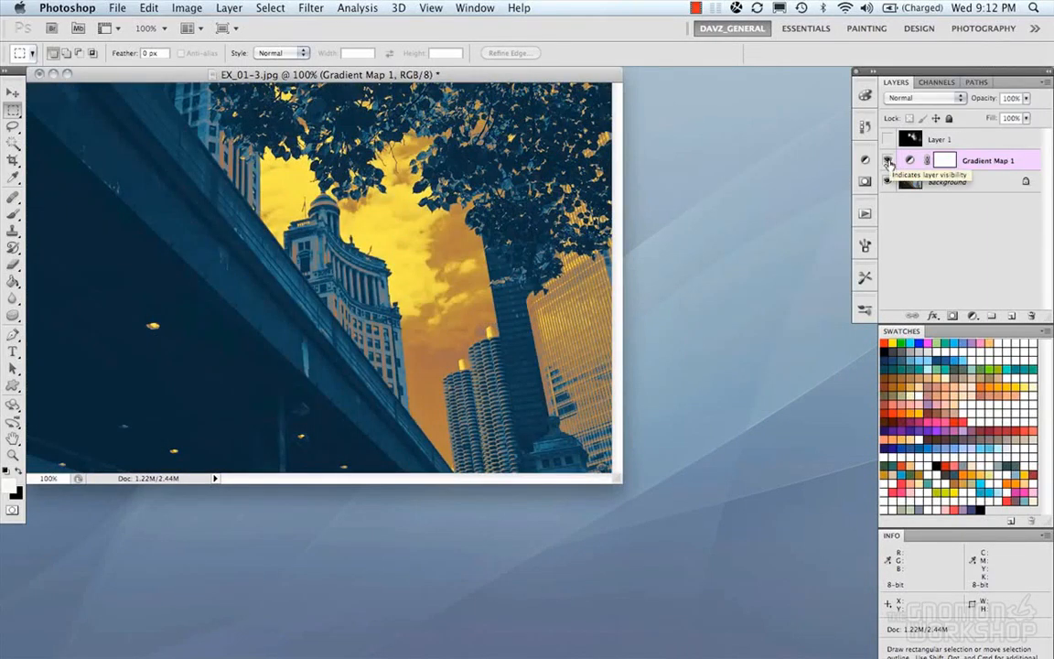
pyautogui.click(888, 162)
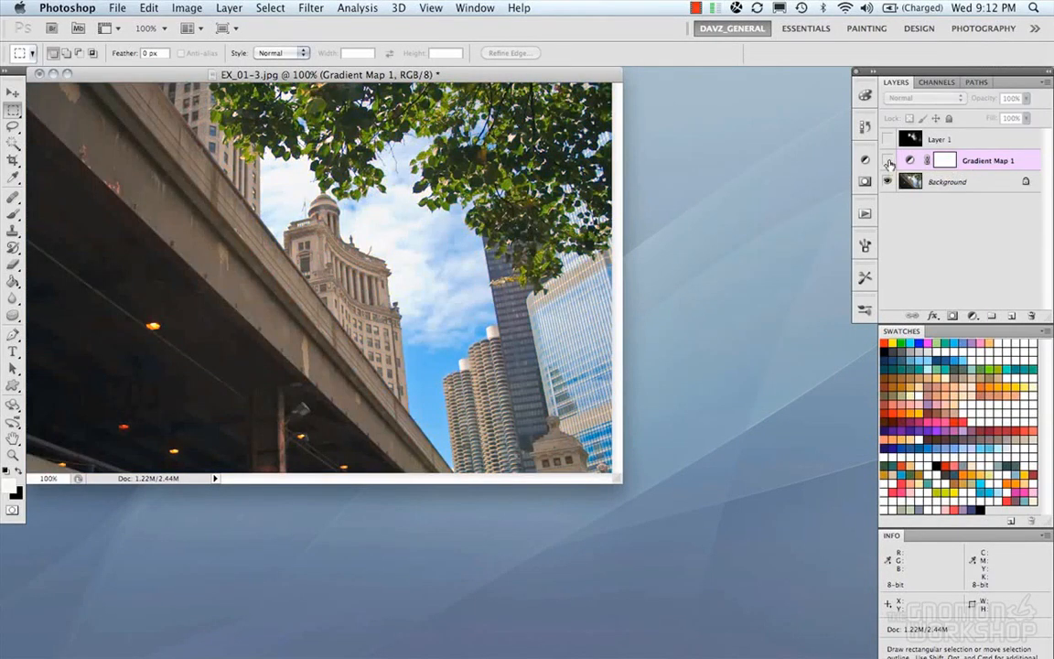
pyautogui.click(888, 162)
pyautogui.click(889, 139)
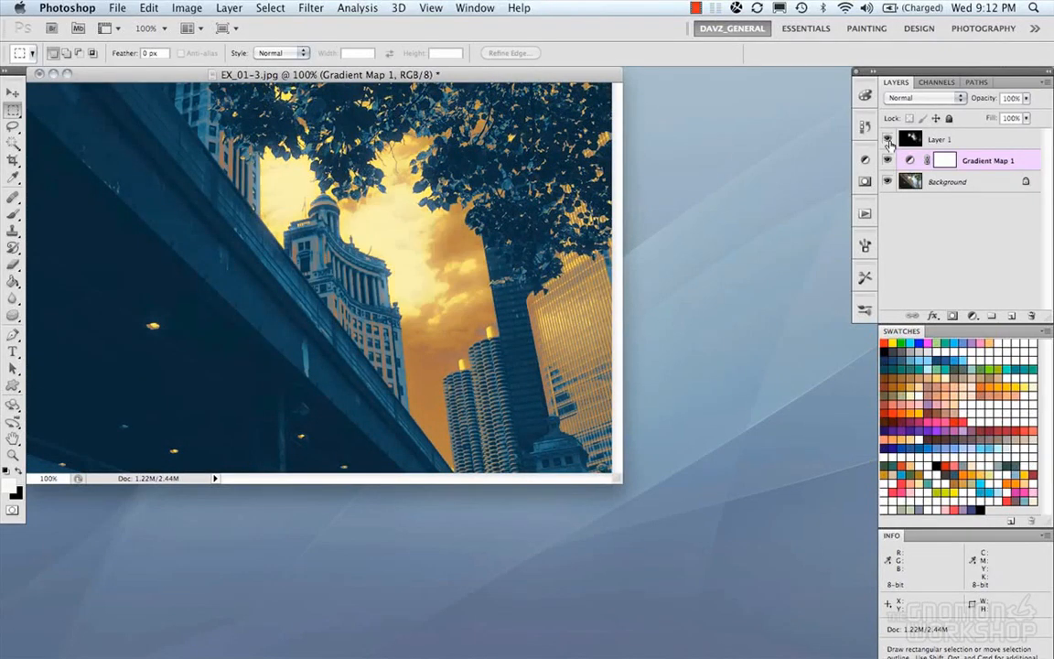
pyautogui.click(887, 140)
pyautogui.click(888, 140)
# Set Layer 1's blend mode to Overlay and toggle the layer to compare the effect
pyautogui.click(939, 139)
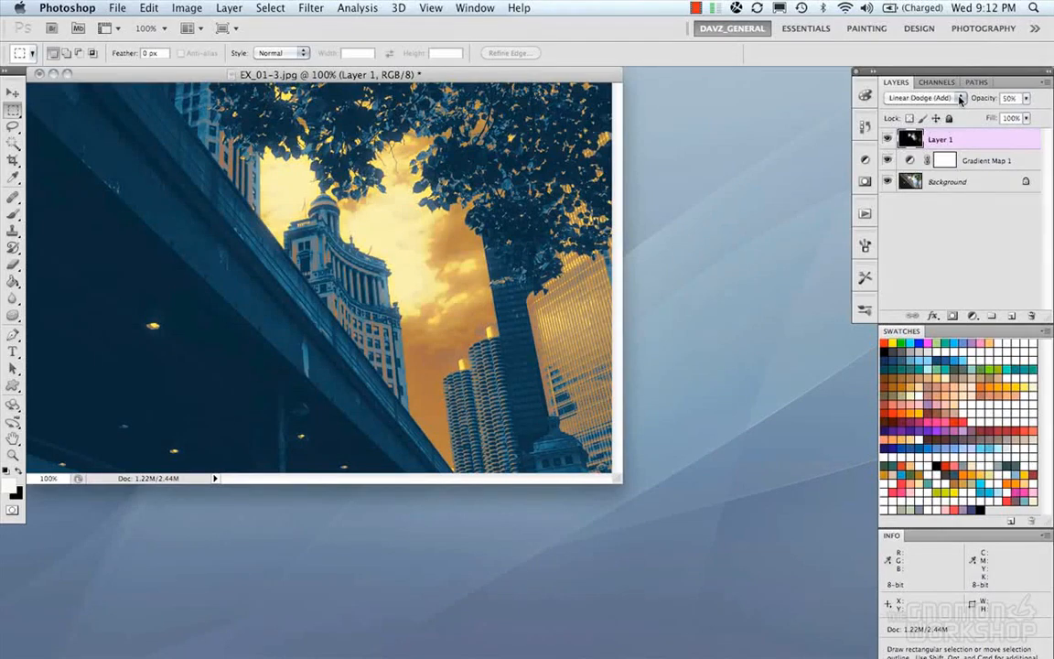
pyautogui.click(950, 99)
pyautogui.click(911, 125)
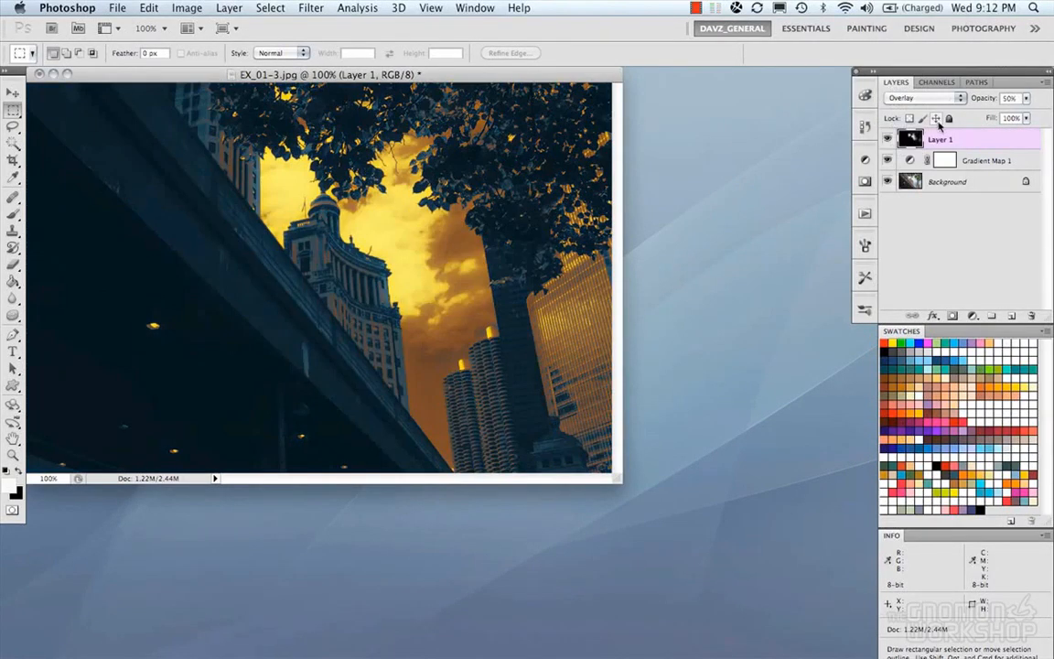
pyautogui.click(888, 140)
pyautogui.click(887, 140)
# Hide Layer 1 and Gradient Map 1, select the Background layer, and open the list of new adjustment layers
pyautogui.click(887, 140)
pyautogui.click(887, 160)
pyautogui.click(947, 181)
pyautogui.click(972, 315)
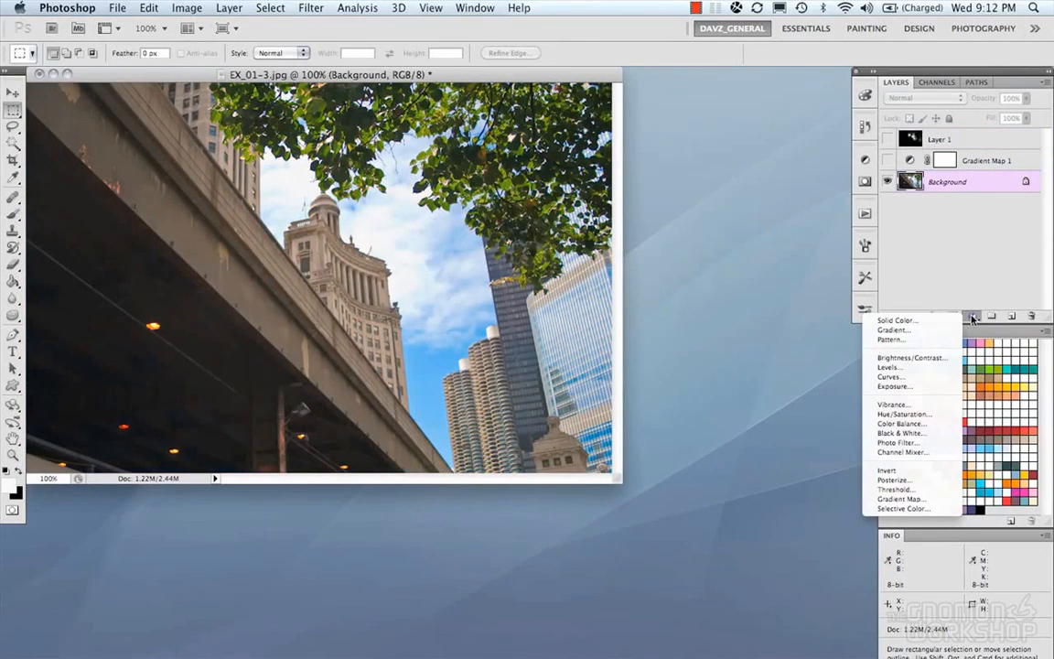